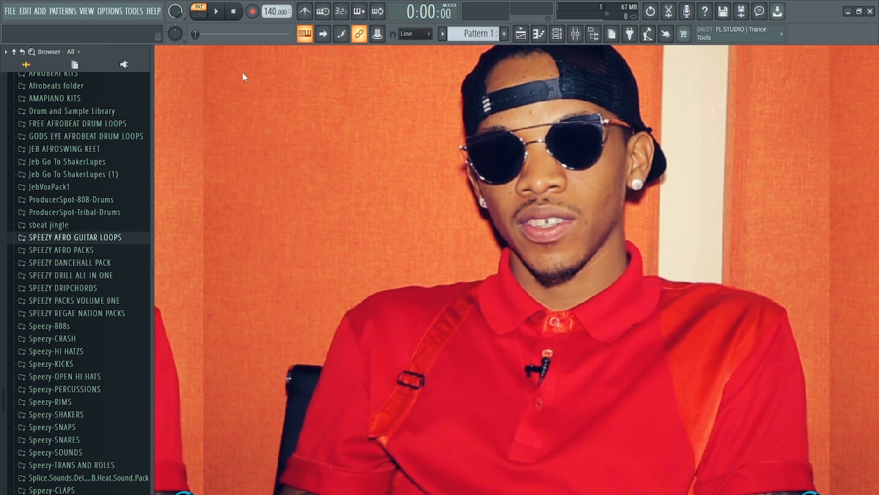
# Set the project tempo to 100 BPM and bring up the channel rack beside a narrower browser.
pyautogui.rightClick(276, 11)
pyautogui.click(384, 60)
pyautogui.press('F6')
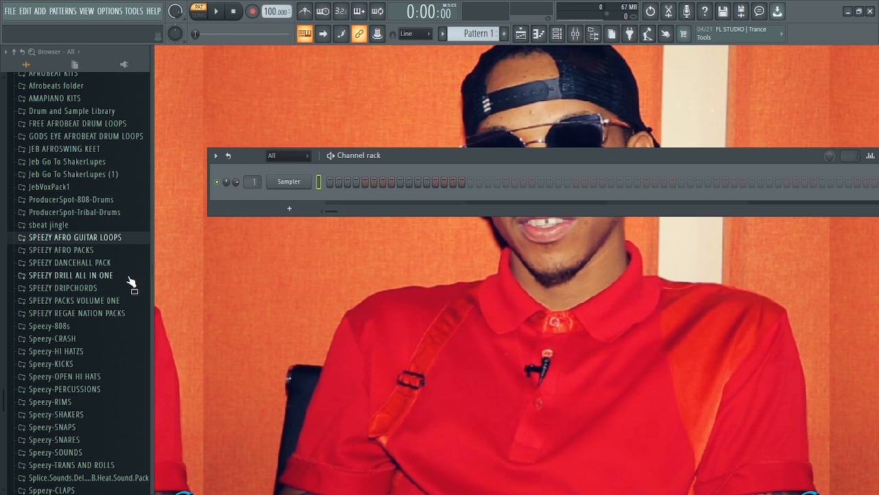
pyautogui.moveTo(151, 271); pyautogui.dragTo(123, 255)
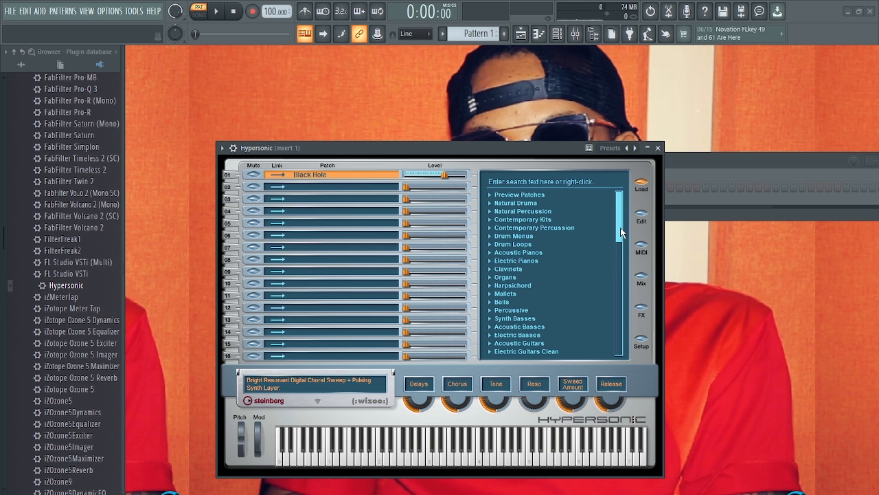
# Load the Strat Clean patch from the Electric Guitars Clean category in Hypersonic and open the instrument's piano roll.
pyautogui.moveTo(620, 226); pyautogui.dragTo(621, 241)
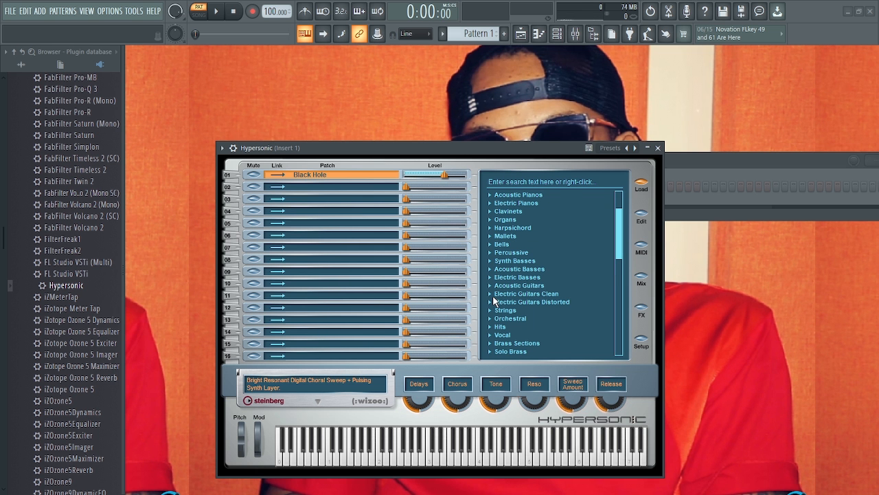
pyautogui.click(607, 294)
pyautogui.scroll(-2, 591, 251)
pyautogui.click(571, 253)
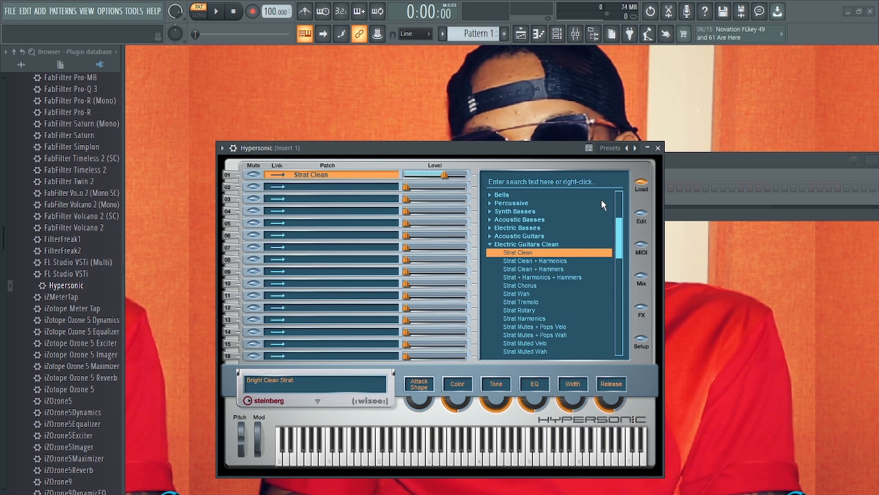
pyautogui.click(658, 148)
pyautogui.click(352, 186)
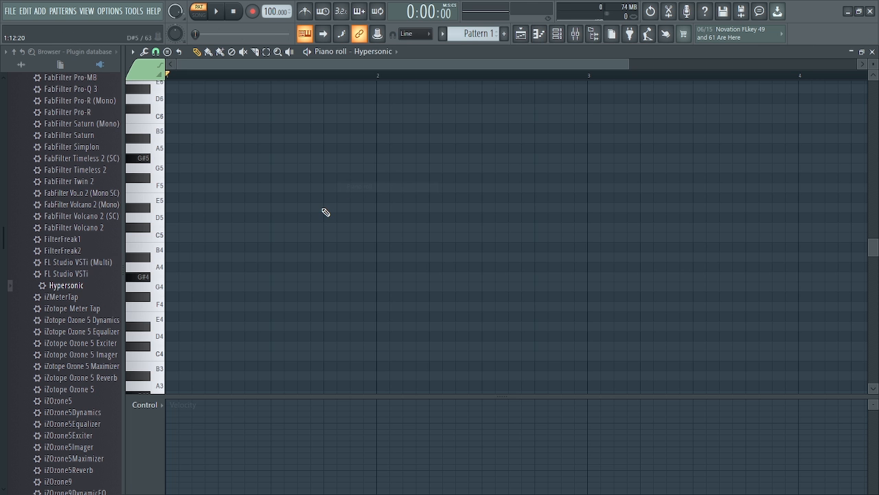
# Audition the notes A4 and C5 repeatedly to hear how the Strat Clean patch sounds.
pyautogui.press('n')
pyautogui.press(',')
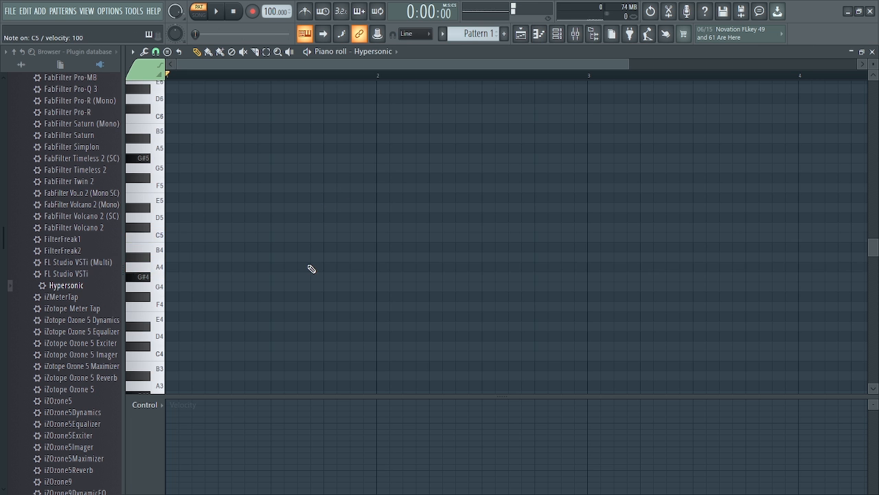
pyautogui.press('n')
pyautogui.press(',')
pyautogui.press('n')
pyautogui.press(',')
pyautogui.press('n')
pyautogui.press(',')
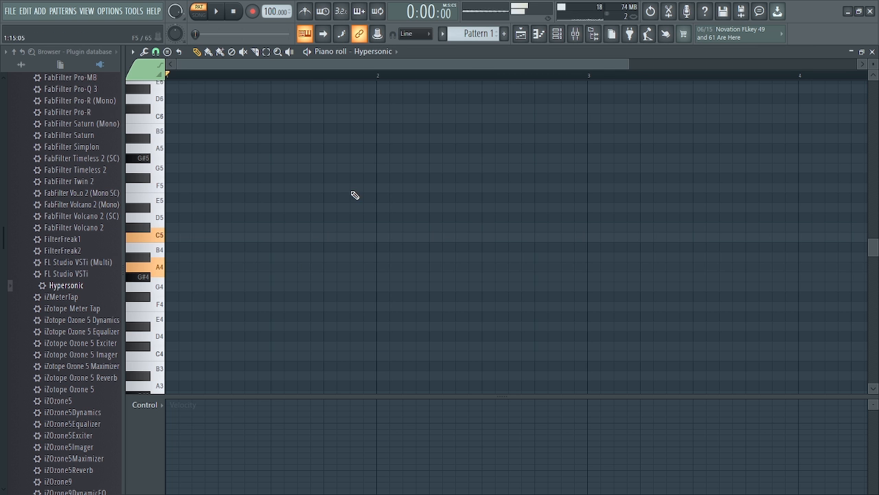
pyautogui.press('n')
pyautogui.press(',')
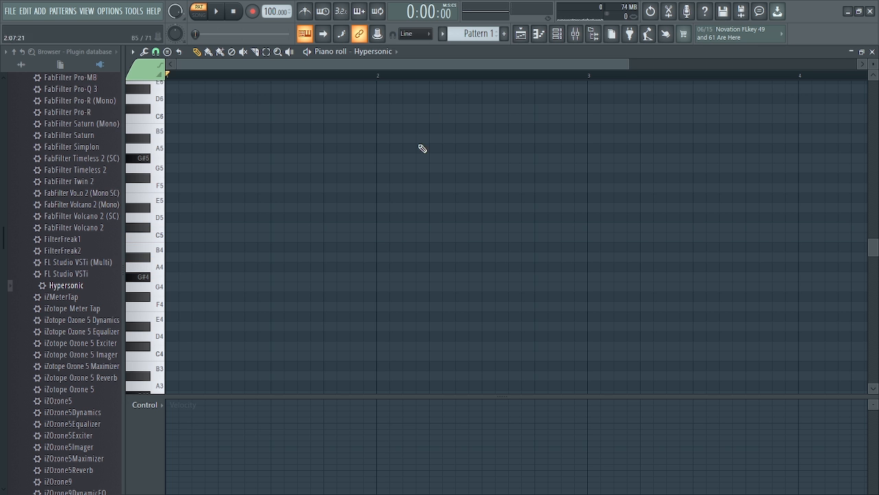
# Enter the root notes: a one-bar A#4 in bar 1, then a half-bar G#4 and a half-bar C5 in bar 2.
pyautogui.click(176, 257)
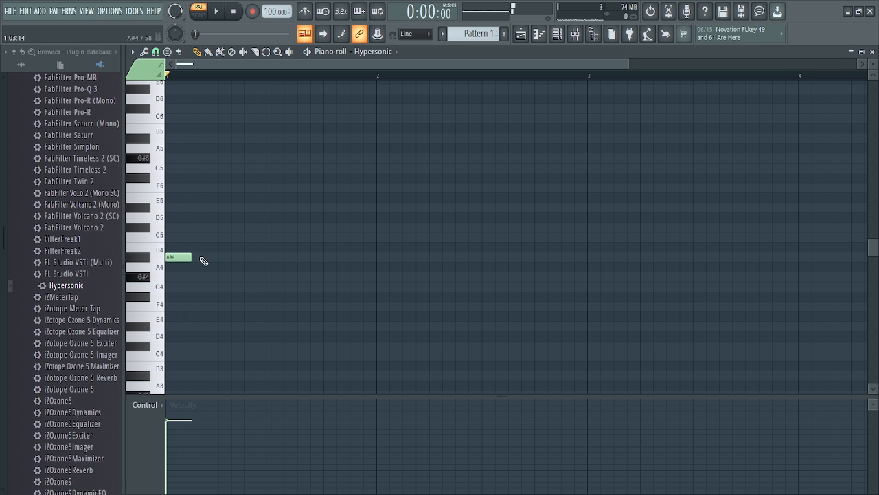
pyautogui.moveTo(188, 257); pyautogui.dragTo(371, 259)
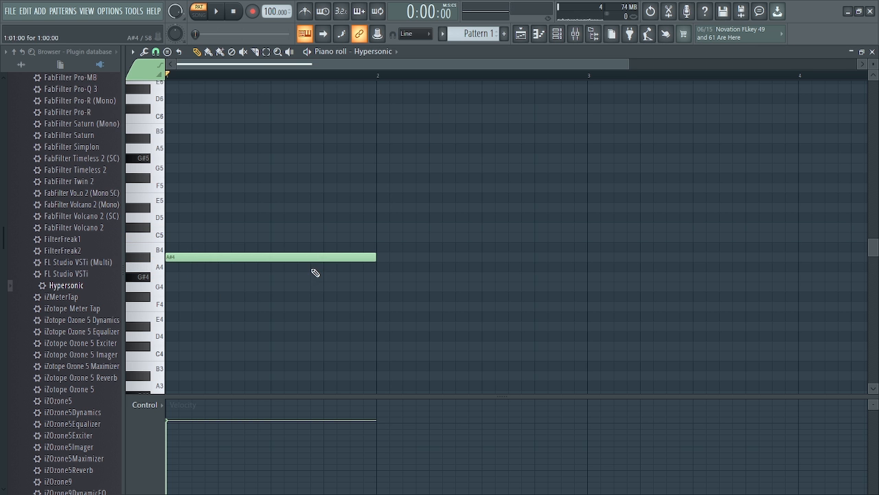
pyautogui.click(375, 276)
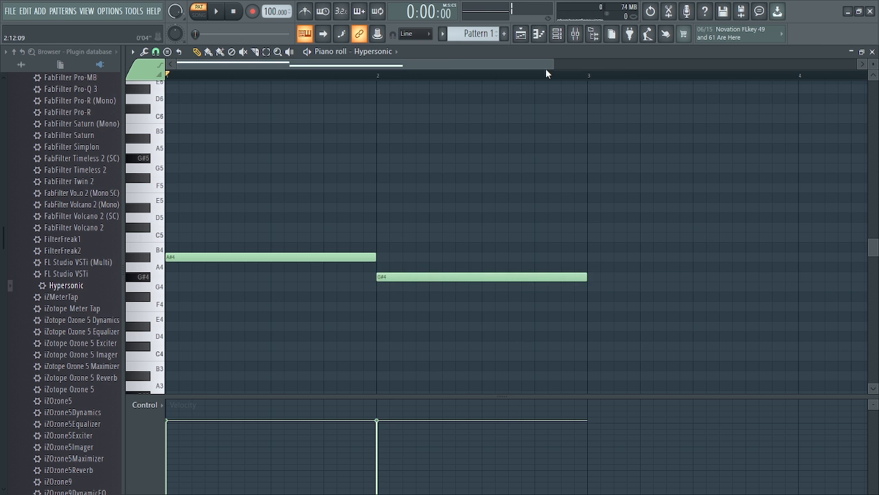
pyautogui.scroll(1, 546, 68)
pyautogui.click(507, 238)
pyautogui.moveTo(618, 276); pyautogui.dragTo(506, 277)
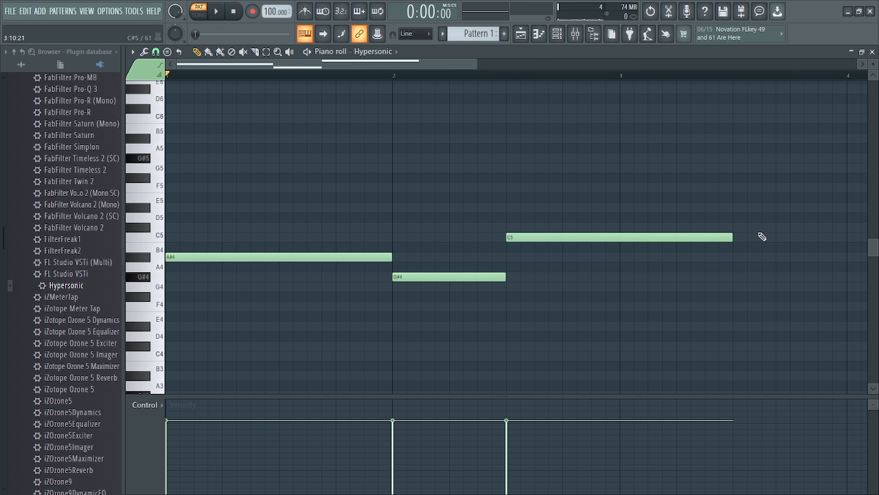
pyautogui.moveTo(730, 234); pyautogui.dragTo(620, 234)
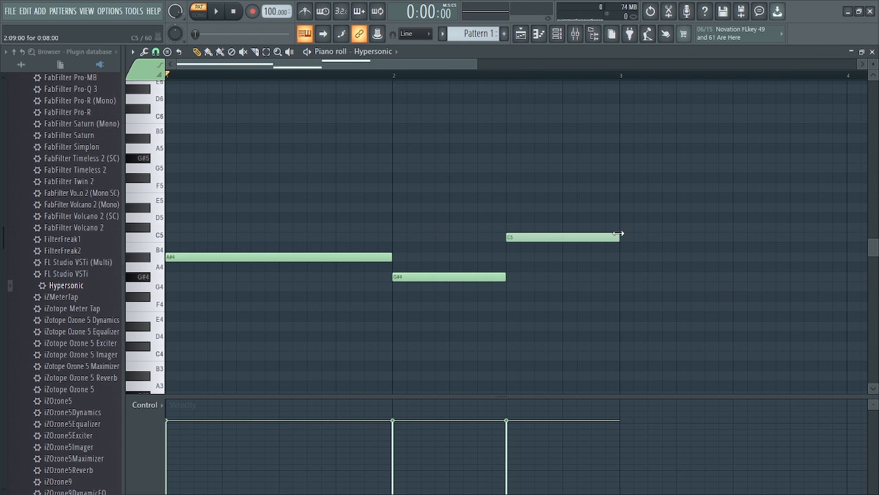
# Stack one-bar C#5 and F5 notes above the A#4 root to complete the chord in bar 1.
pyautogui.click(186, 266)
pyautogui.rightClick(196, 266)
pyautogui.click(197, 258)
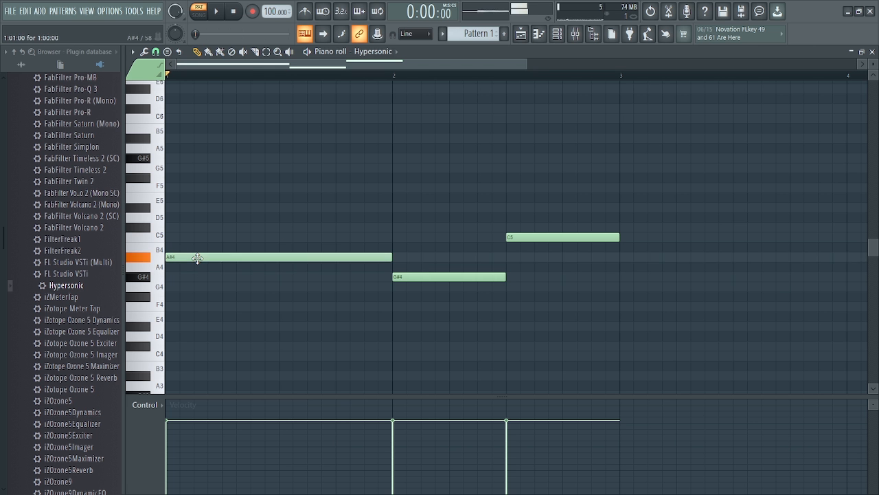
pyautogui.click(187, 228)
pyautogui.click(190, 187)
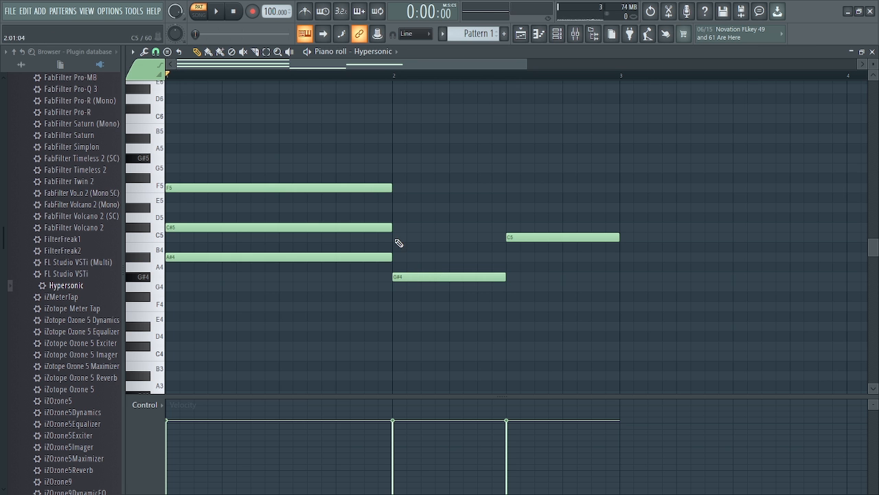
# Complete bar 2's chords with half-bar C5 and D#5 above G#4 and D#5 and G5 above C5, and play the pattern.
pyautogui.click(398, 279)
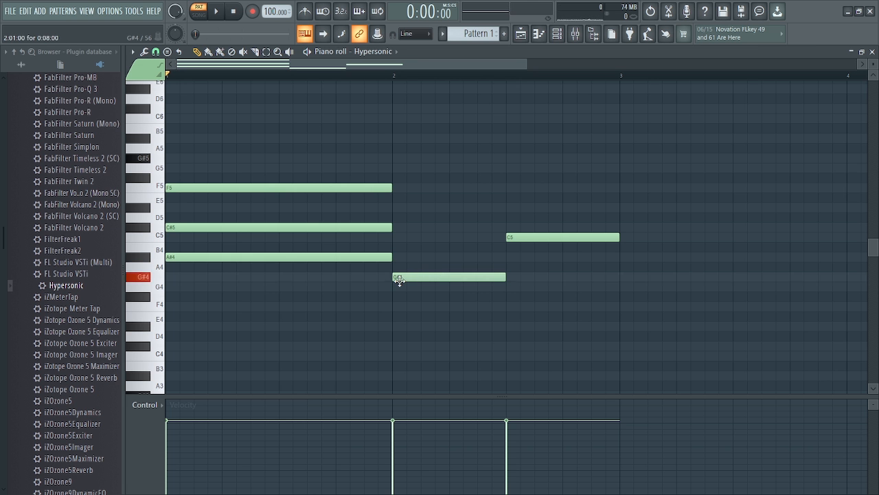
pyautogui.click(395, 238)
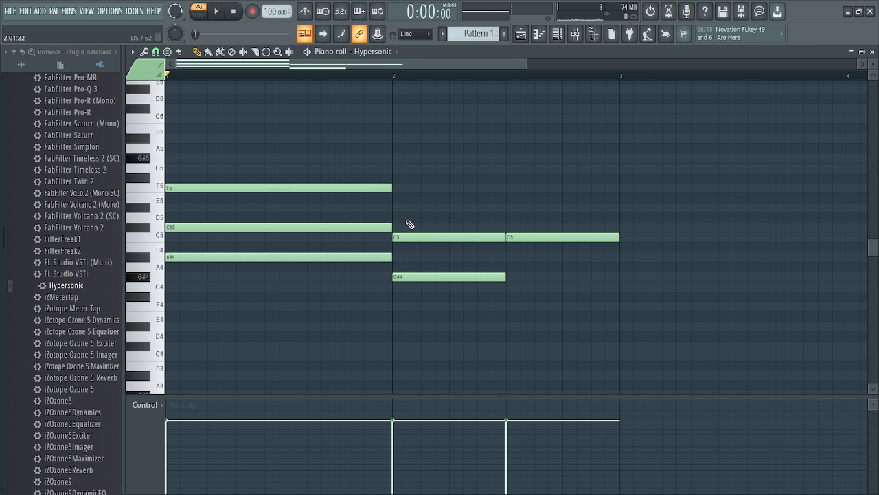
pyautogui.click(399, 207)
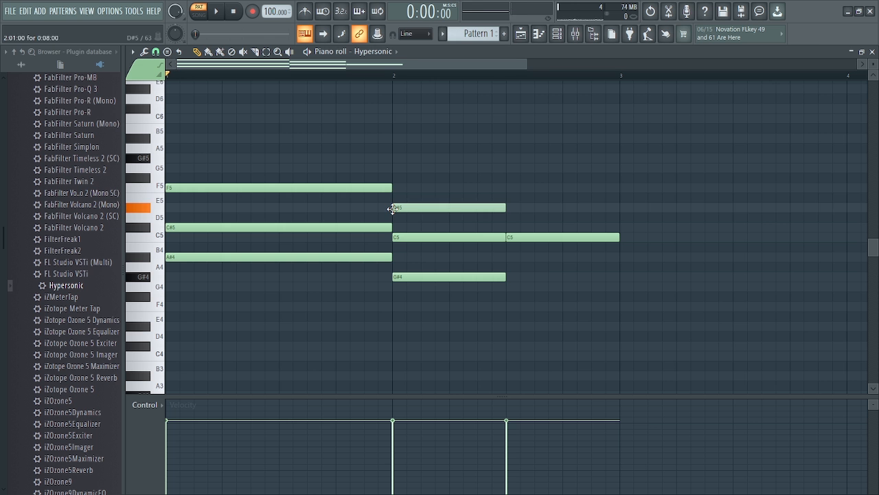
pyautogui.click(511, 207)
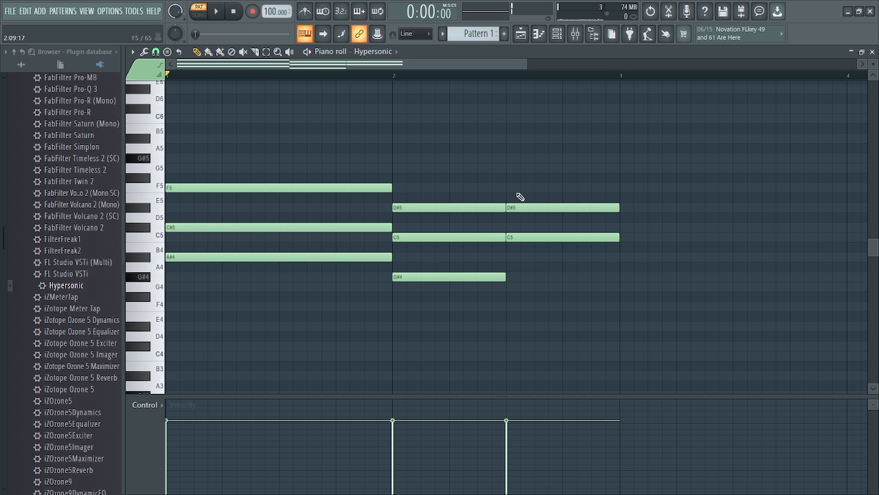
pyautogui.click(511, 167)
pyautogui.press('space')
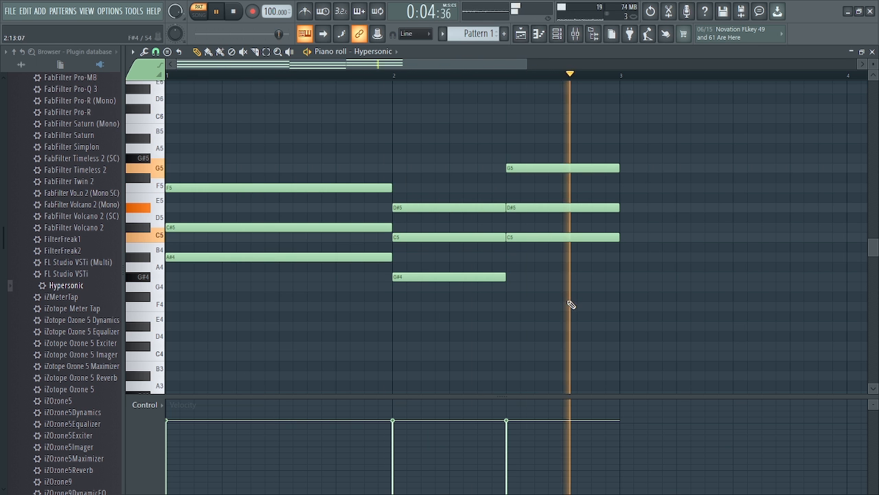
pyautogui.press('space')
# Hide the browser to enlarge the piano roll, and preview the Strumizer's default strum on all three chords.
pyautogui.scroll(2, 550, 264)
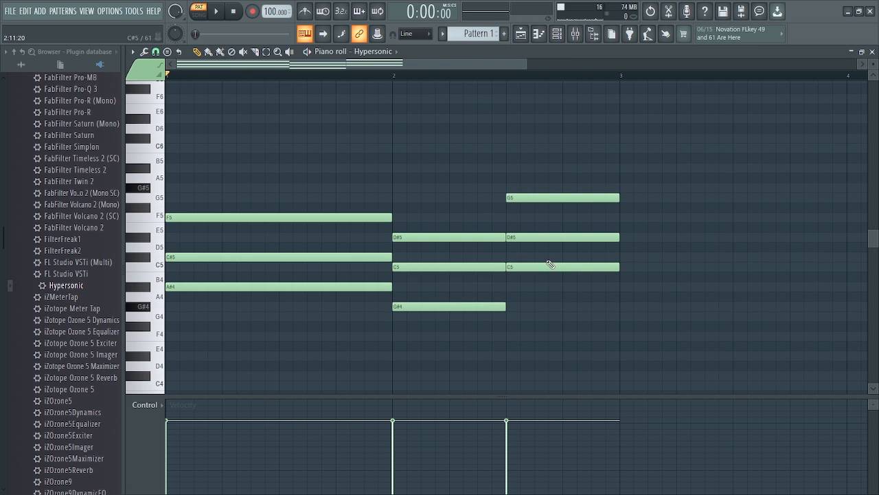
pyautogui.hotkey('alt', 'F8')
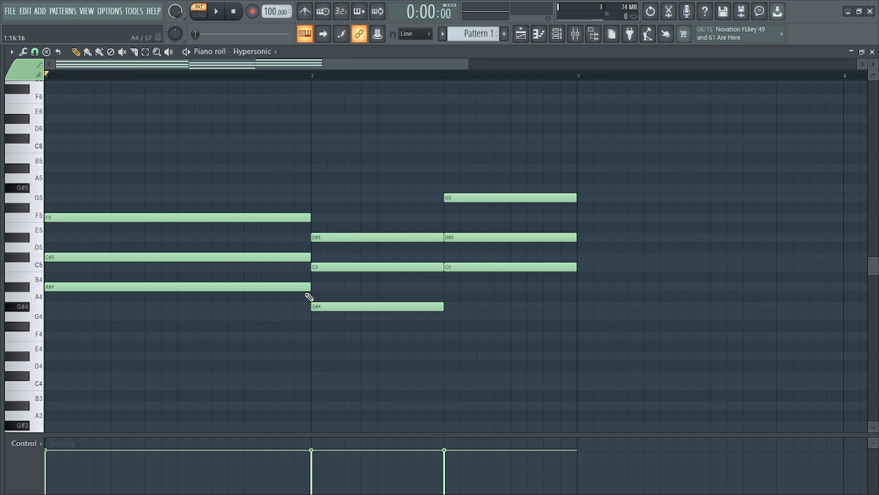
pyautogui.scroll(-2, 307, 297)
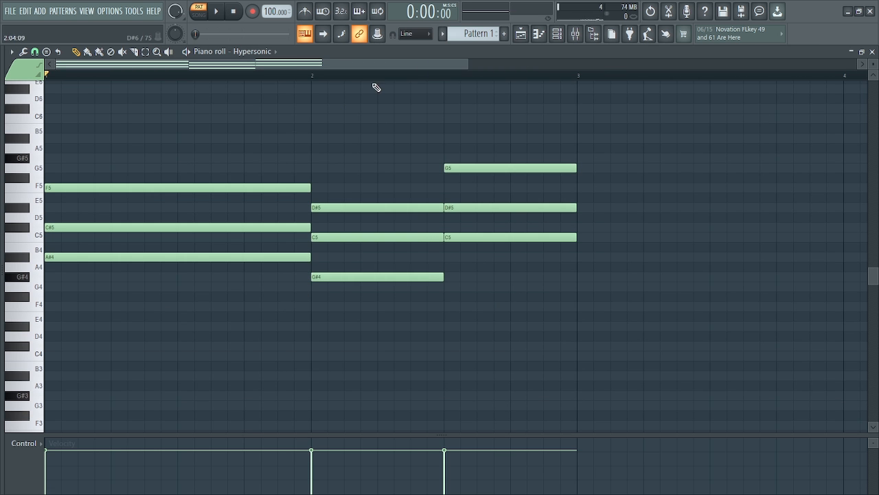
pyautogui.moveTo(466, 64); pyautogui.dragTo(332, 63)
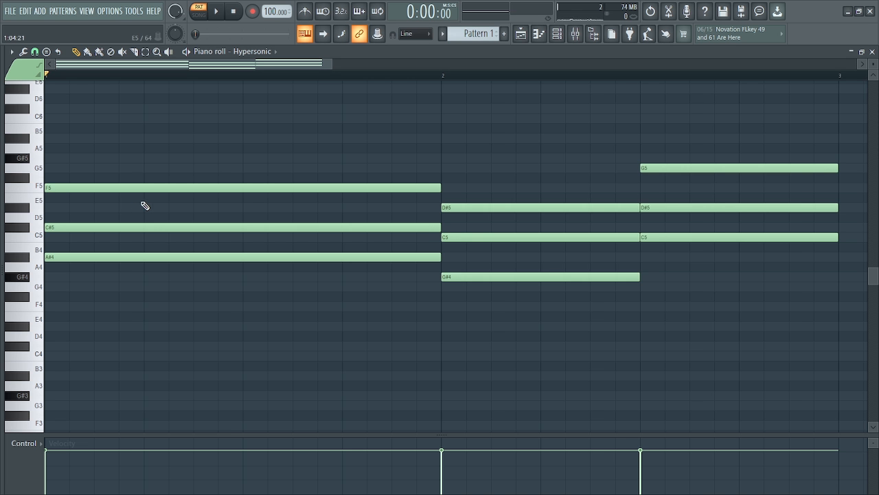
pyautogui.hotkey('alt', 's')
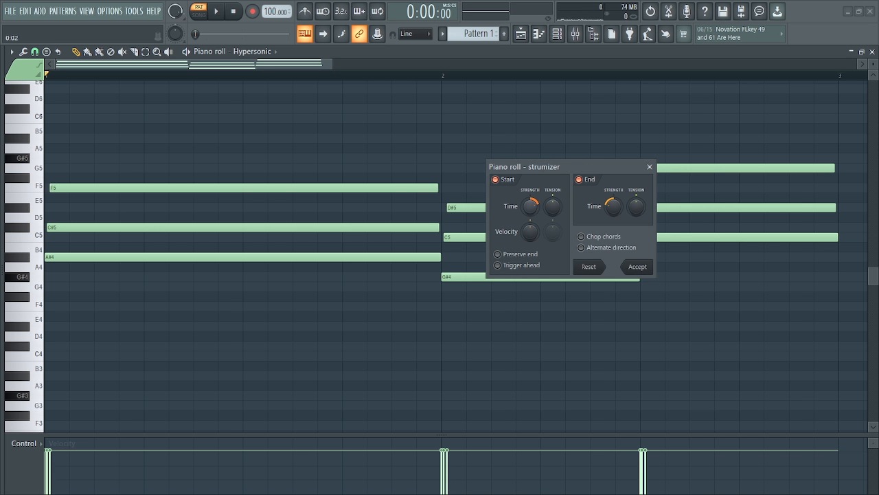
pyautogui.moveTo(536, 167); pyautogui.dragTo(287, 281)
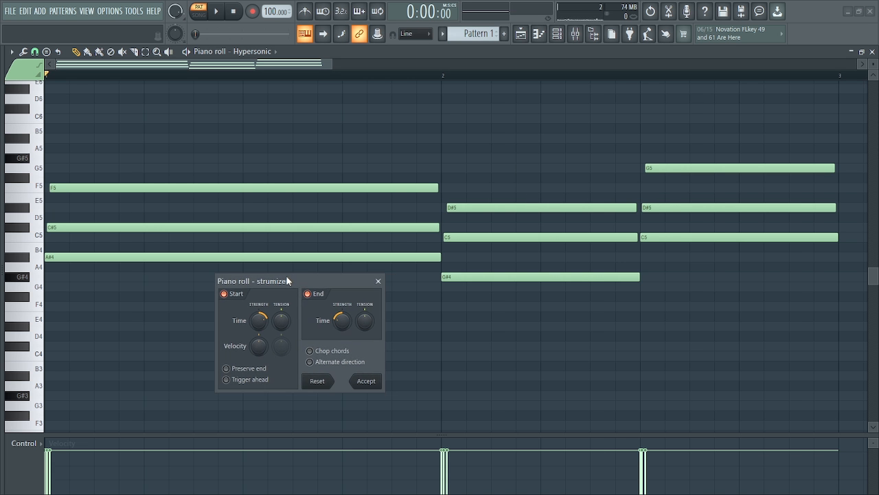
pyautogui.press('space')
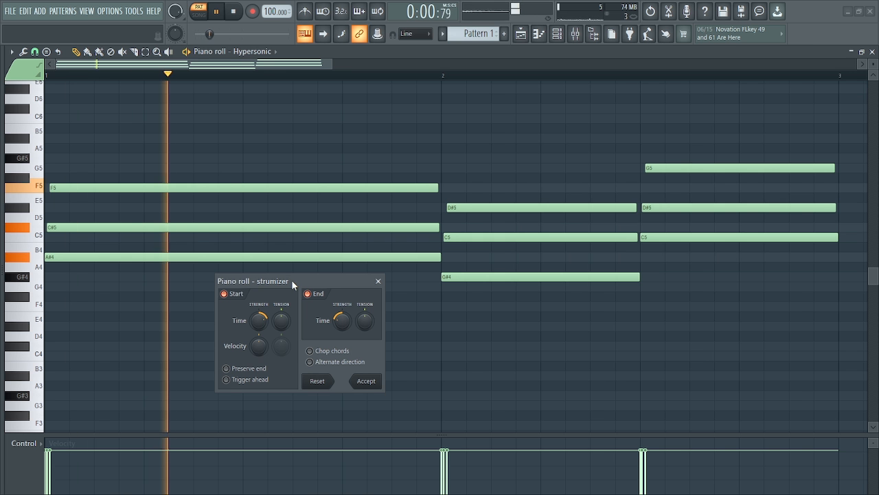
pyautogui.press('space')
# Slightly strengthen the strum's start and end time offsets while previewing the chords, accept the strum and play the result.
pyautogui.moveTo(259, 325); pyautogui.dragTo(260, 313)
pyautogui.press('space')
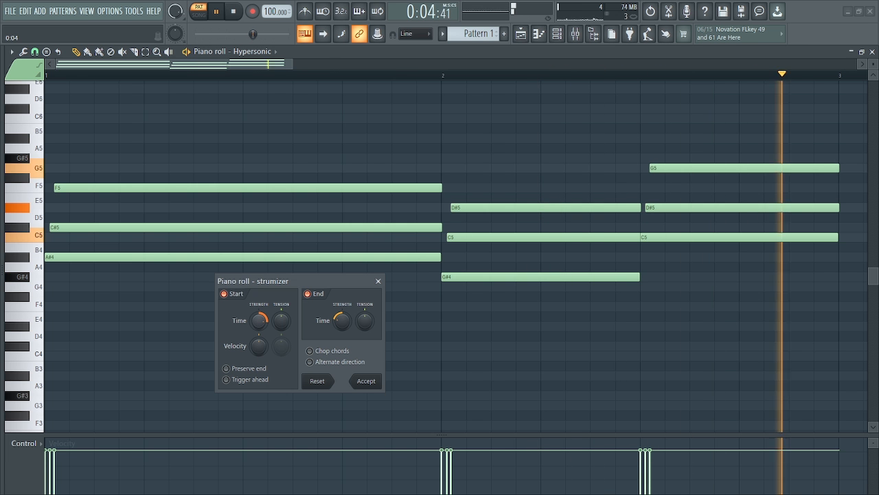
pyautogui.press('space')
pyautogui.moveTo(260, 321); pyautogui.dragTo(259, 327)
pyautogui.press('space')
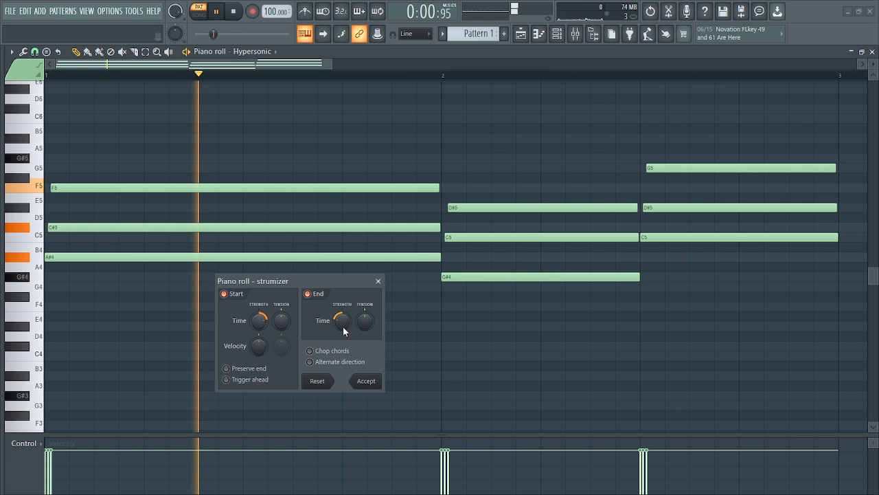
pyautogui.press('space')
pyautogui.moveTo(343, 326); pyautogui.dragTo(343, 319)
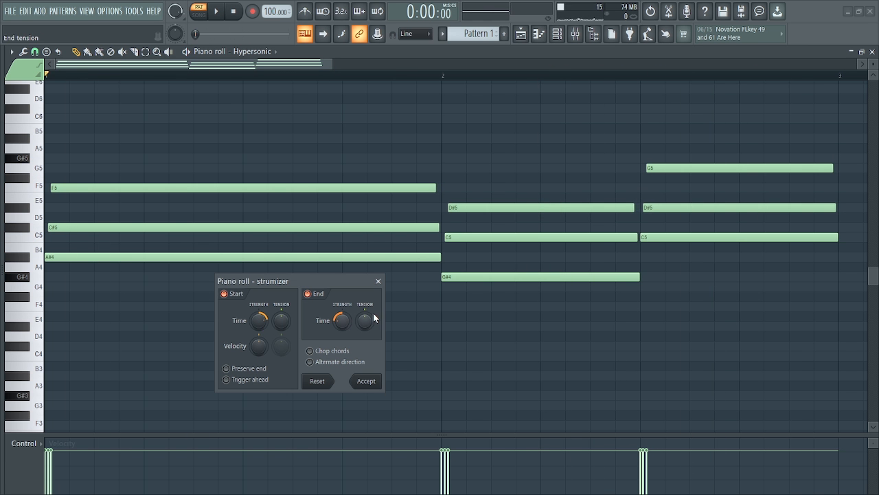
pyautogui.click(366, 382)
pyautogui.press('space')
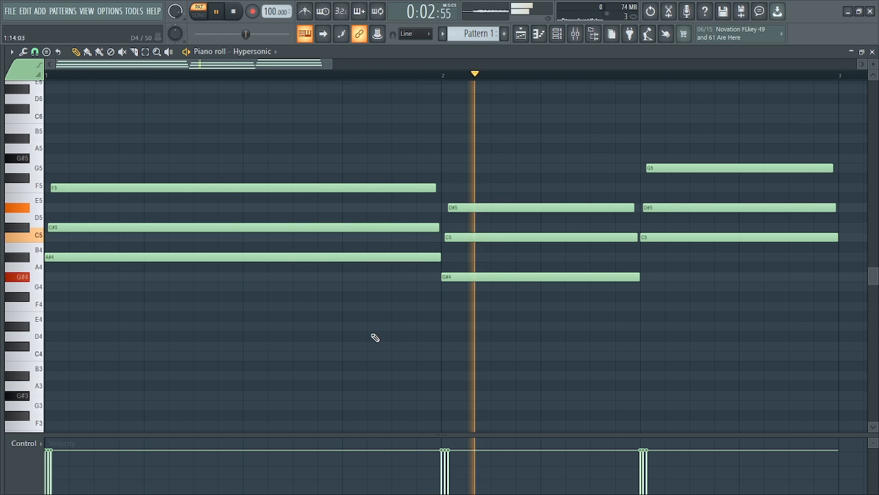
pyautogui.press('space')
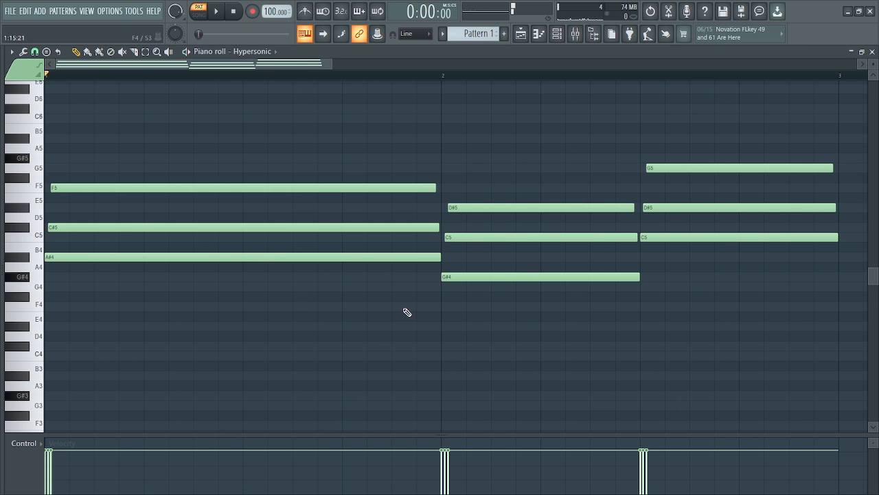
# Select the lowest note of each chord and add copies one octave lower as A#3, G#3 and C4.
pyautogui.moveTo(164, 244); pyautogui.dragTo(225, 270)
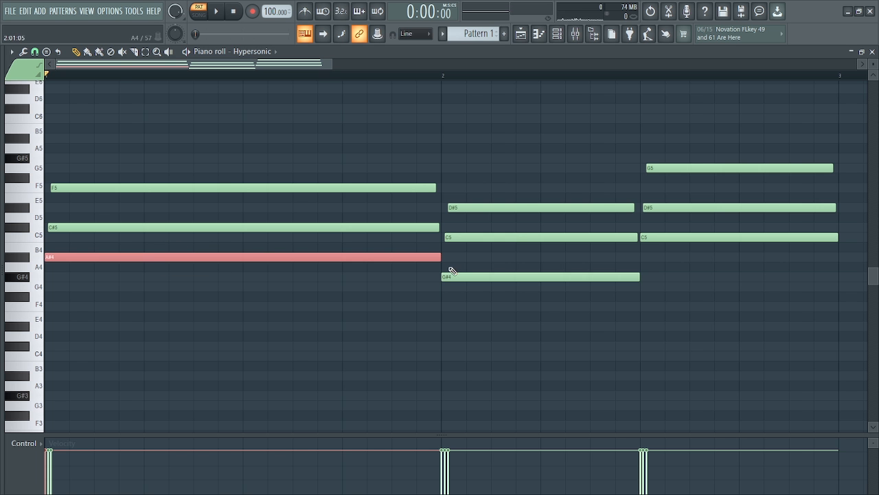
pyautogui.moveTo(451, 264); pyautogui.dragTo(534, 330)
pyautogui.keyDown('ctrl'); pyautogui.keyDown('shift'); pyautogui.click(656, 240); pyautogui.keyUp('shift'); pyautogui.keyUp('ctrl')
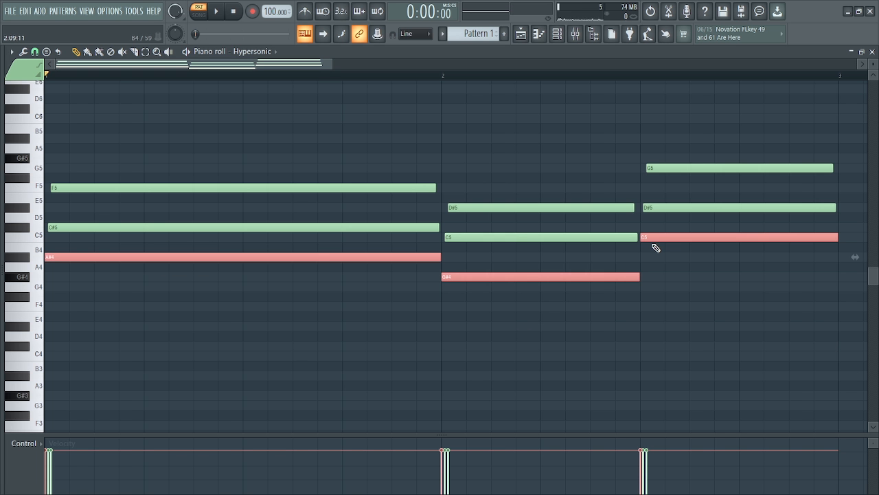
pyautogui.hotkey('ctrl', 'Down')
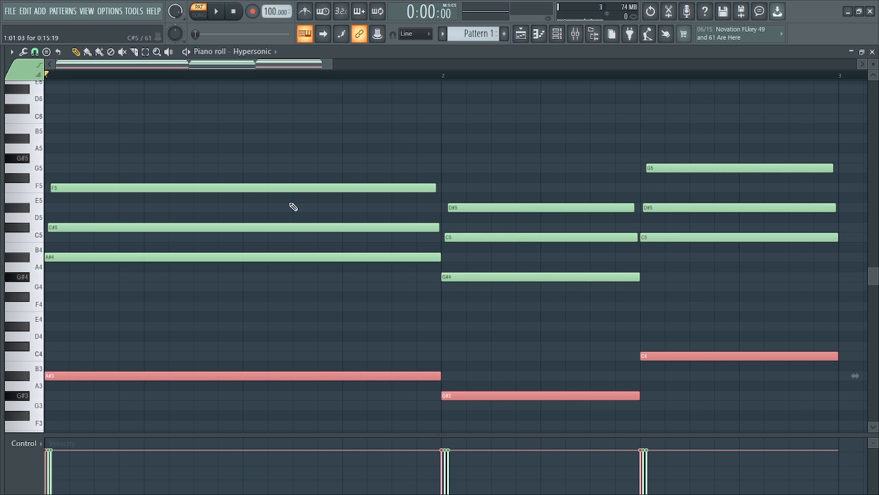
# Play the pattern with the added low notes, and duplicate the whole two-bar chord progression into bars 3 and 4.
pyautogui.press('space')
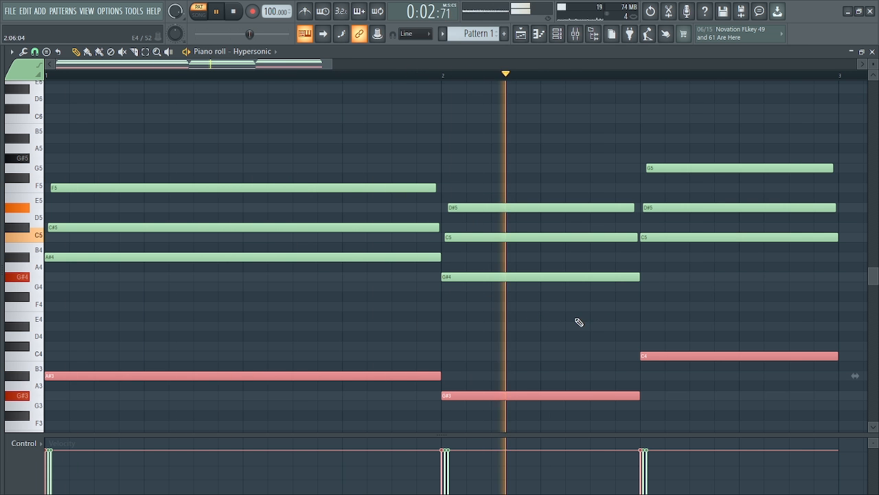
pyautogui.press('space')
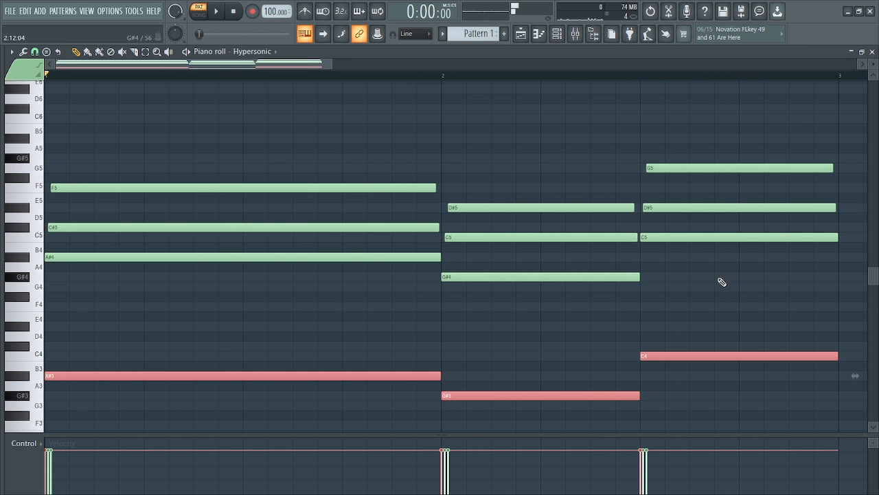
pyautogui.scroll(1, 636, 277)
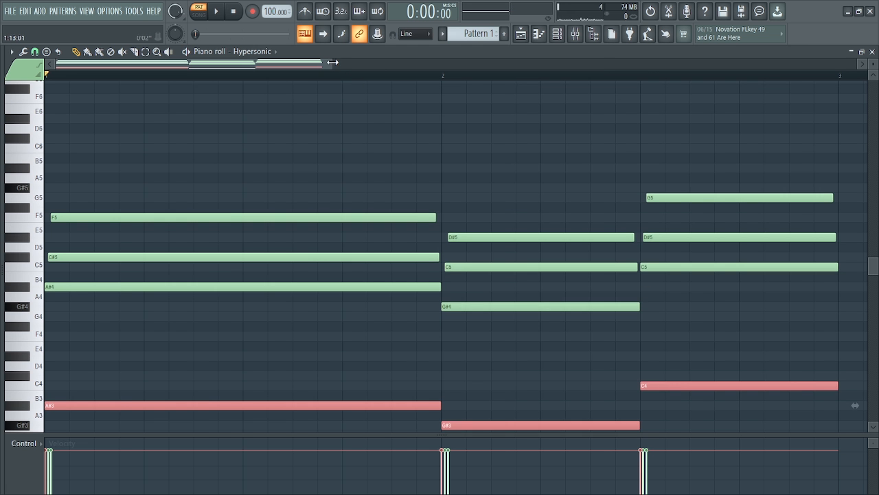
pyautogui.scroll(-2, 336, 63)
pyautogui.moveTo(183, 76); pyautogui.dragTo(57, 155)
pyautogui.hotkey('ctrl', 'a')
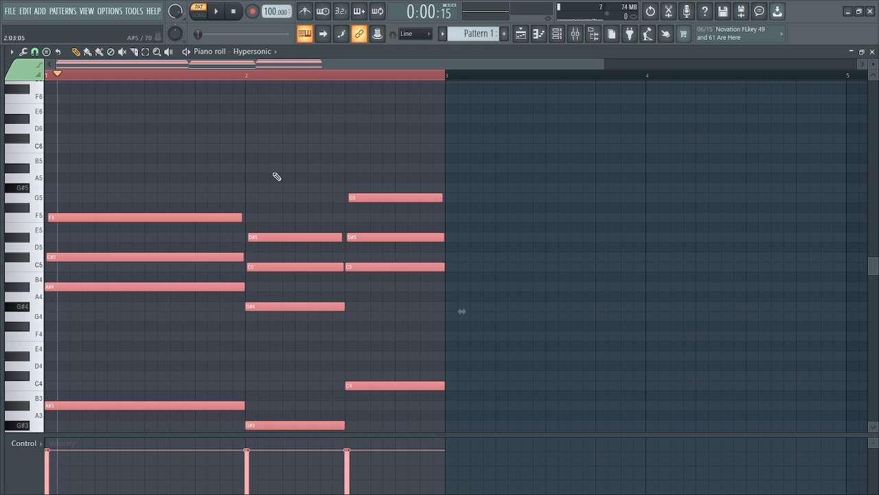
pyautogui.hotkey('ctrl', 'b')
pyautogui.hotkey('ctrl', 'd')
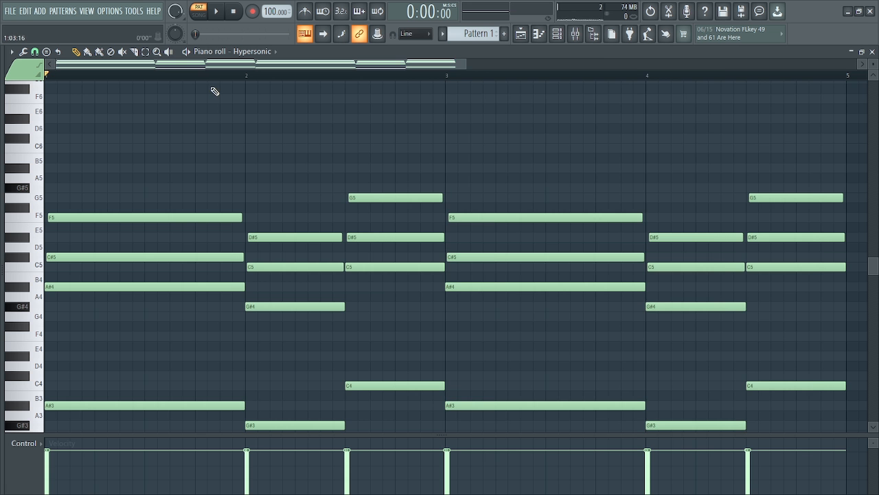
# Raise bar 3's C#5 and bar 4's first C5 one octave to C#6 and C6, and play the four-bar progression.
pyautogui.moveTo(465, 64); pyautogui.dragTo(408, 65)
pyautogui.scroll(-3, 401, 156)
pyautogui.scroll(-1, 401, 156)
pyautogui.moveTo(457, 175); pyautogui.dragTo(591, 221)
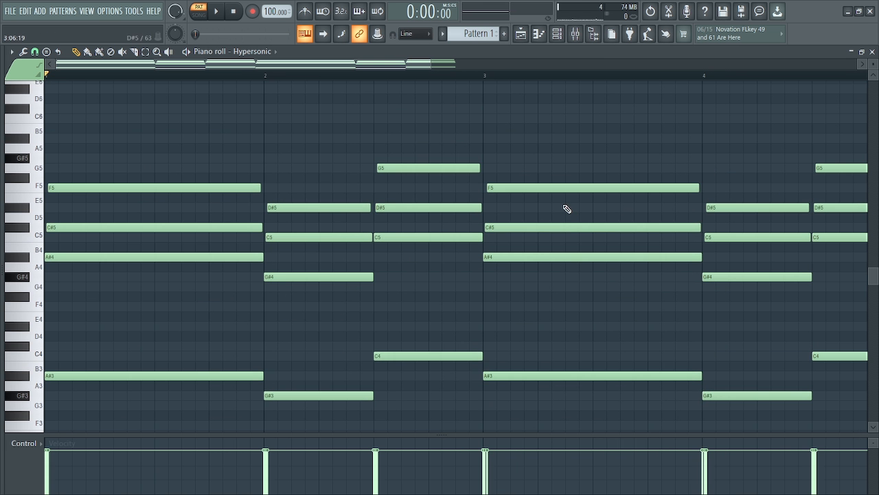
pyautogui.click(569, 227)
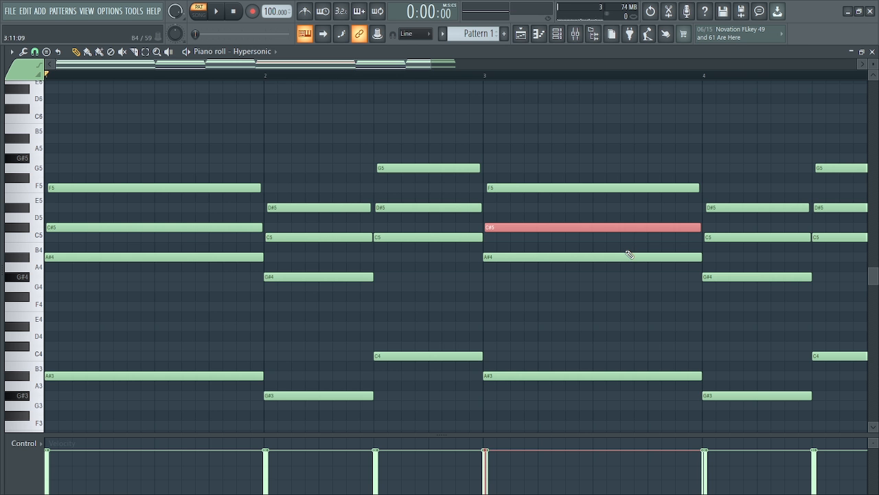
pyautogui.hotkey('ctrl', 'Up')
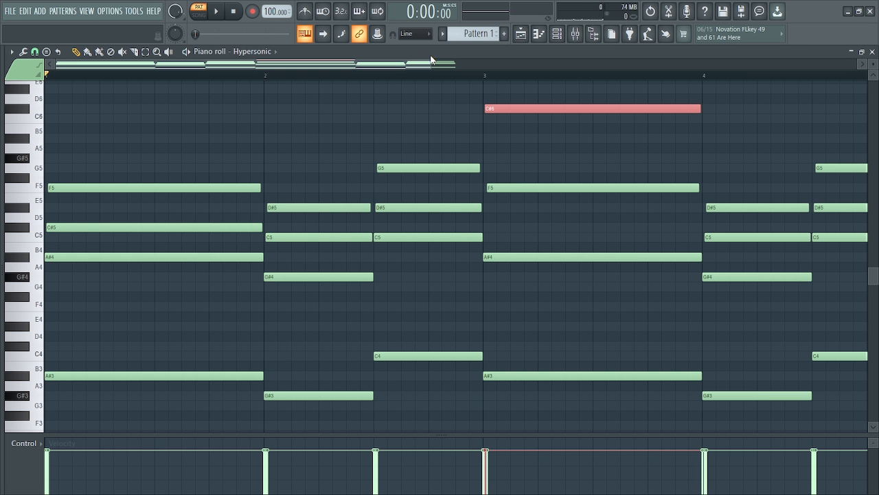
pyautogui.scroll(-2, 431, 60)
pyautogui.click(515, 237)
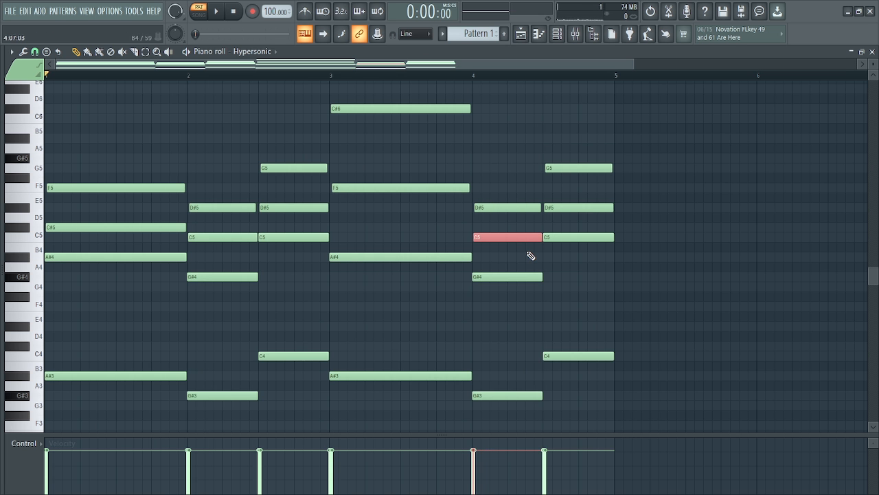
pyautogui.hotkey('ctrl', 'Up')
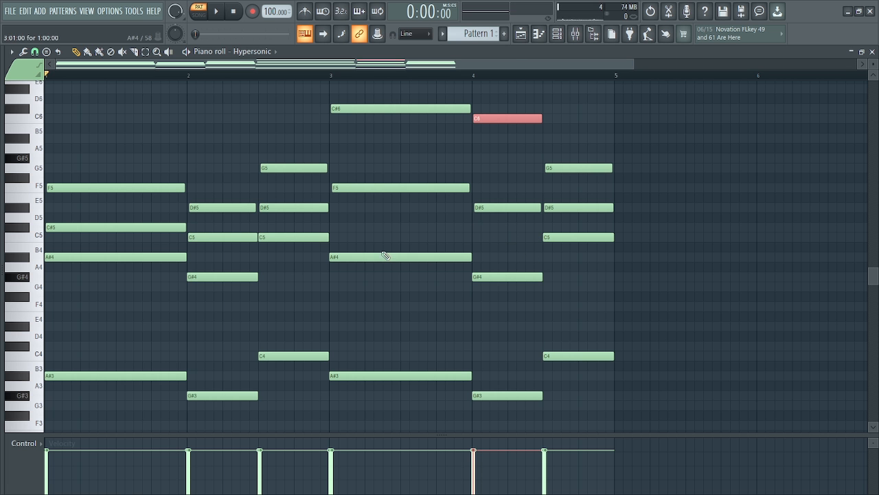
pyautogui.click(634, 127)
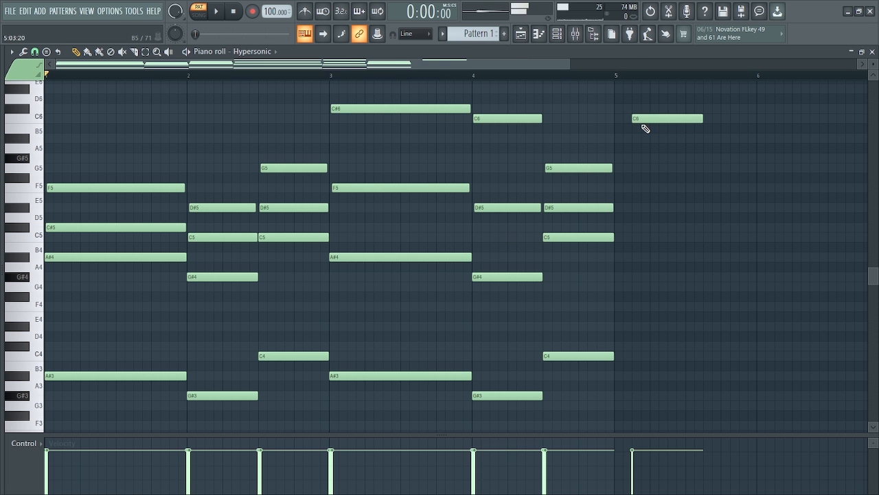
pyautogui.rightClick(644, 126)
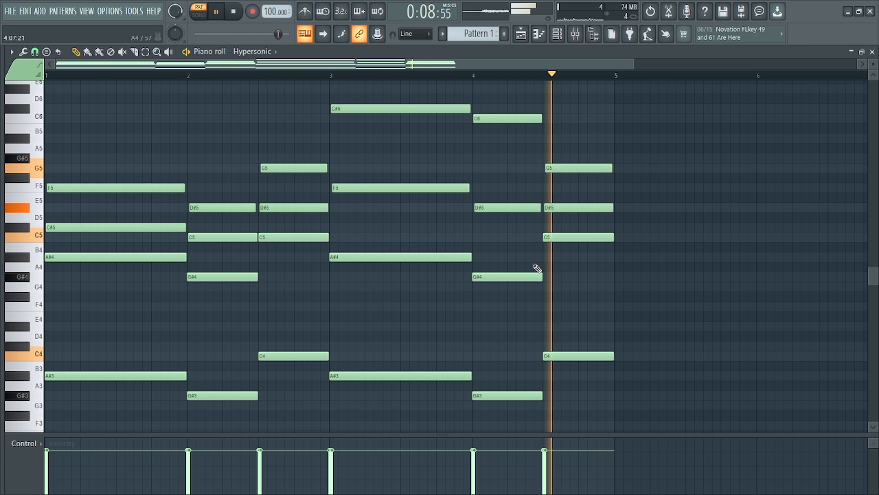
pyautogui.press('space')
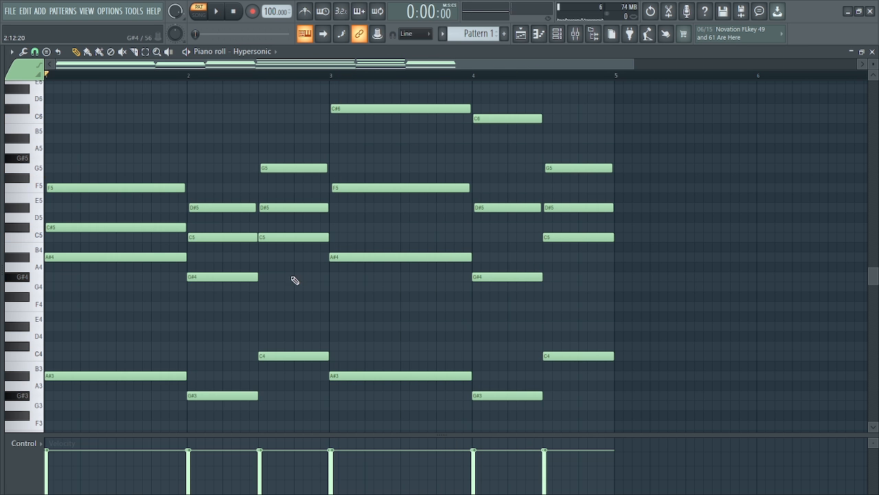
# Clone the Hypersonic channel in the channel rack.
pyautogui.scroll(1, 354, 329)
pyautogui.scroll(-1, 354, 329)
pyautogui.scroll(1, 354, 329)
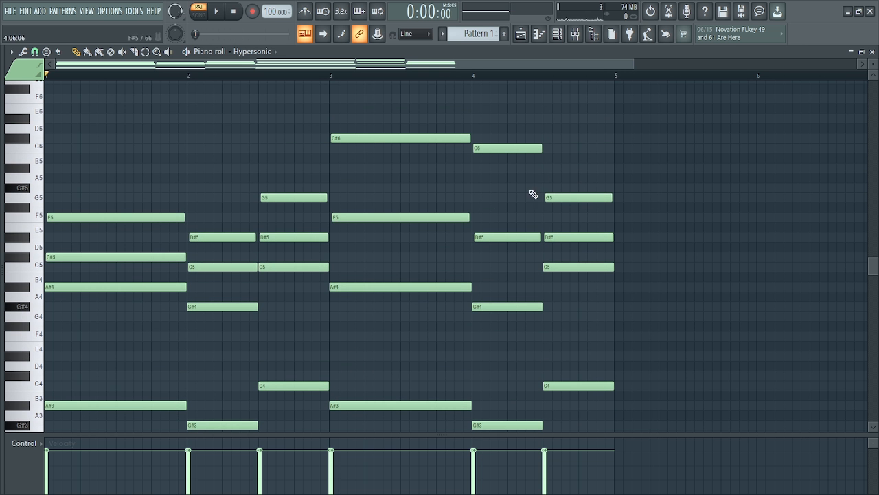
pyautogui.press('F6')
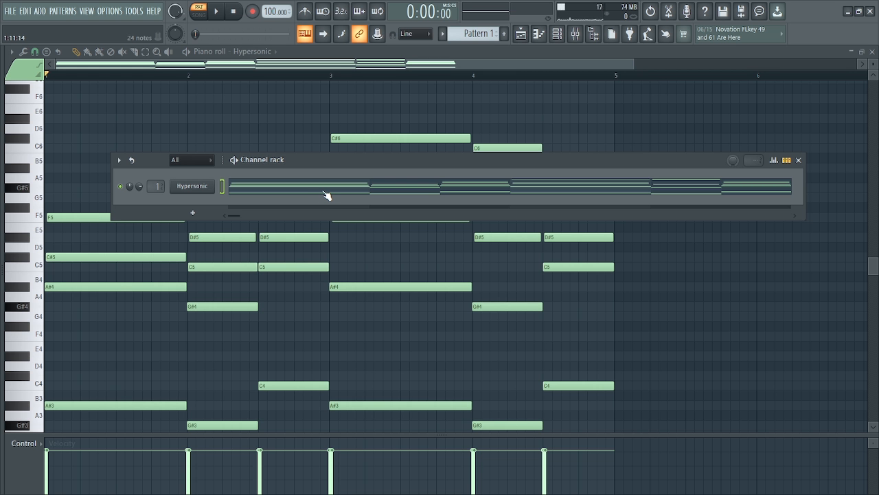
pyautogui.rightClick(195, 188)
pyautogui.click(247, 281)
# Load the Nylon Finger Acoustic Soft patch from Acoustic Guitars in the cloned Hypersonic and show its empty piano roll.
pyautogui.moveTo(516, 236); pyautogui.dragTo(517, 267)
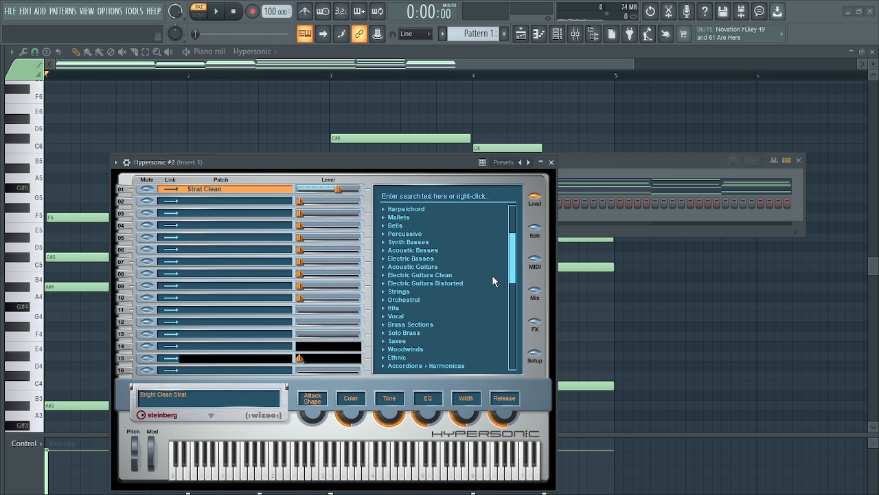
pyautogui.click(383, 268)
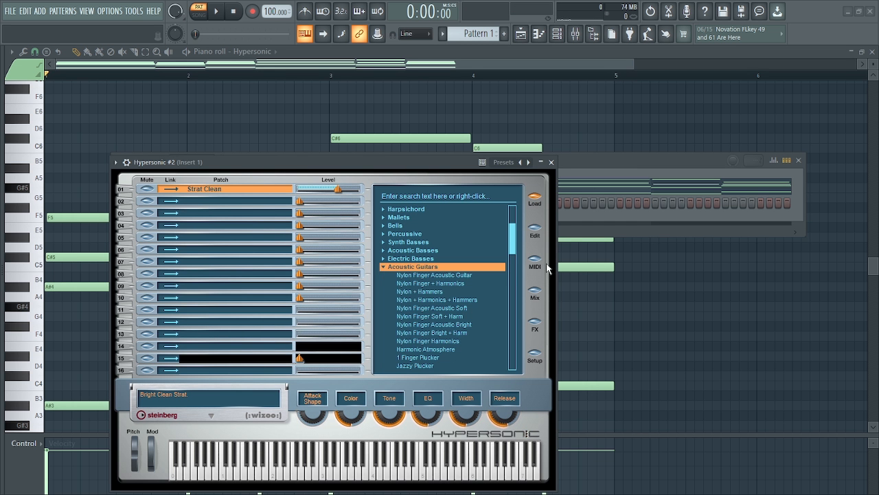
pyautogui.scroll(-3, 423, 316)
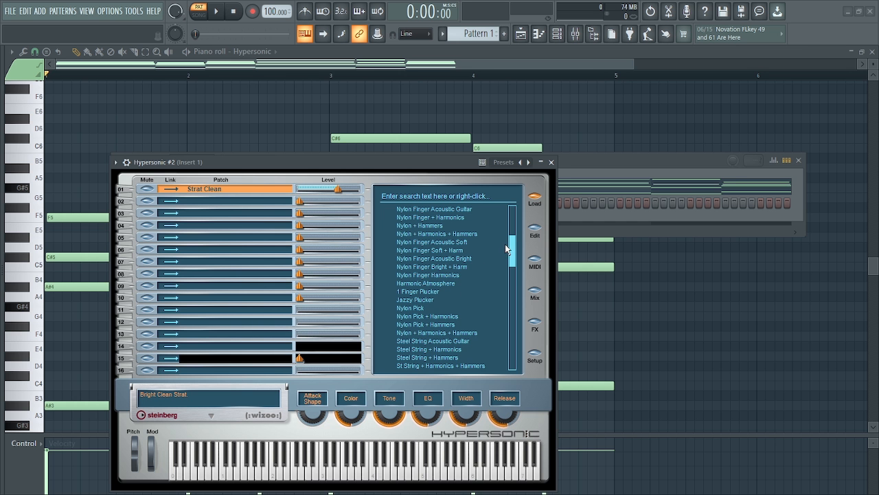
pyautogui.click(454, 242)
pyautogui.click(551, 162)
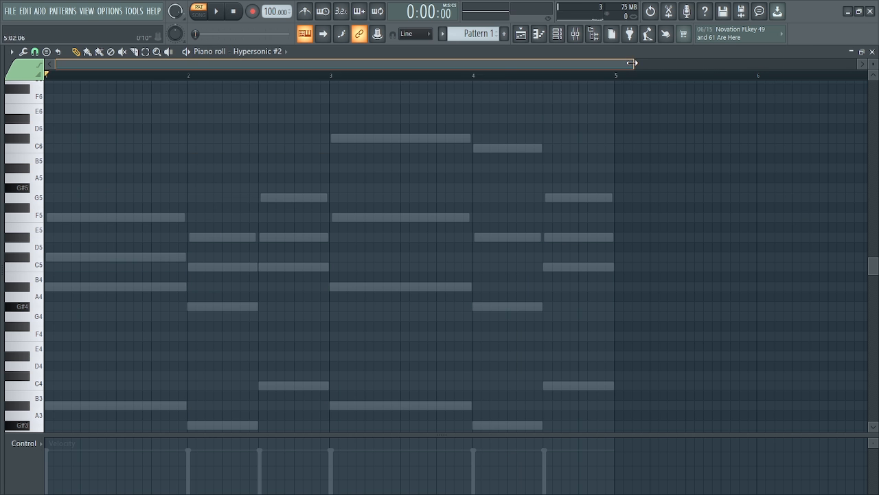
# Preview the F5 key, add an F5 note at the start of bar 1 shortened to two steps, and play it.
pyautogui.moveTo(634, 64); pyautogui.dragTo(374, 64)
pyautogui.click(42, 219)
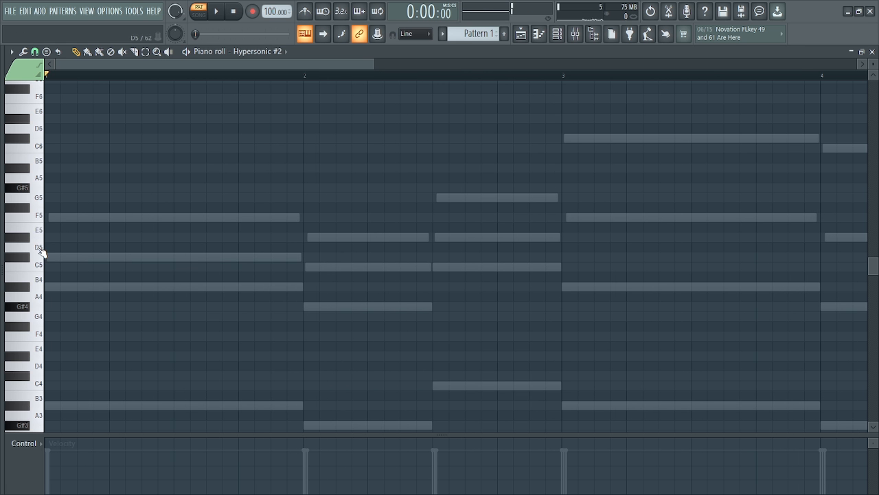
pyautogui.click(43, 218)
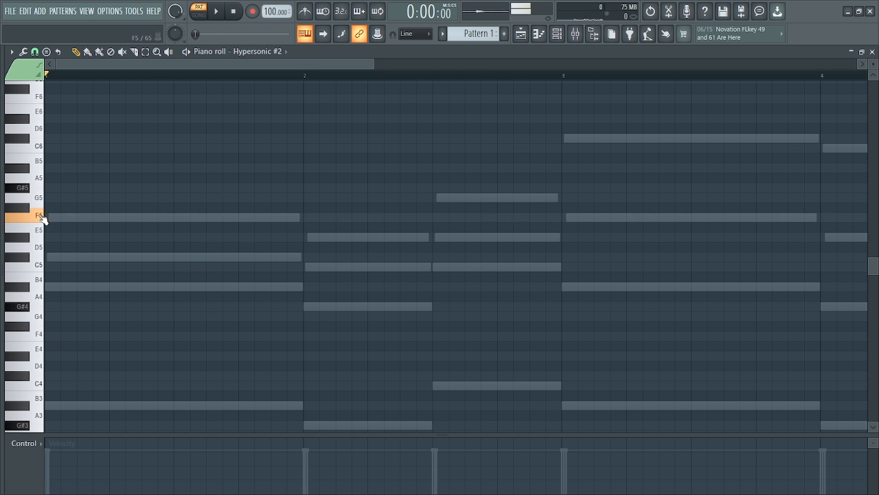
pyautogui.click(46, 218)
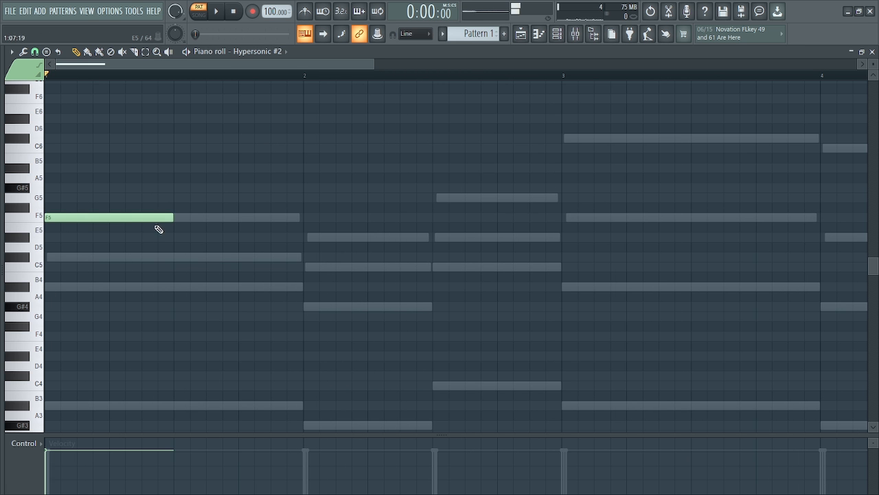
pyautogui.moveTo(173, 217); pyautogui.dragTo(69, 217)
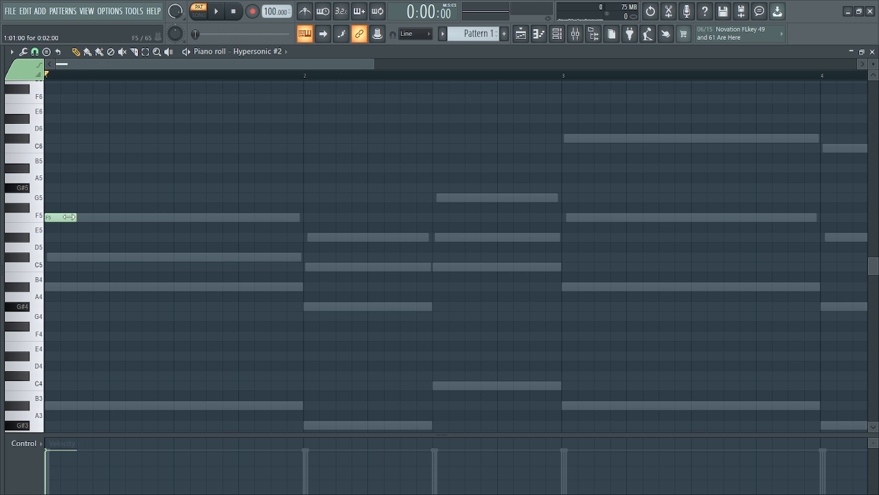
pyautogui.press('space')
pyautogui.press('space')
# Add a two-step C#5 note in bar 1, move it to start on step 4, and play the result.
pyautogui.click(112, 259)
pyautogui.press('space')
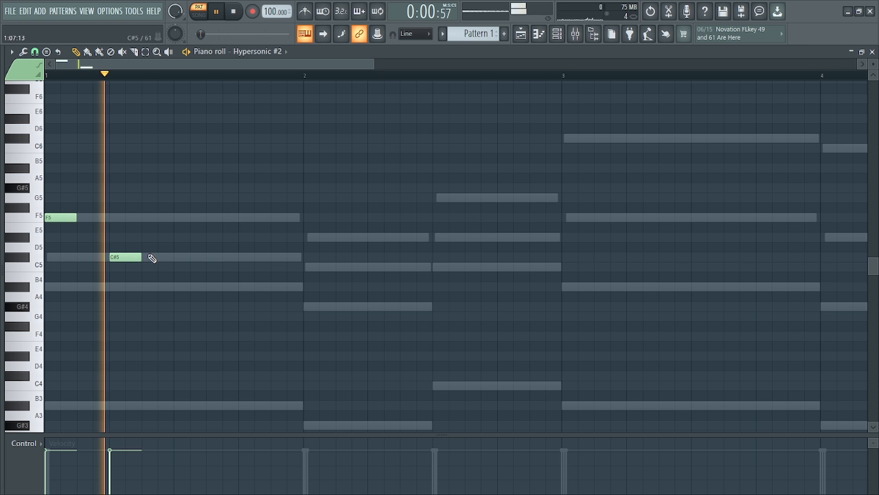
pyautogui.press('space')
pyautogui.press('space')
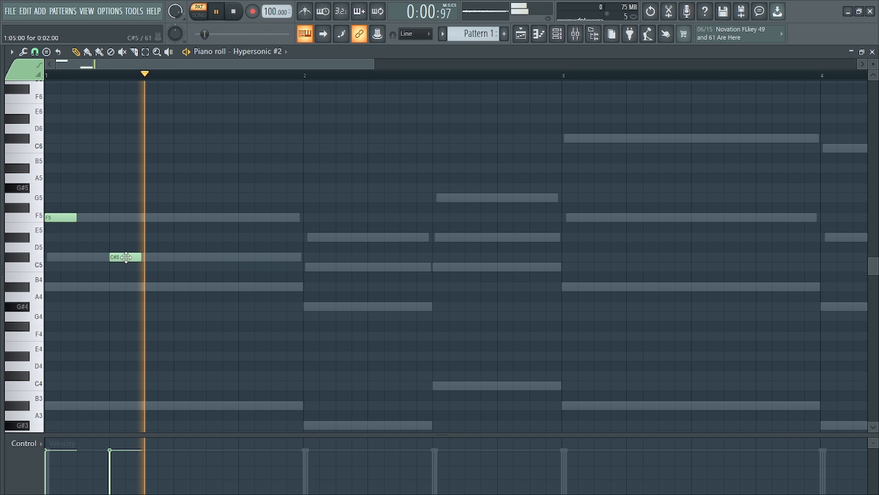
pyautogui.press('space')
pyautogui.moveTo(128, 257); pyautogui.dragTo(109, 256)
pyautogui.press('space')
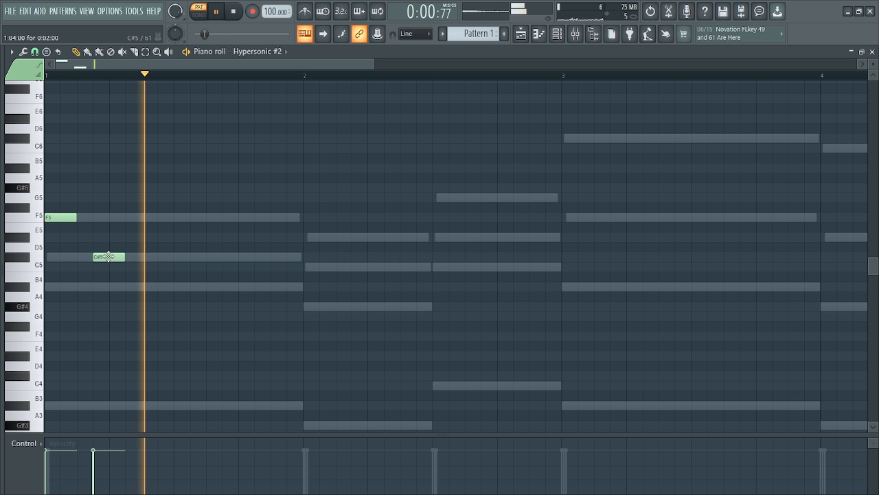
pyautogui.press('space')
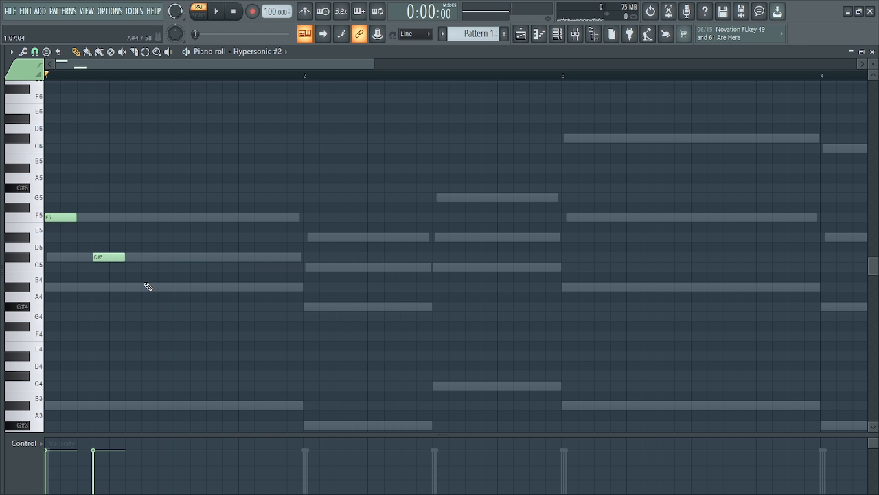
# Add a two-step A#4 note at step 7 and a two-step F5 note at step 11 of bar 1, playing the melody after each.
pyautogui.click(146, 288)
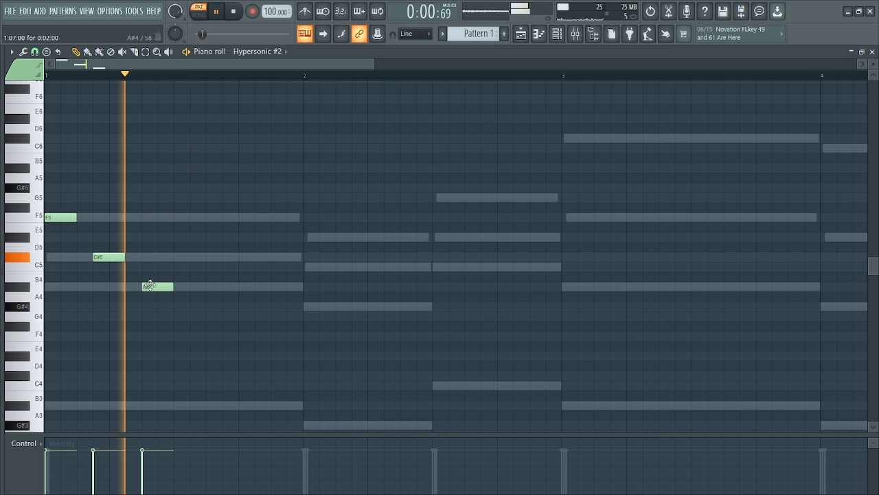
pyautogui.press('space')
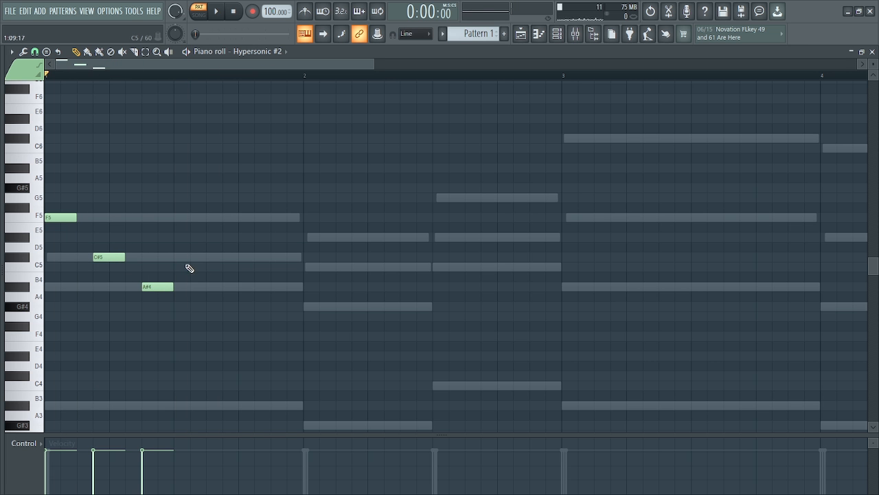
pyautogui.press('space')
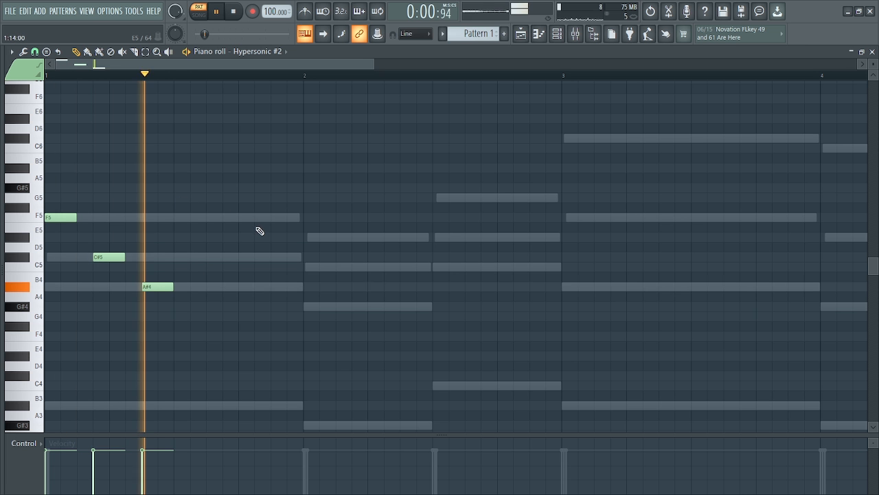
pyautogui.press('space')
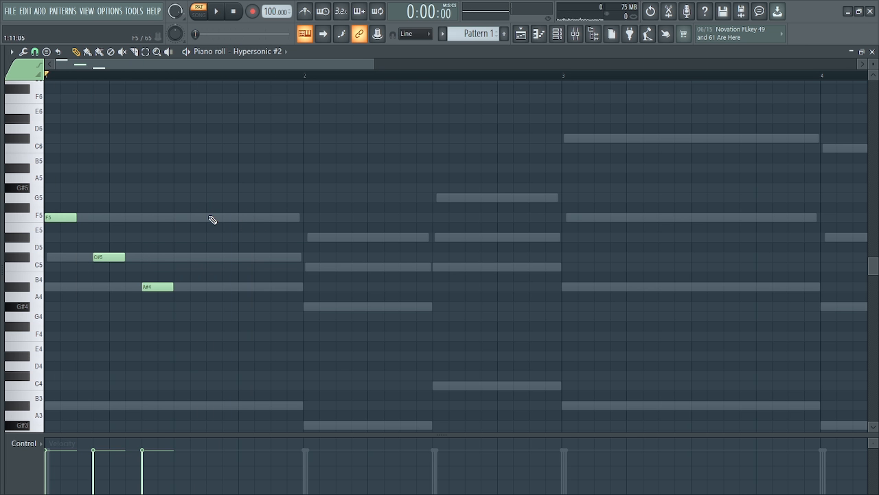
pyautogui.press('space')
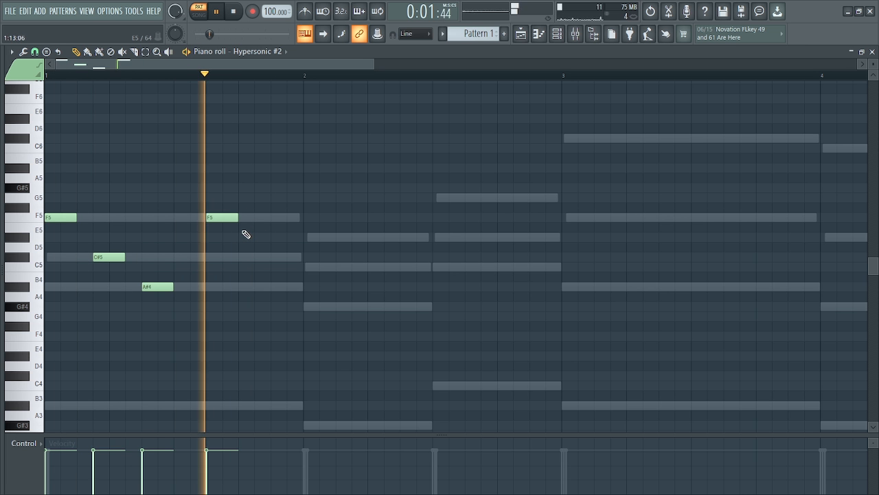
pyautogui.press('space')
pyautogui.press('space')
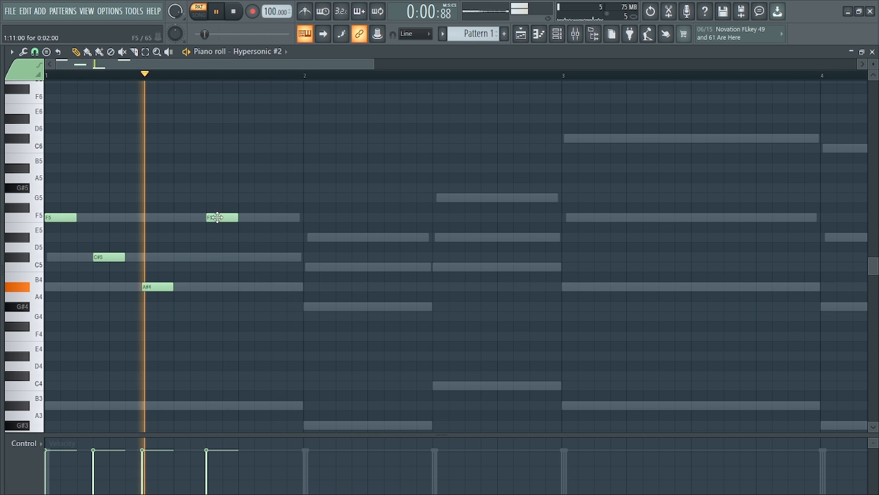
pyautogui.press('space')
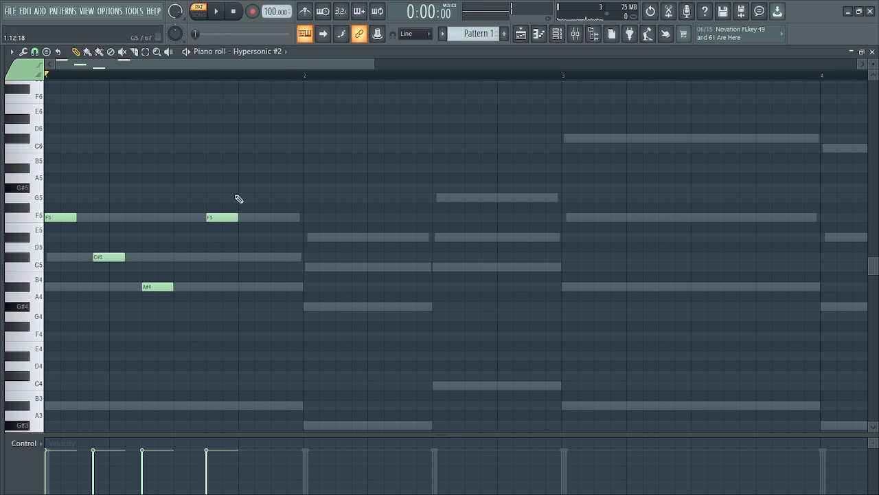
# Copy the four melody notes of bar 1 into bar 2, two semitones lower as D#5, B4, G#4 and D#5.
pyautogui.moveTo(235, 193); pyautogui.dragTo(59, 306)
pyautogui.moveTo(107, 255); pyautogui.dragTo(361, 275)
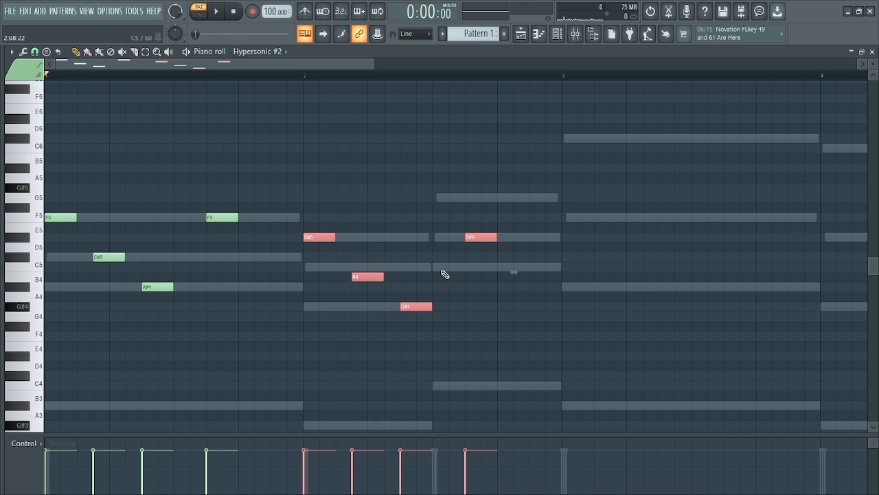
# Raise the B4 note at step 4 of bar 2 to C5 and play the two-bar melody.
pyautogui.scroll(1, 462, 276)
pyautogui.scroll(1, 462, 276)
pyautogui.click(416, 307)
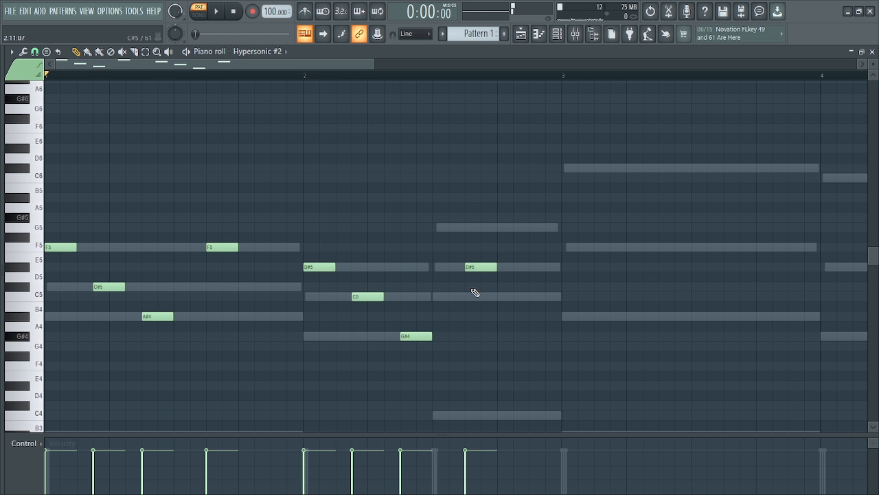
pyautogui.press('space')
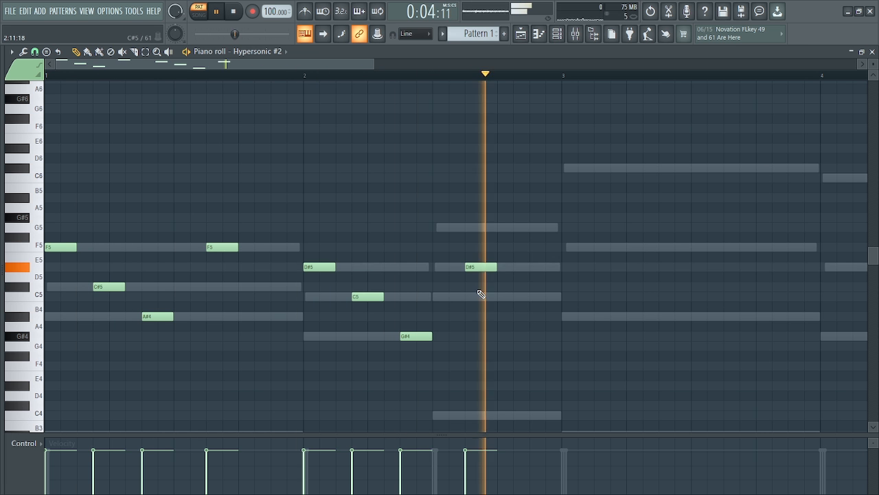
pyautogui.press('space')
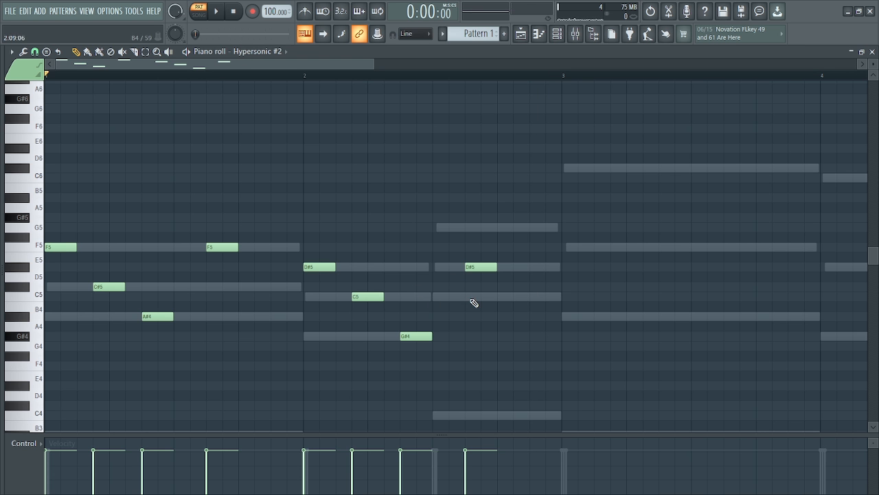
# Duplicate all melody notes of bars 1 and 2 into bars 3 and 4.
pyautogui.moveTo(562, 77); pyautogui.dragTo(3, 259)
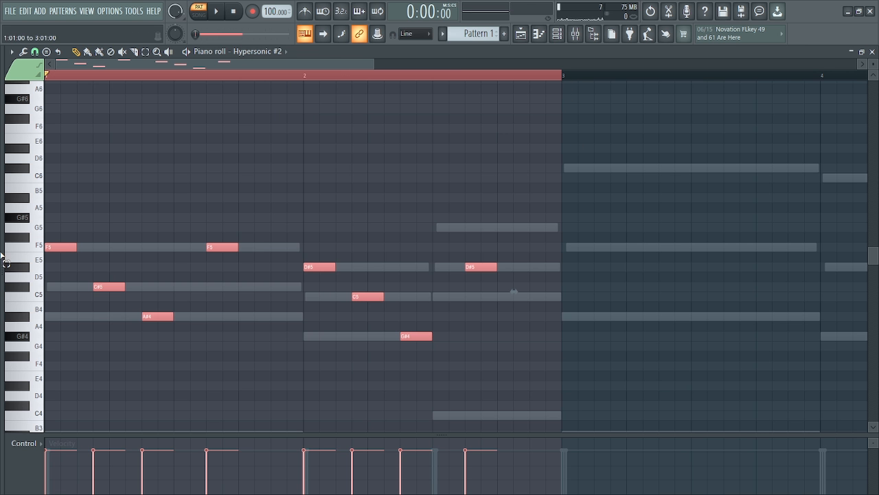
pyautogui.hotkey('ctrl', 'b')
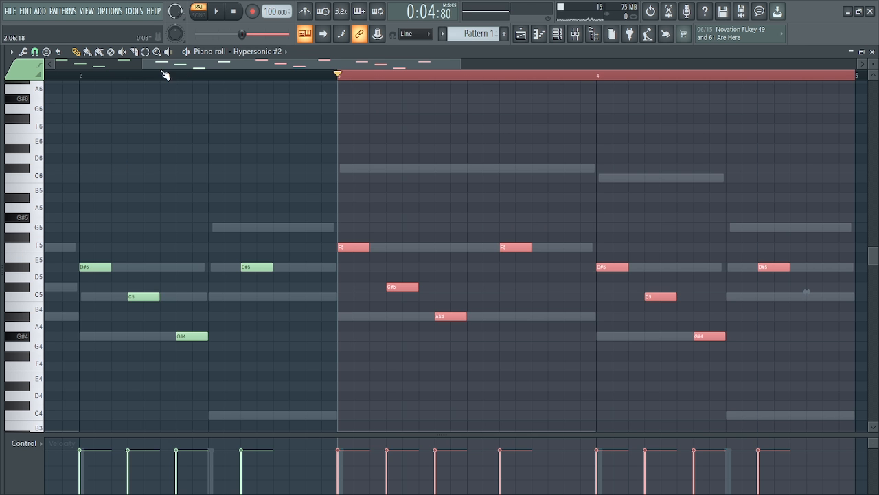
# Add a two-step C5 note at step 15 of bar 4 and play the full four-bar melody.
pyautogui.moveTo(146, 65); pyautogui.dragTo(544, 54)
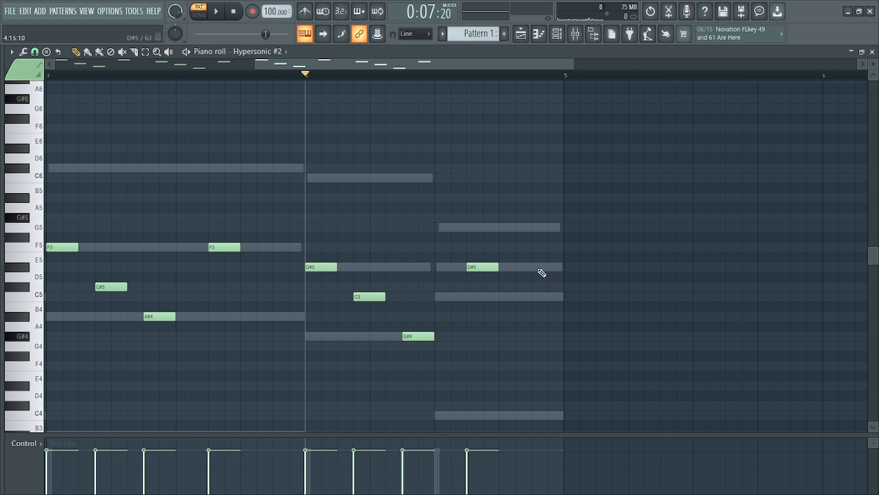
pyautogui.press('space')
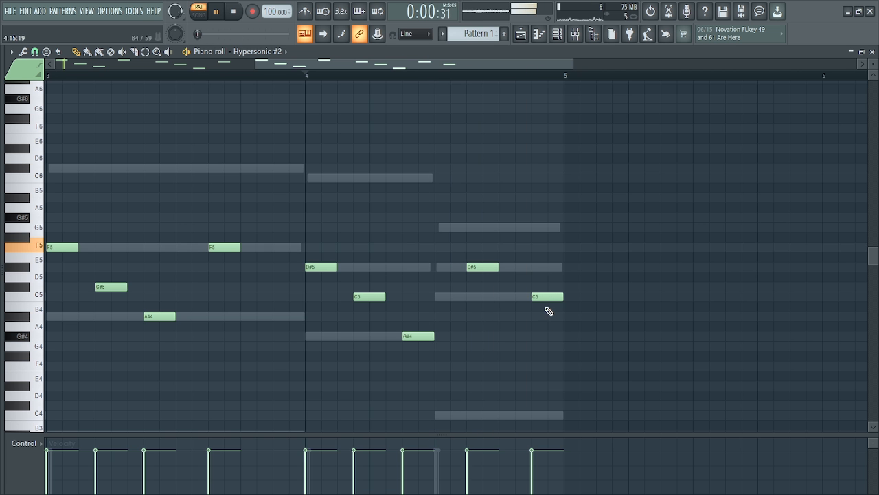
pyautogui.moveTo(256, 64); pyautogui.dragTo(54, 66)
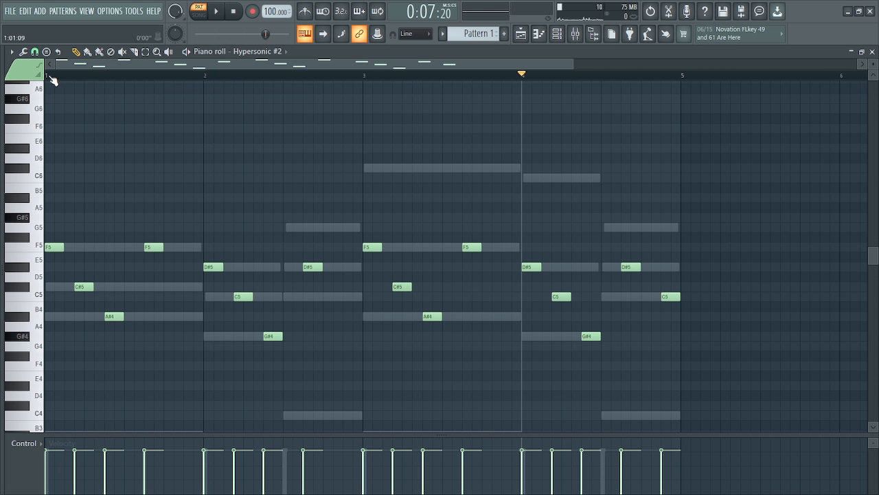
pyautogui.press('space')
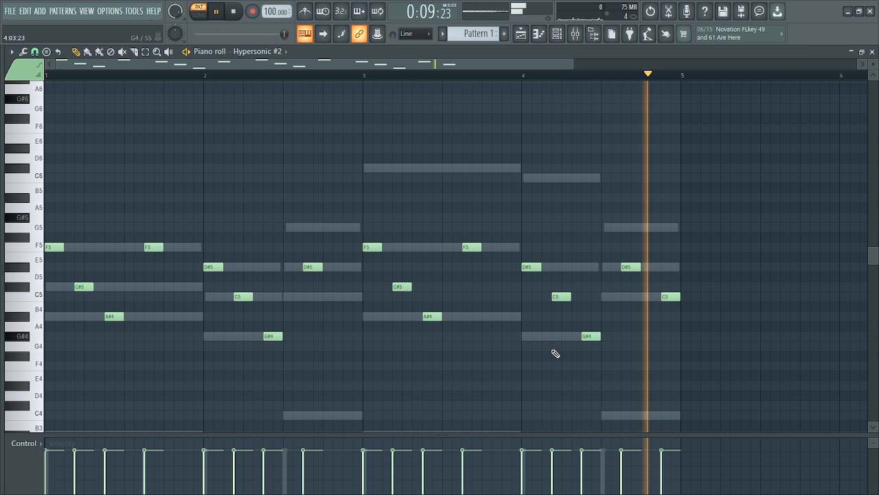
pyautogui.press('space')
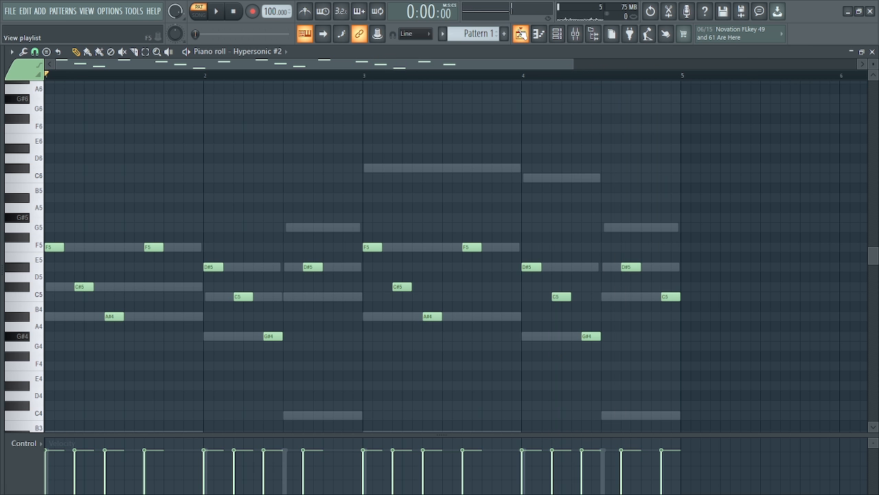
# Place Pattern 1 at bar 1 of Track 1 in the playlist and split it by channel.
pyautogui.click(521, 33)
pyautogui.click(728, 68)
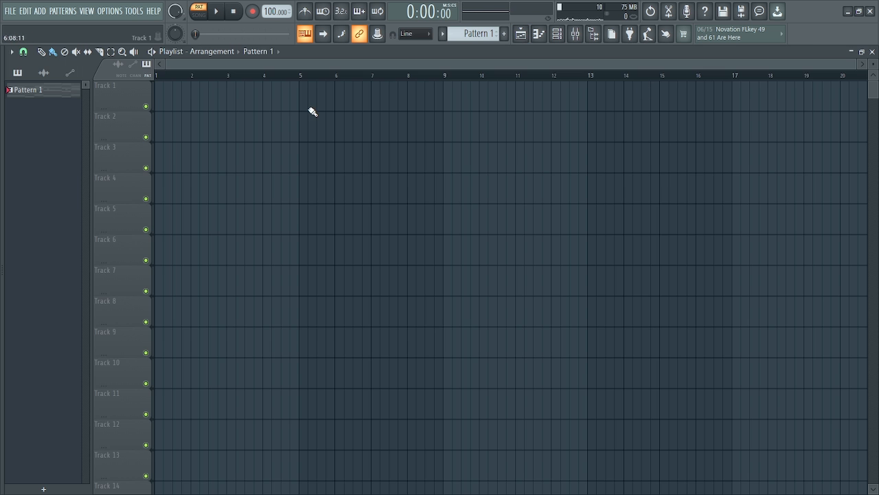
pyautogui.click(158, 96)
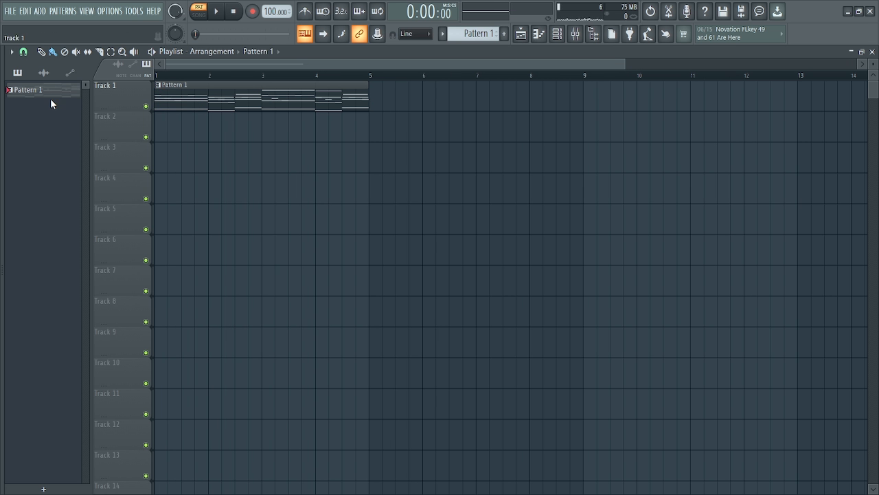
pyautogui.rightClick(48, 92)
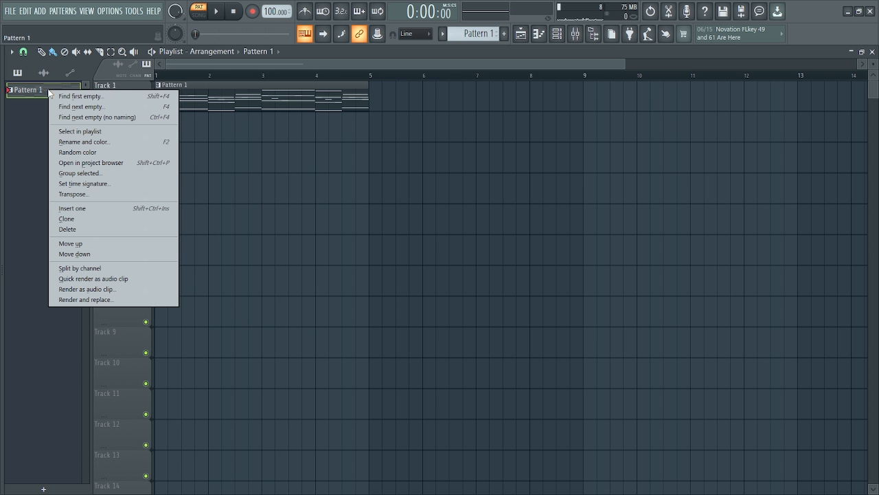
pyautogui.click(79, 268)
pyautogui.moveTo(189, 87); pyautogui.dragTo(180, 130)
pyautogui.moveTo(181, 118); pyautogui.dragTo(191, 104)
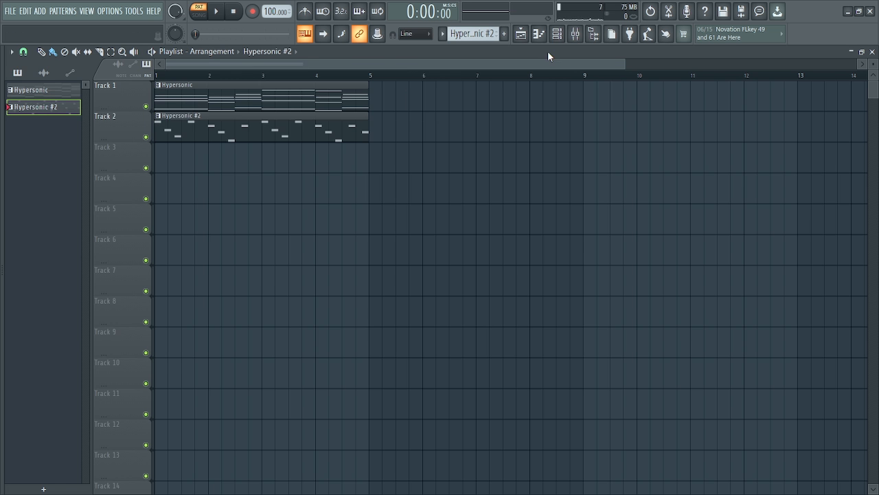
pyautogui.press('F7')
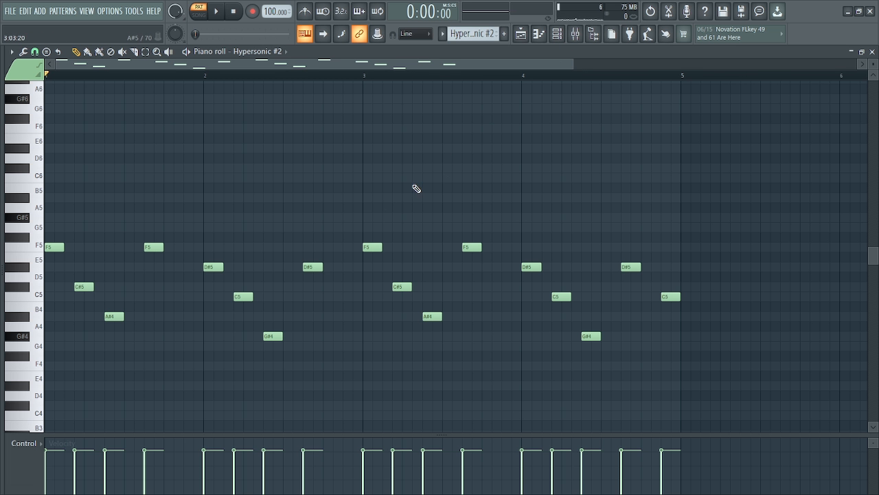
pyautogui.moveTo(574, 63); pyautogui.dragTo(513, 63)
pyautogui.click(526, 37)
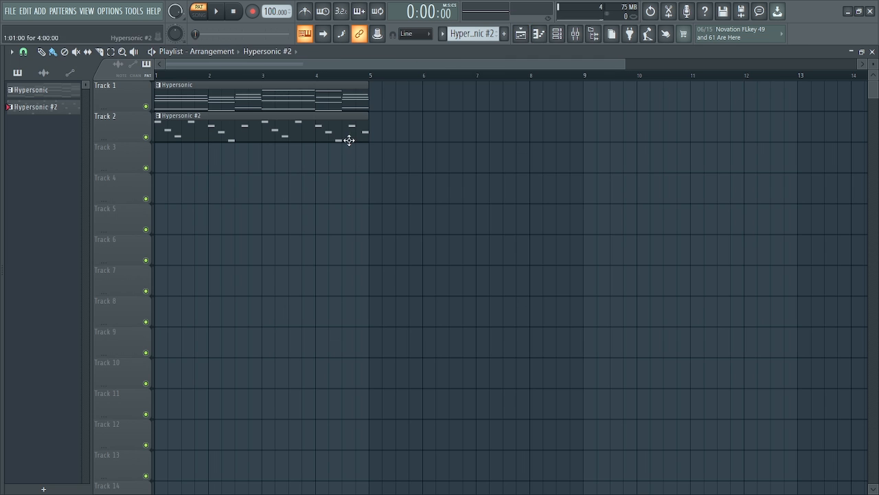
pyautogui.click(557, 35)
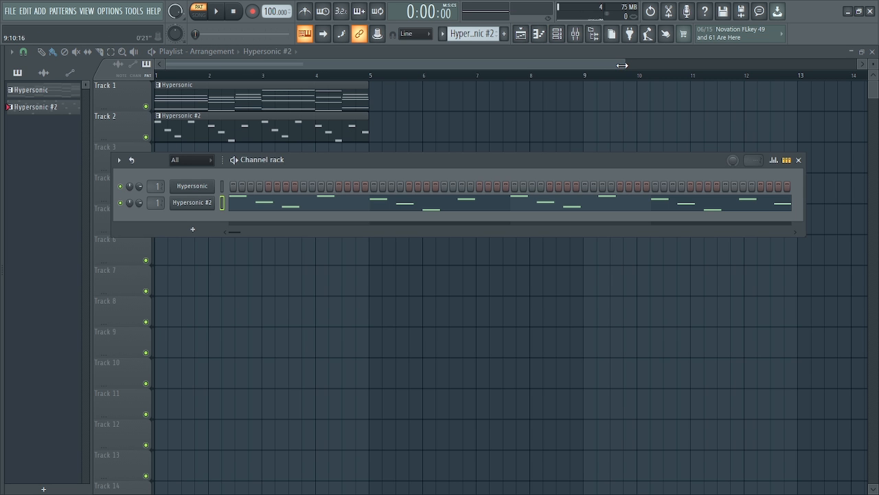
# Find the Owww vocal sample in the browser and place it on Track 3 at bar 2.
pyautogui.moveTo(622, 65); pyautogui.dragTo(442, 65)
pyautogui.moveTo(2, 270)
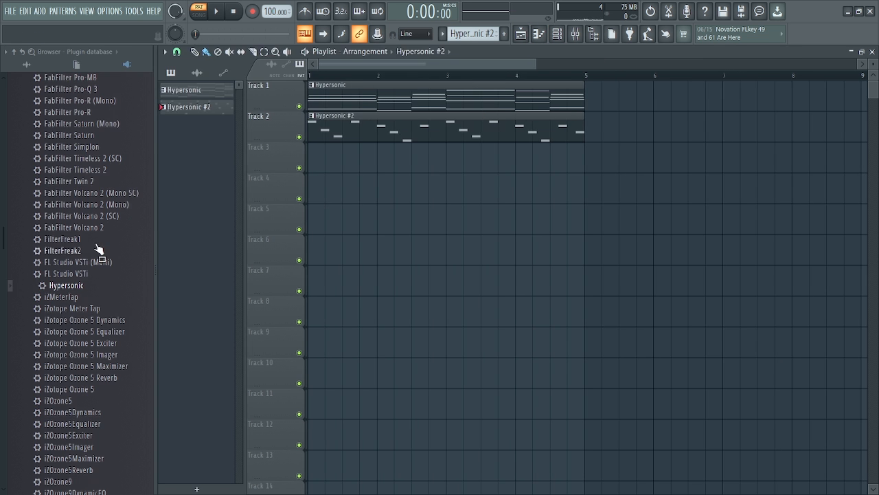
pyautogui.scroll(2, 62, 262)
pyautogui.click(57, 252)
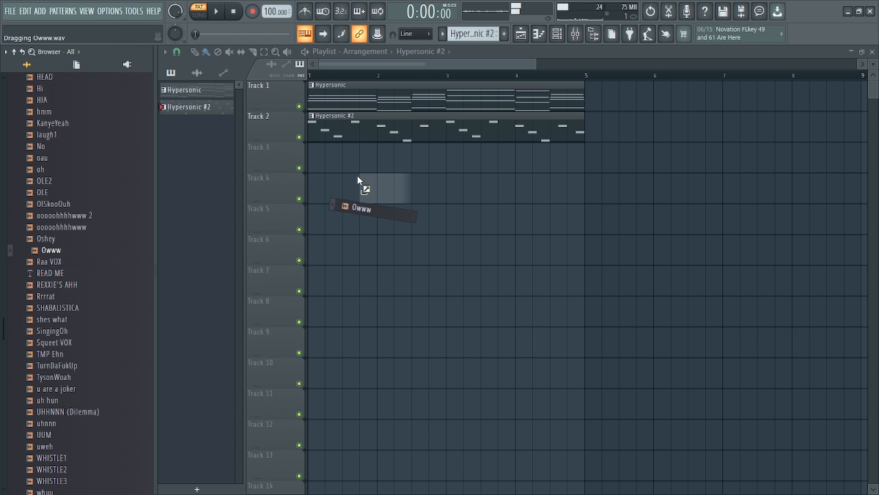
pyautogui.moveTo(358, 178); pyautogui.dragTo(376, 181)
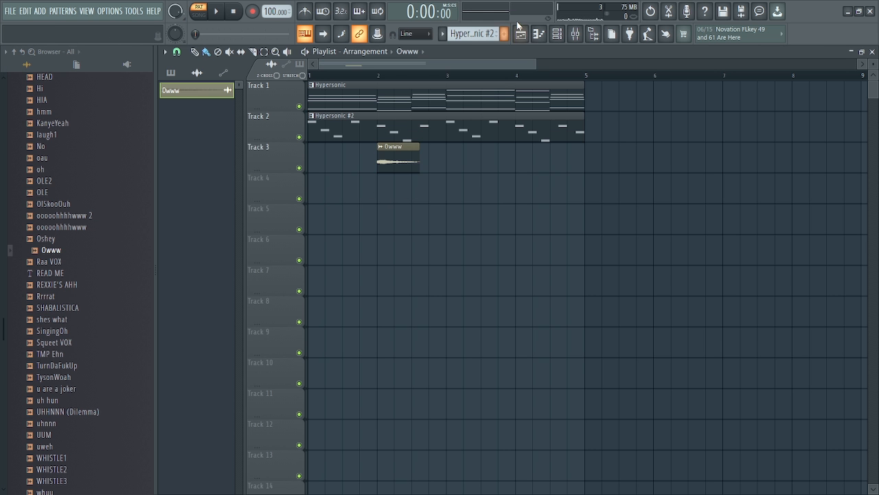
# Check the Owww clip's channel settings, switch playback to song mode and play the arrangement.
pyautogui.moveTo(535, 62); pyautogui.dragTo(413, 63)
pyautogui.doubleClick(494, 156)
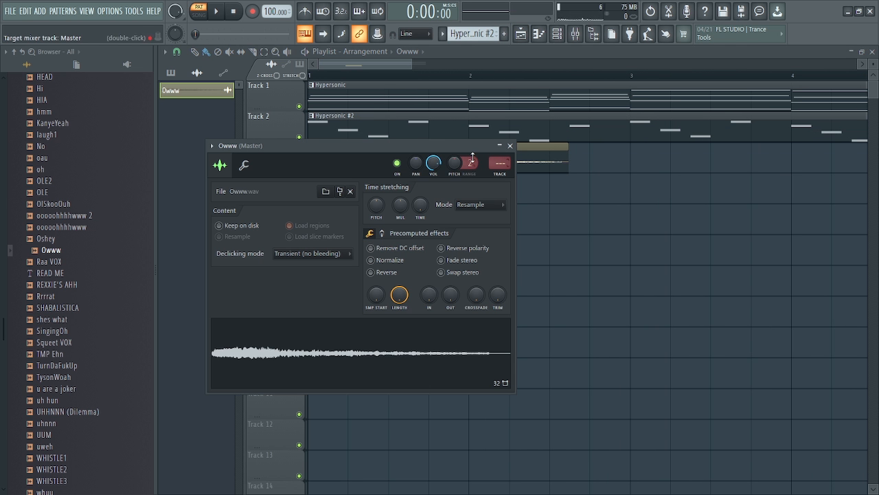
pyautogui.click(510, 145)
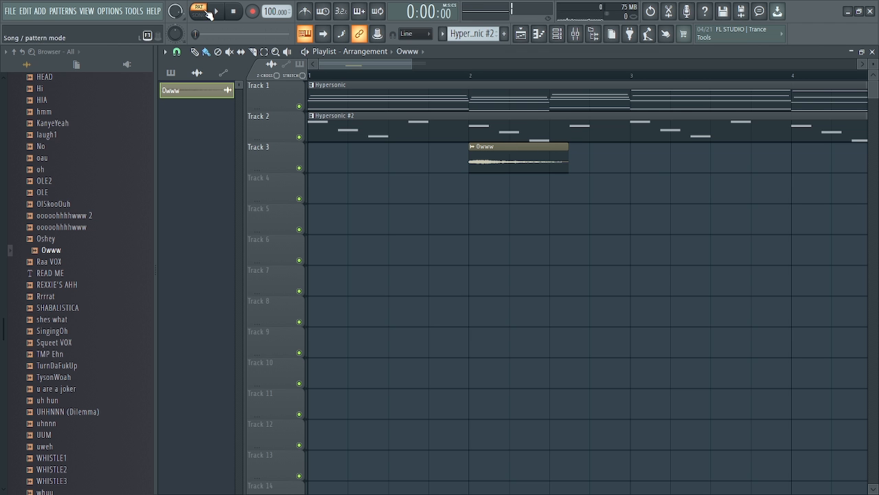
pyautogui.press('space')
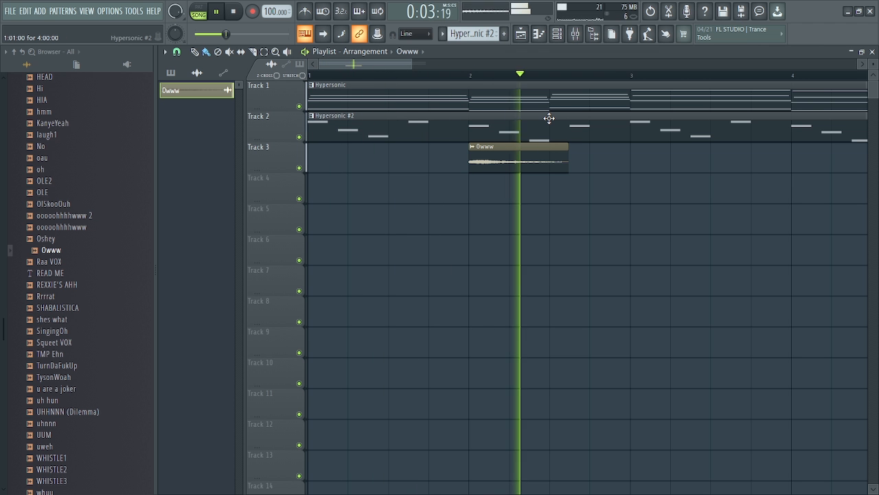
pyautogui.press('space')
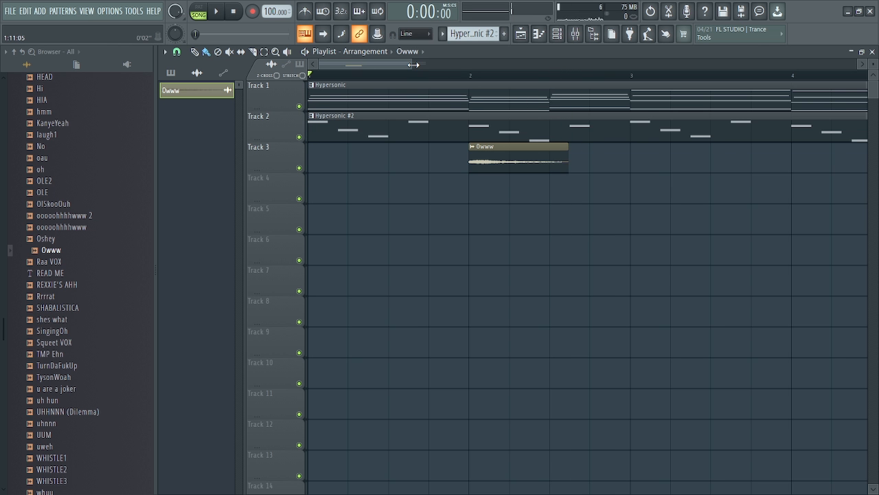
pyautogui.press('space')
pyautogui.moveTo(412, 65); pyautogui.dragTo(444, 64)
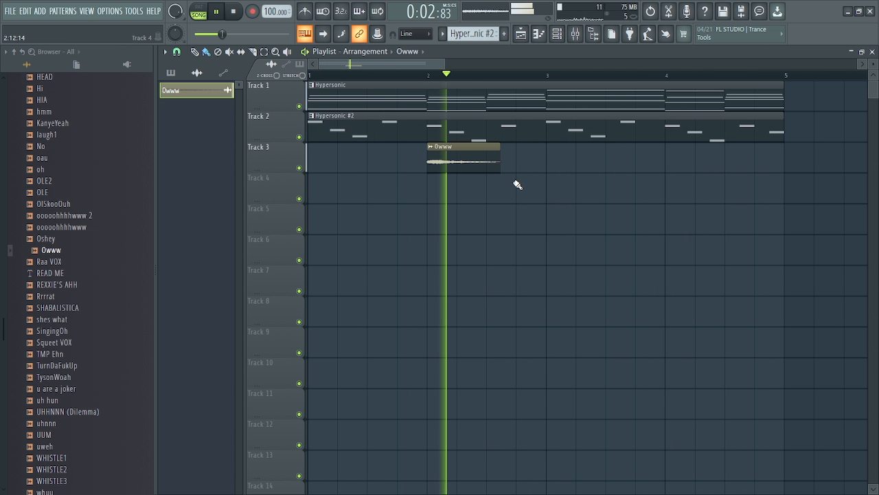
pyautogui.press('space')
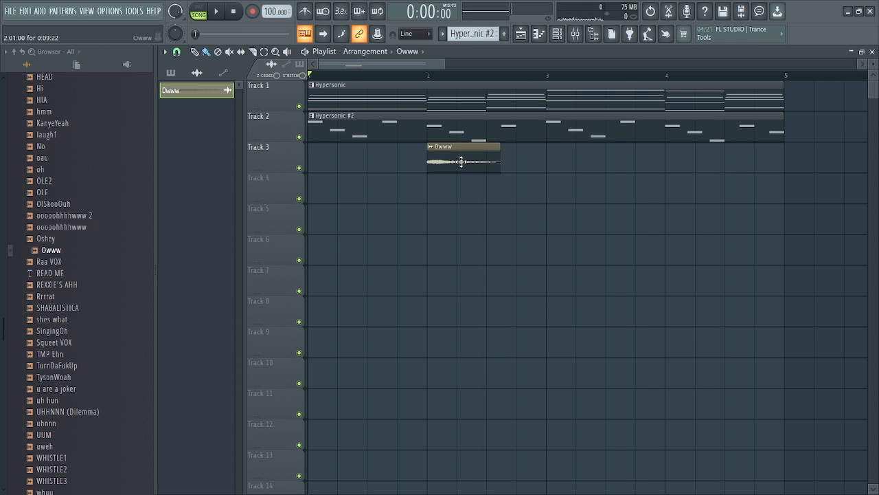
# Place the UHHNNN (Dilemma) sample on Track 3 at bar 4 with its channel volume lowered, and play the arrangement.
pyautogui.moveTo(68, 412); pyautogui.dragTo(496, 193)
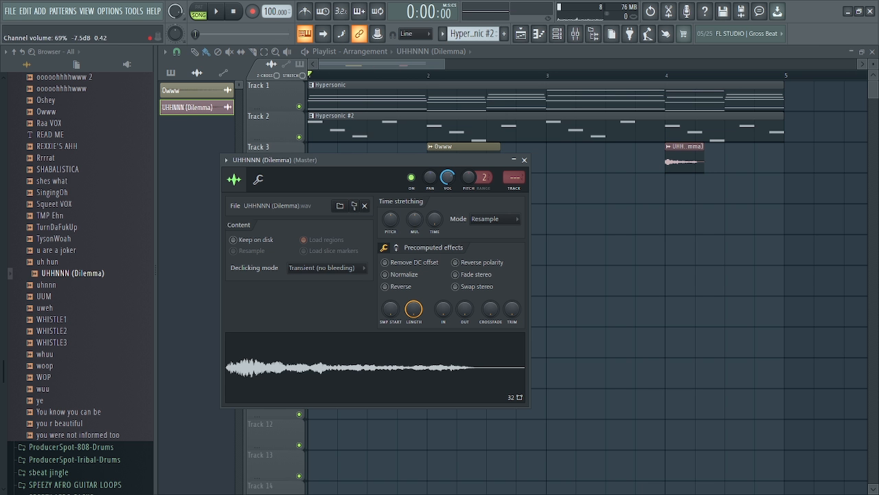
pyautogui.click(525, 161)
pyautogui.press('space')
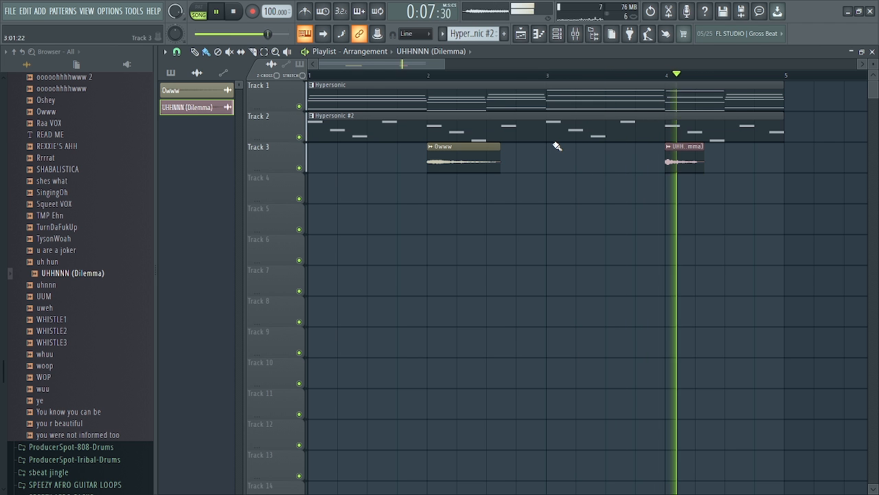
# Add a second UHHNNN (Dilemma) clip on Track 3 at beat 3 of bar 4 and play the arrangement.
pyautogui.press('space')
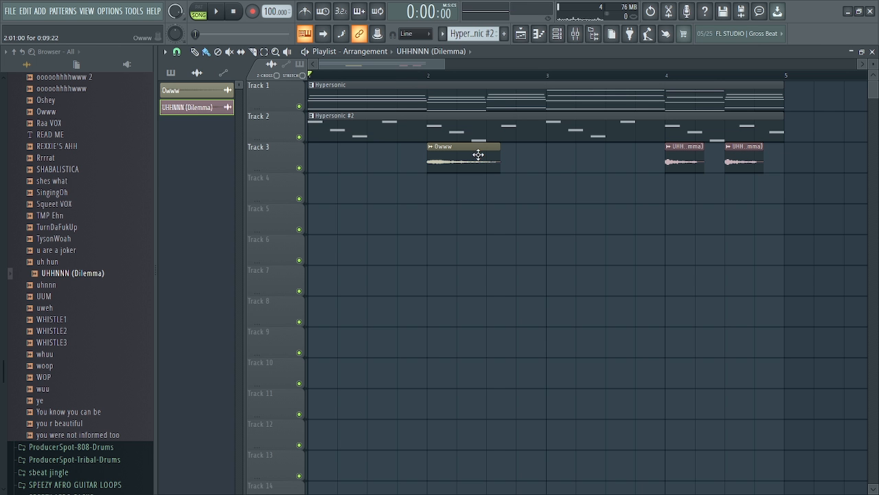
pyautogui.press('space')
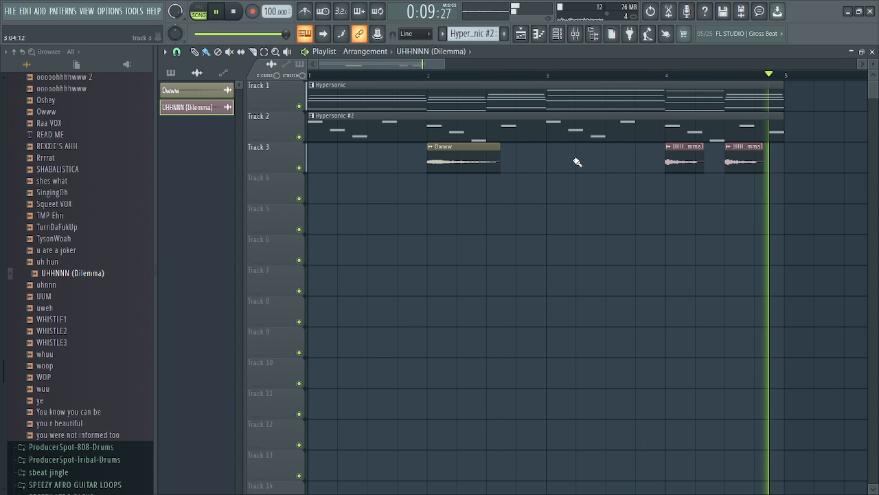
pyautogui.press('space')
pyautogui.doubleClick(742, 156)
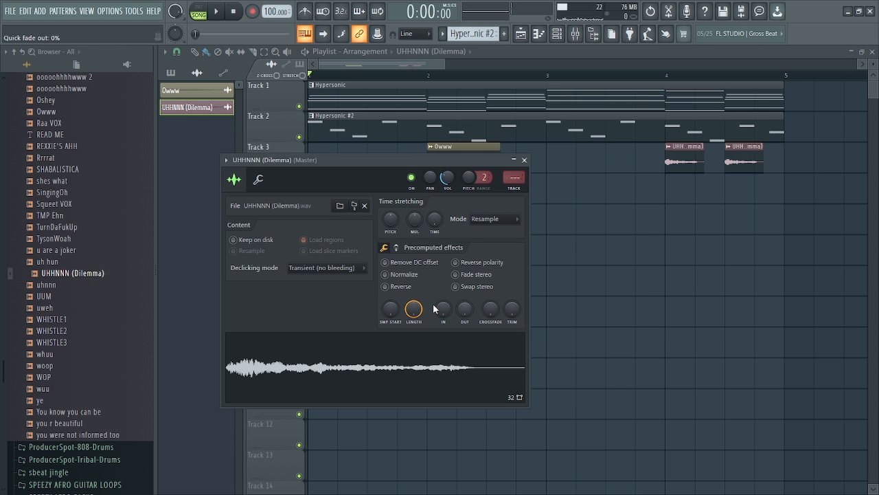
pyautogui.click(386, 286)
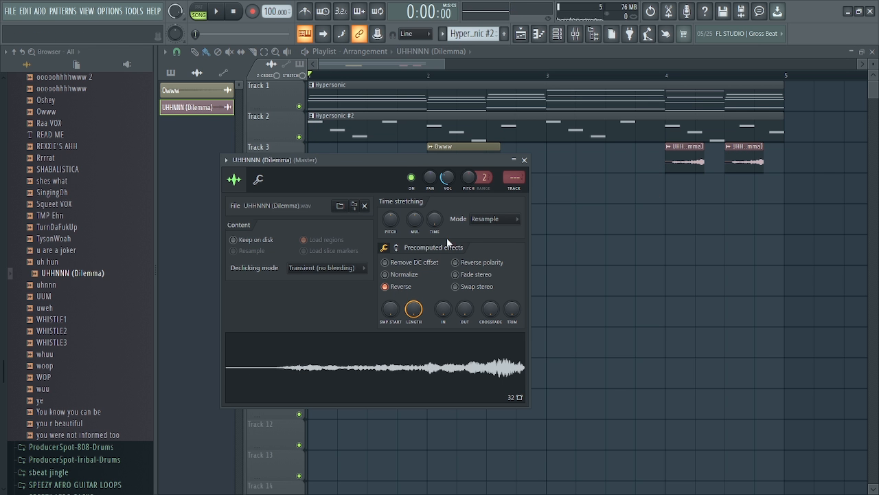
pyautogui.click(386, 286)
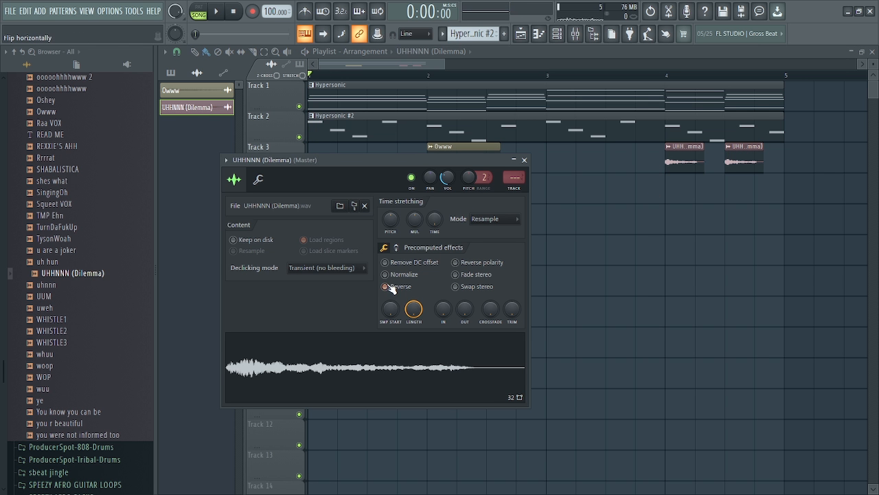
# Make the second UHHNNN (Dilemma) clip in bar 4 unique.
pyautogui.rightClick(727, 147)
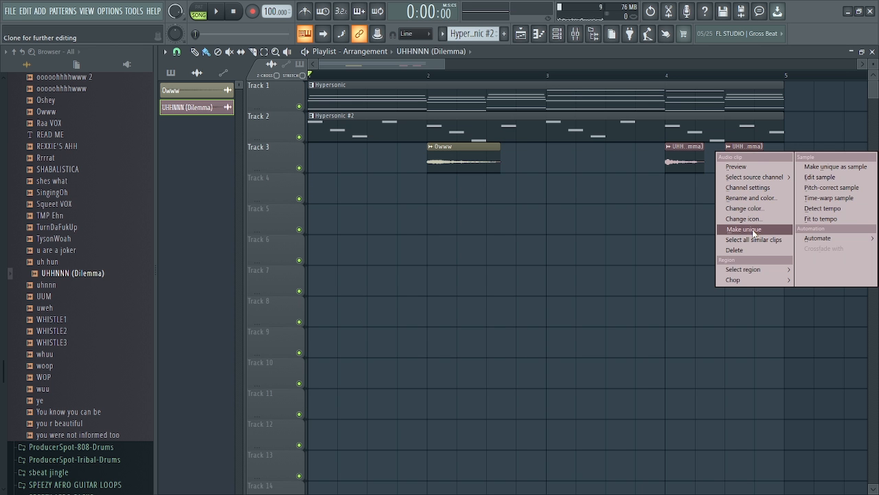
pyautogui.click(753, 233)
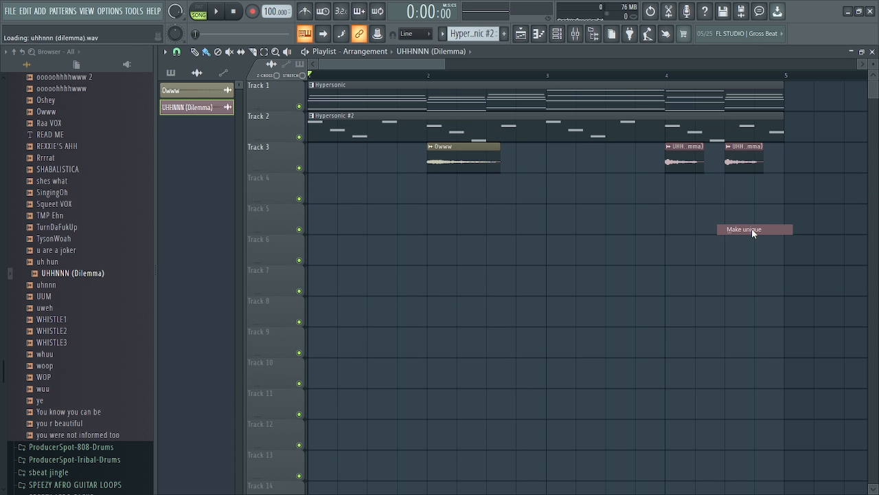
# Reverse the UHHNNN (Dilemma) #2 sample used by the second clip in bar 4.
pyautogui.doubleClick(741, 161)
pyautogui.click(399, 301)
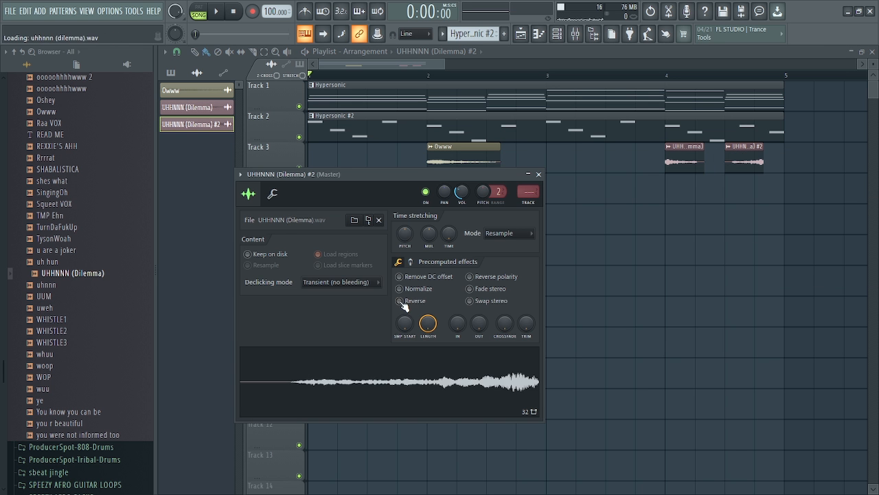
pyautogui.click(539, 174)
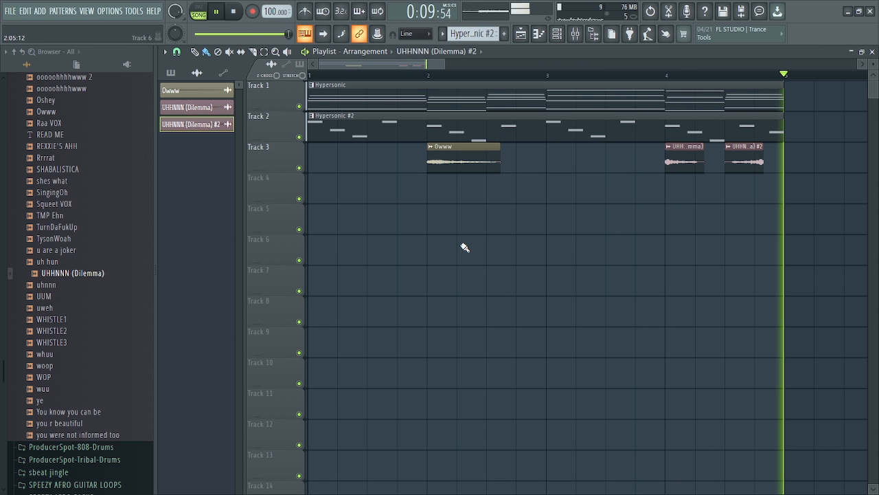
# Delete the UHHNNN (Dilemma) #2 clip from Track 3 in bar 4 and stop playback.
pyautogui.rightClick(726, 160)
pyautogui.press('space')
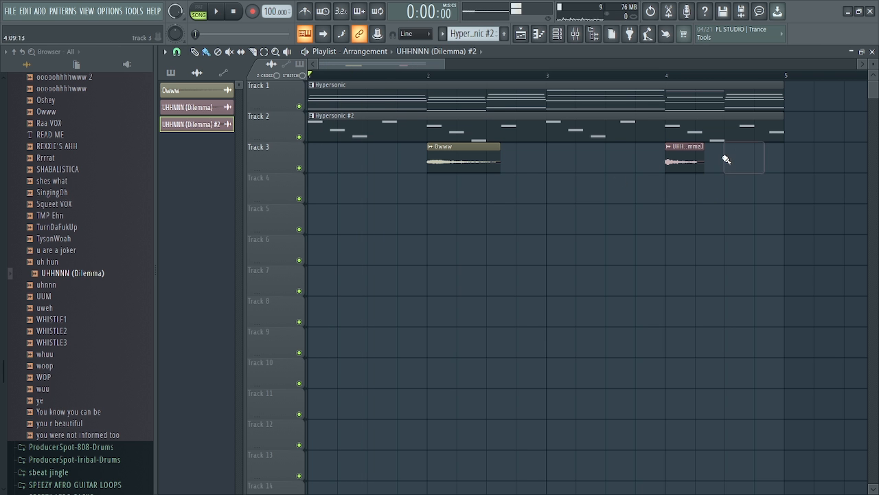
# Load the you r beautiful sample into the project as an audio clip and play the arrangement.
pyautogui.moveTo(62, 423); pyautogui.dragTo(572, 201)
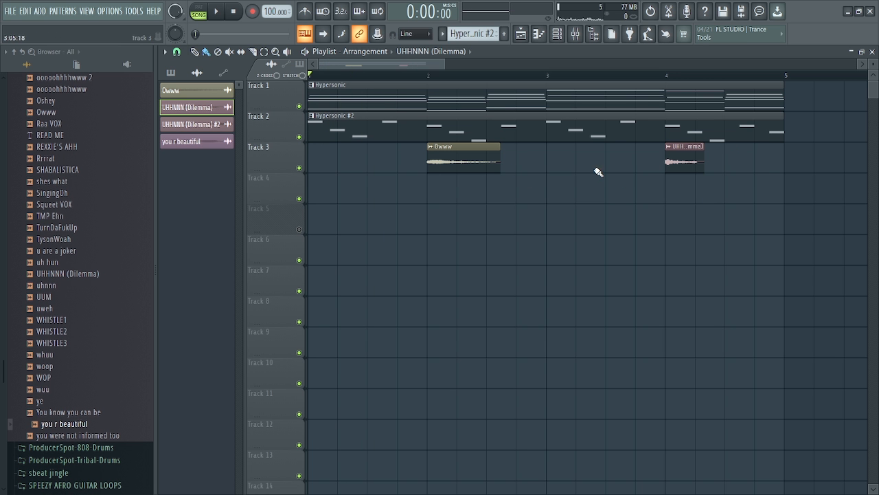
pyautogui.press('space')
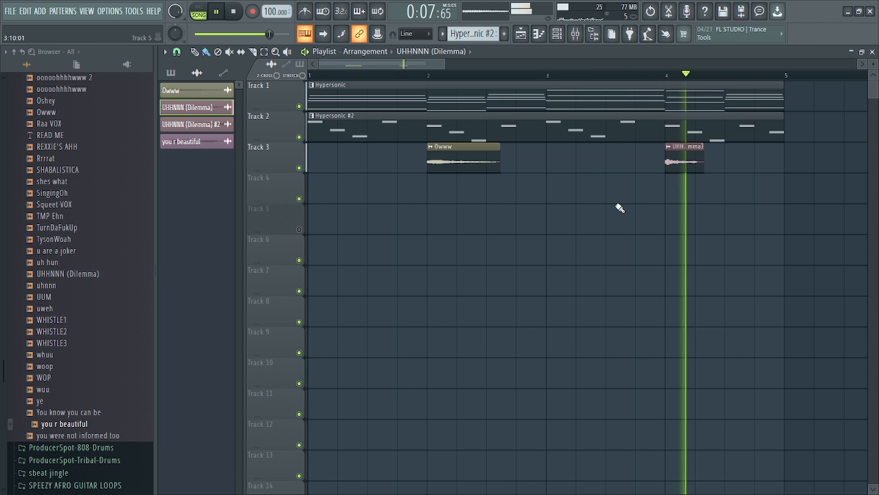
pyautogui.press('space')
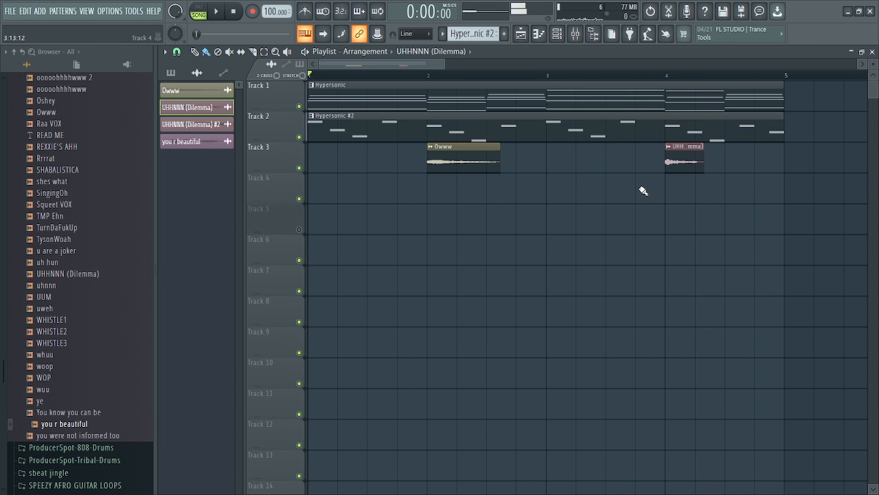
# Show all channels in the channel rack and route them to consecutive mixer tracks starting at Insert 1.
pyautogui.doubleClick(395, 125)
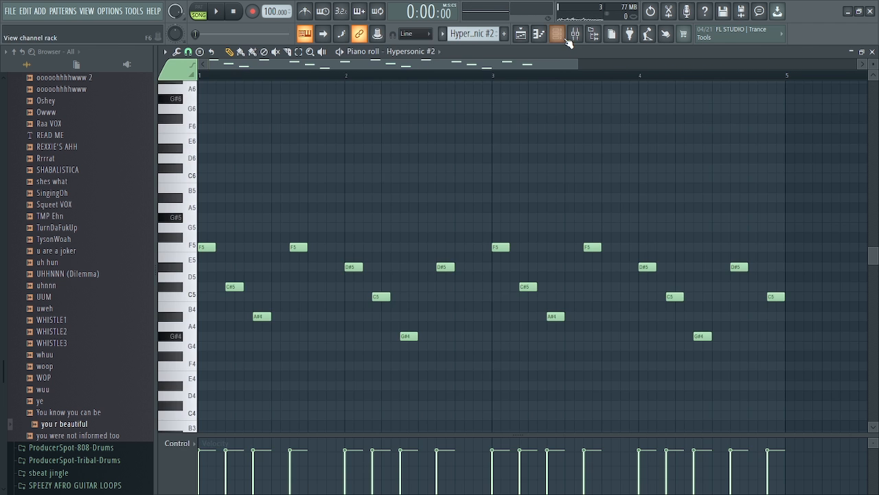
pyautogui.click(562, 34)
pyautogui.click(188, 161)
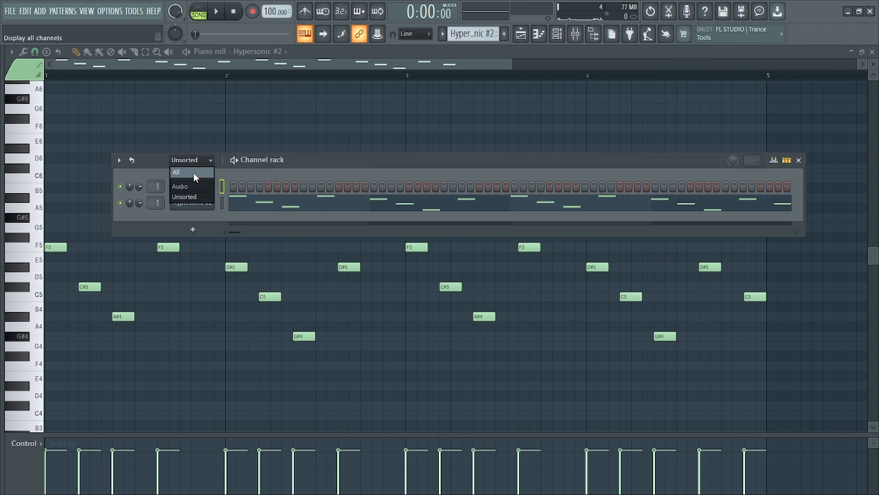
pyautogui.click(193, 171)
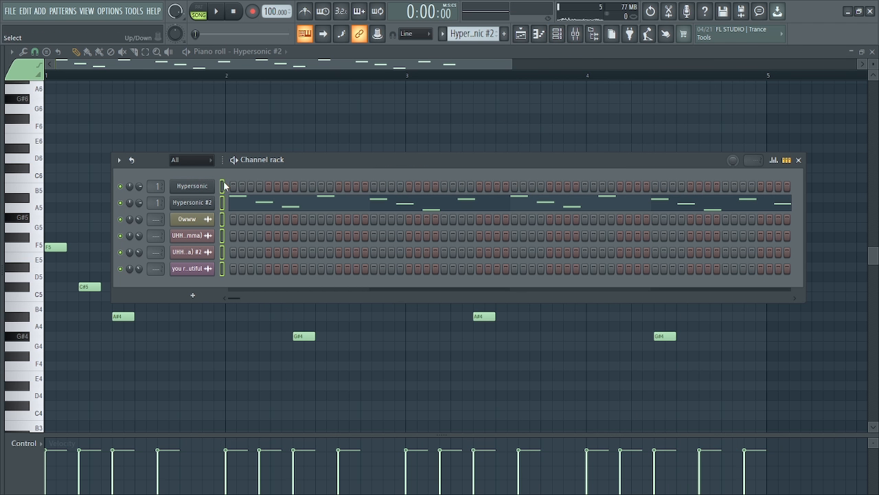
pyautogui.click(575, 34)
pyautogui.rightClick(86, 171)
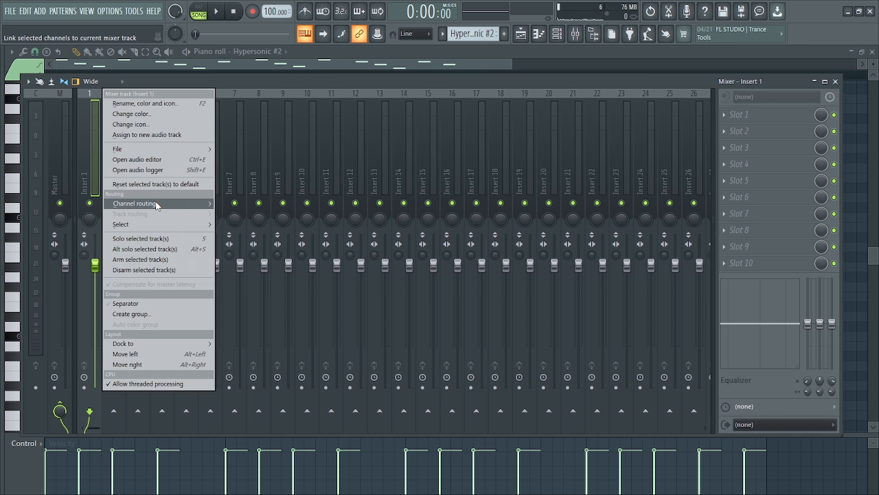
pyautogui.moveTo(157, 205)
pyautogui.click(275, 213)
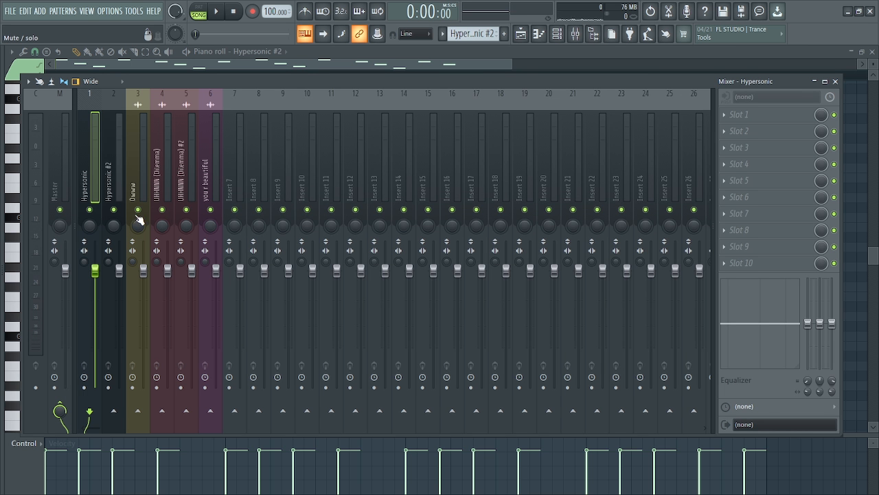
# Solo the Hypersonic #2 mixer track, load Fruity Reeverb 2 in effect slot 1 and listen to it during playback.
pyautogui.rightClick(113, 210)
pyautogui.click(739, 115)
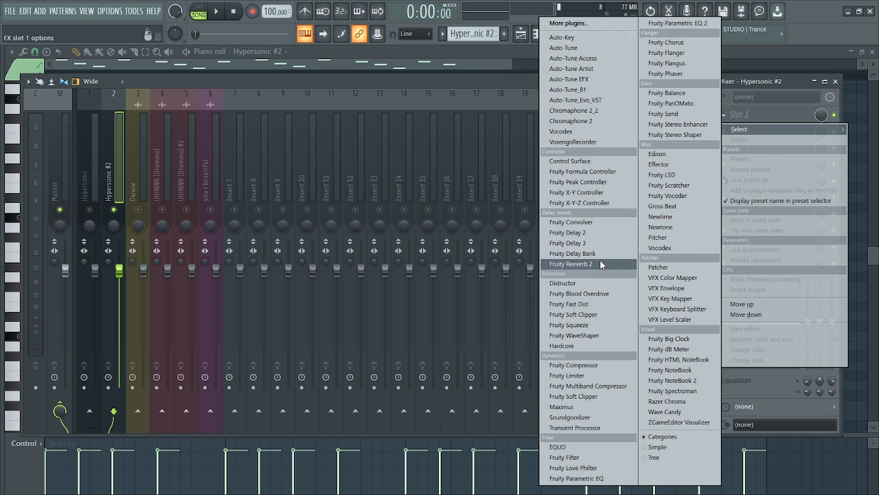
pyautogui.click(570, 264)
pyautogui.press('space')
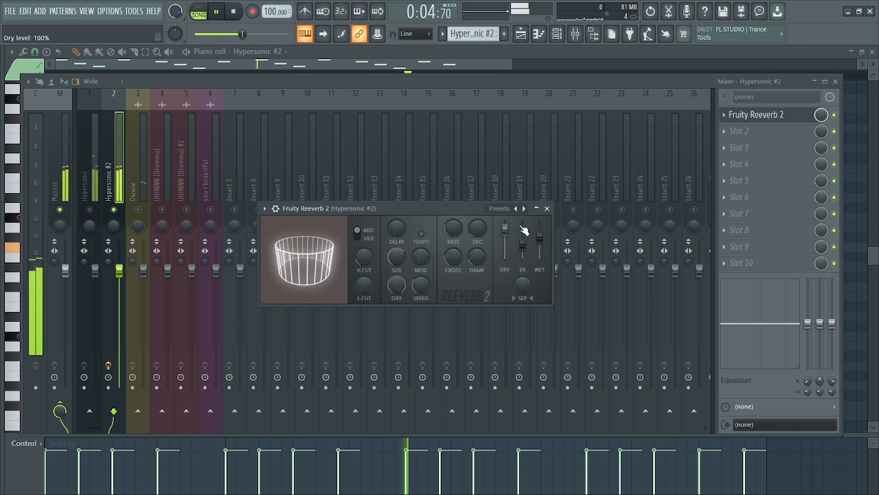
pyautogui.click(546, 208)
pyautogui.press('space')
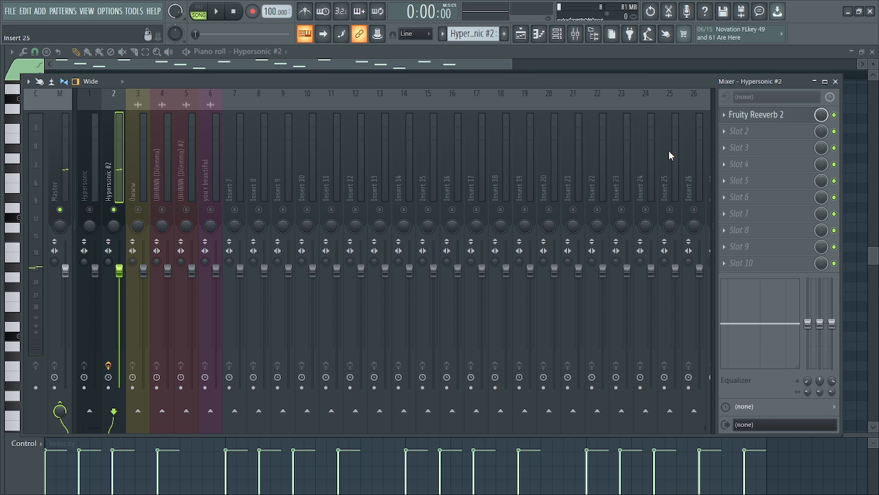
# Load Fruity Delay 3 in effect slot 3 of Hypersonic #2, reducing its stereo spread and adjusting its output wet level.
pyautogui.click(726, 152)
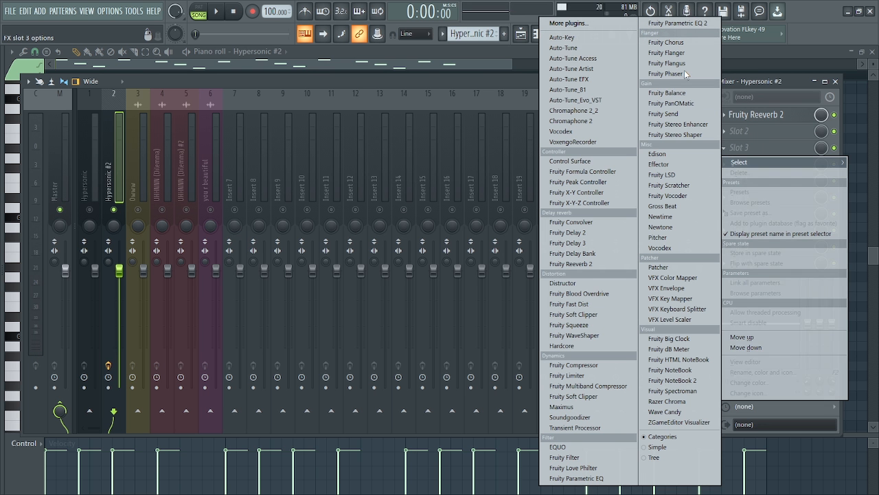
pyautogui.click(570, 245)
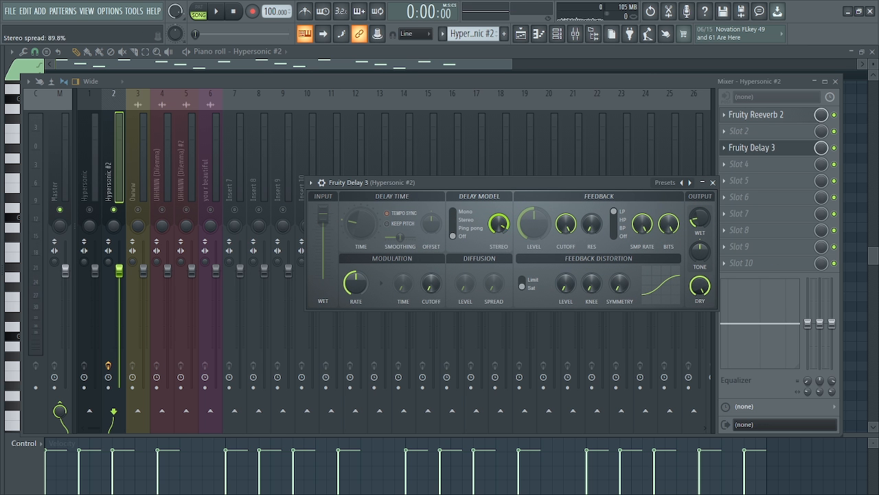
pyautogui.press('space')
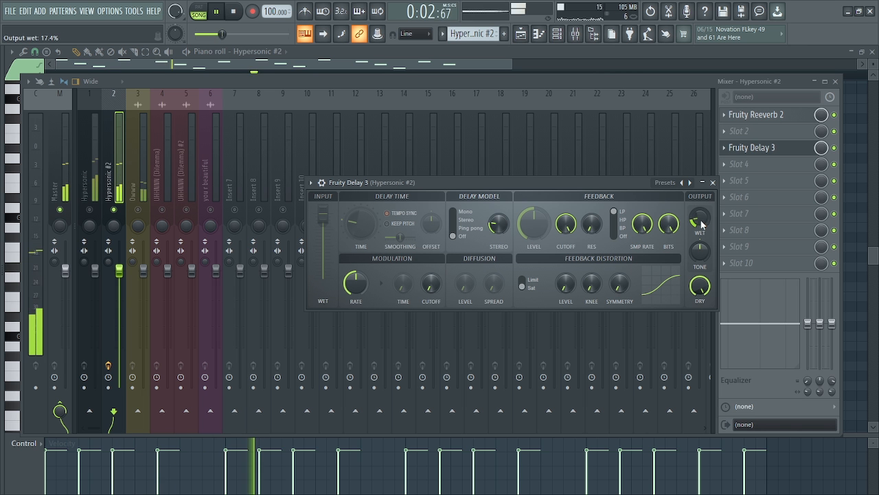
pyautogui.moveTo(701, 224); pyautogui.dragTo(700, 221)
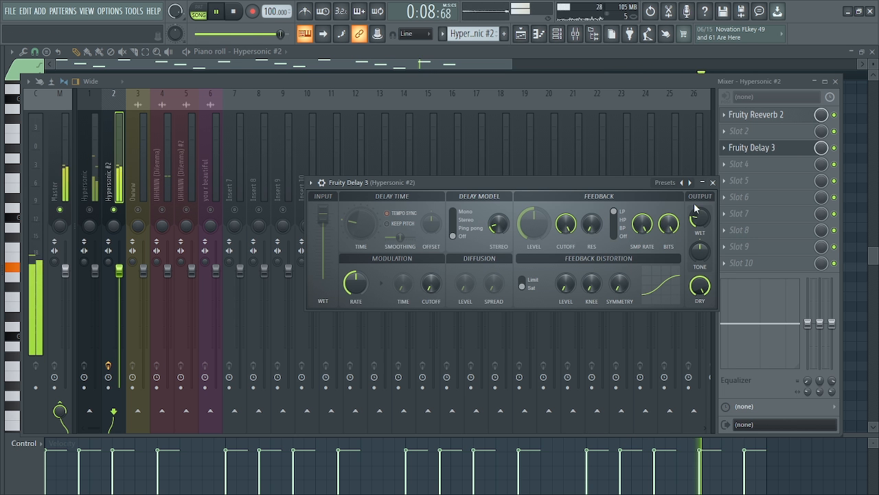
pyautogui.click(712, 183)
pyautogui.press('space')
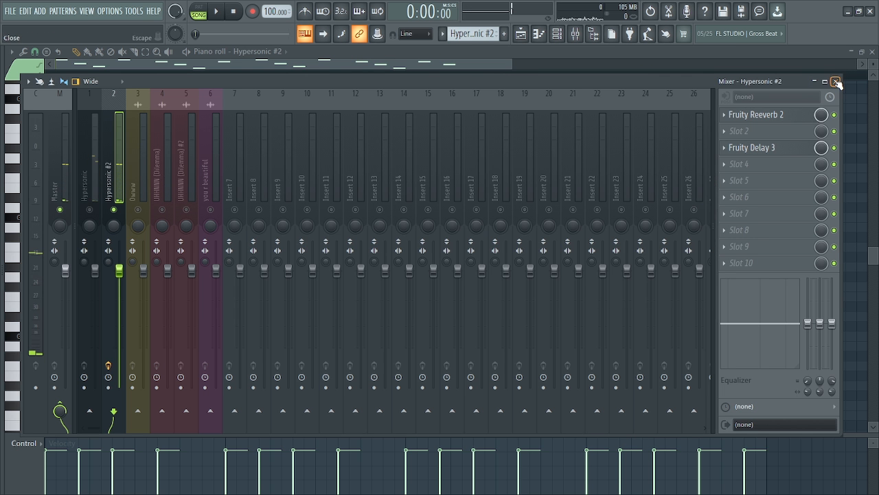
pyautogui.click(836, 82)
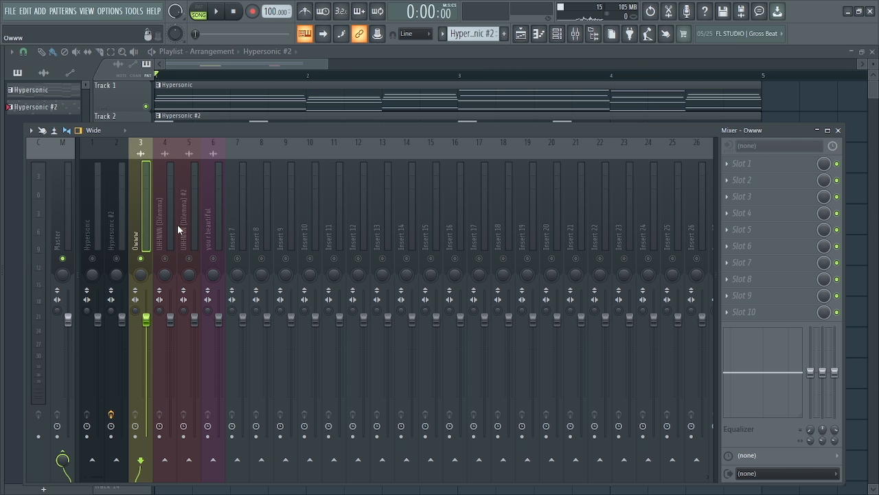
# Set the playback position to bar 2 and load Fruity Parametric EQ 2 with the 20Hz + 18kHz cut preset on the Owww mixer track.
pyautogui.moveTo(315, 130); pyautogui.dragTo(366, 208)
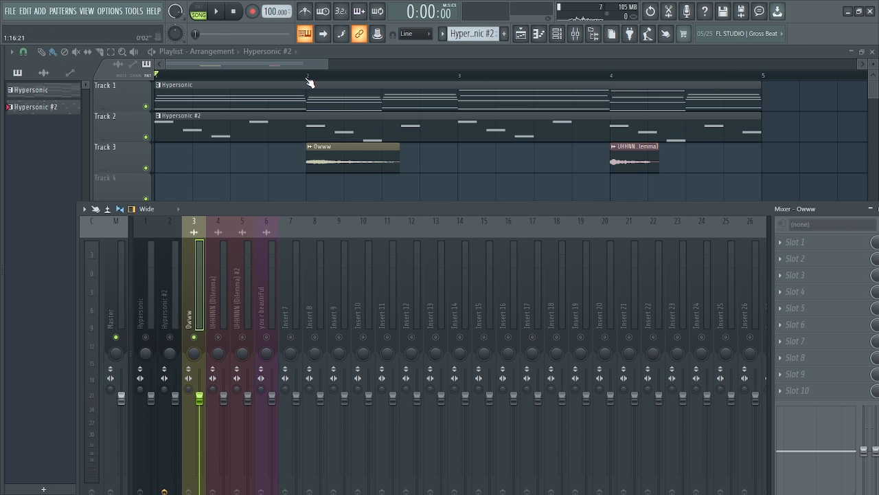
pyautogui.moveTo(436, 211); pyautogui.dragTo(392, 134)
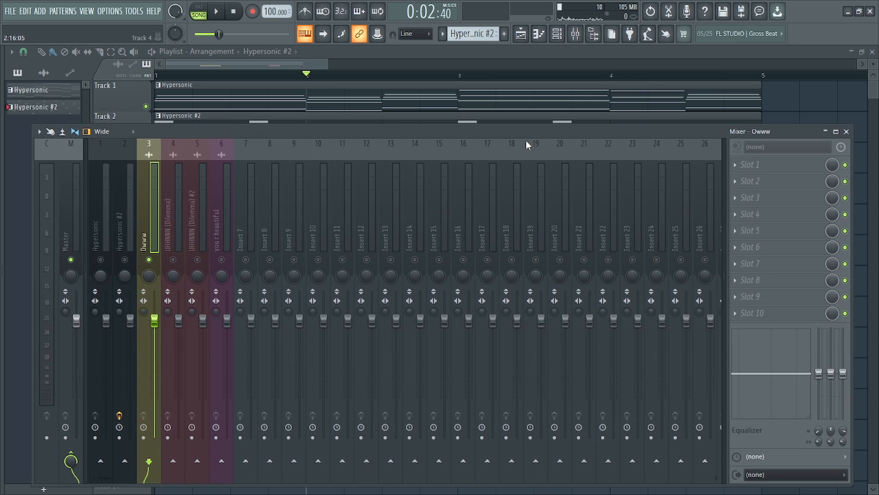
pyautogui.click(736, 167)
pyautogui.click(585, 129)
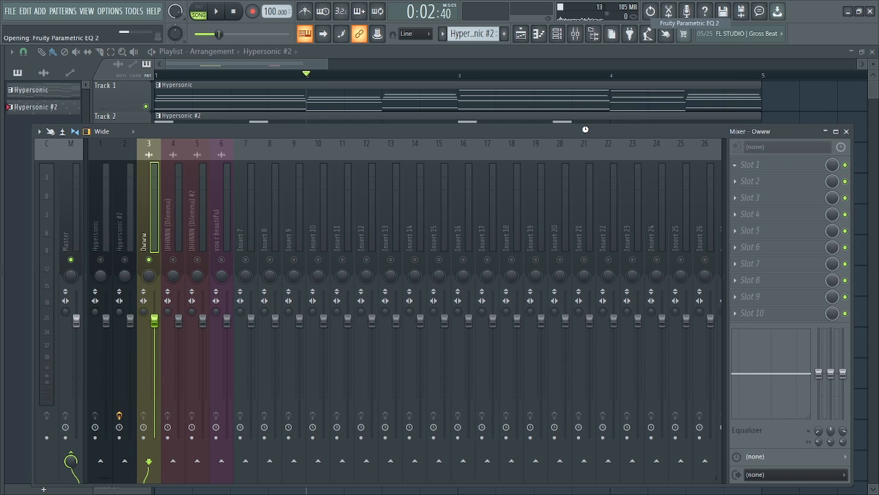
pyautogui.click(298, 103)
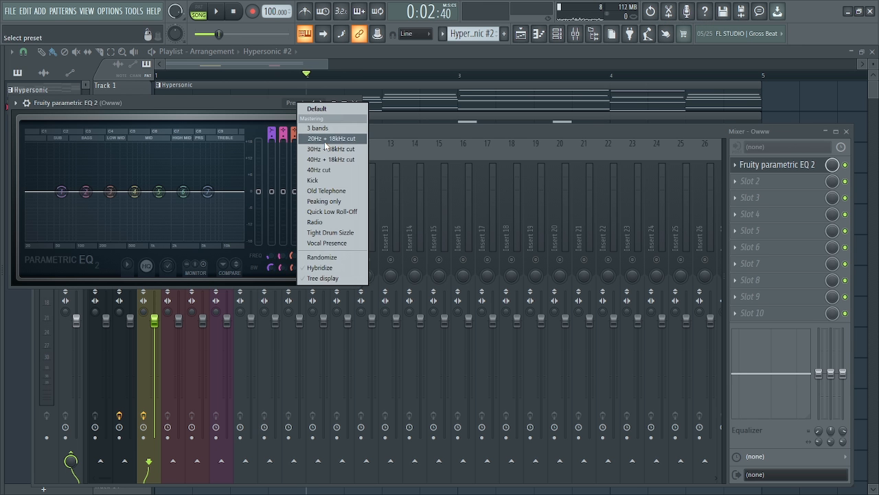
pyautogui.click(327, 140)
pyautogui.press('space')
pyautogui.moveTo(187, 103); pyautogui.dragTo(242, 116)
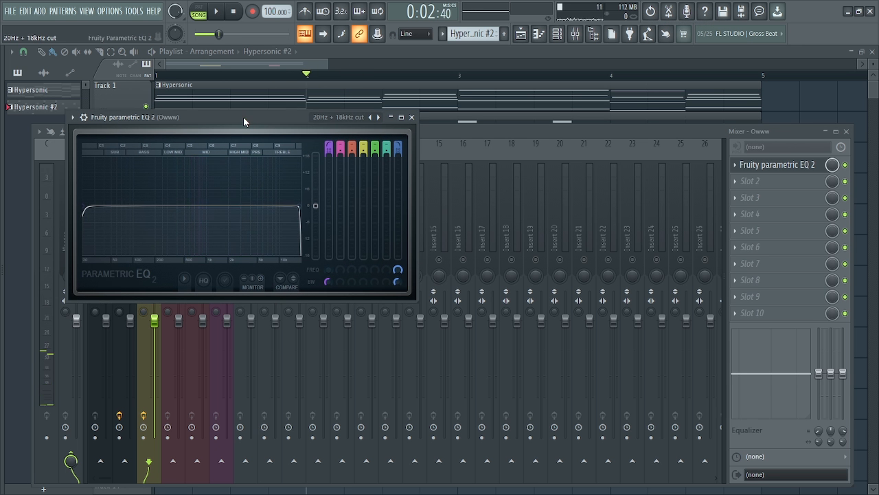
# Narrow the Owww EQ during playback by raising the band 1 high pass and lowering the band 7 low pass to about 2505 Hz.
pyautogui.moveTo(90, 226); pyautogui.dragTo(144, 206)
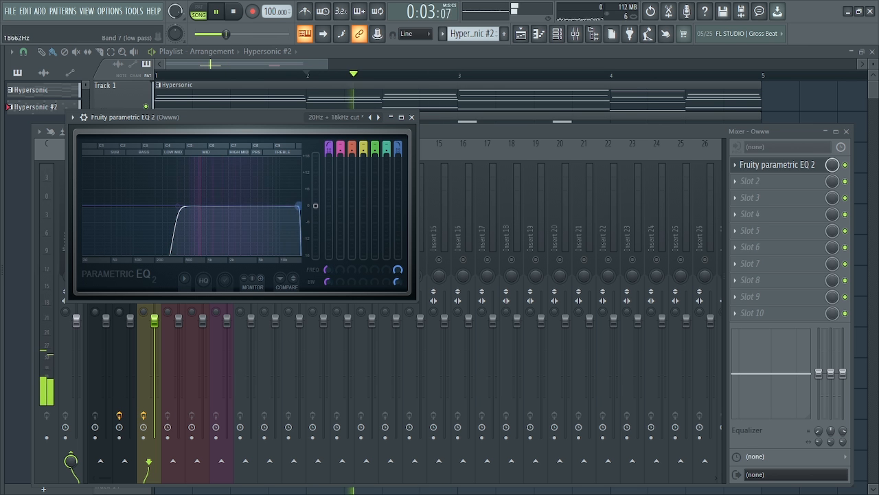
pyautogui.moveTo(298, 206); pyautogui.dragTo(250, 206)
pyautogui.press('space')
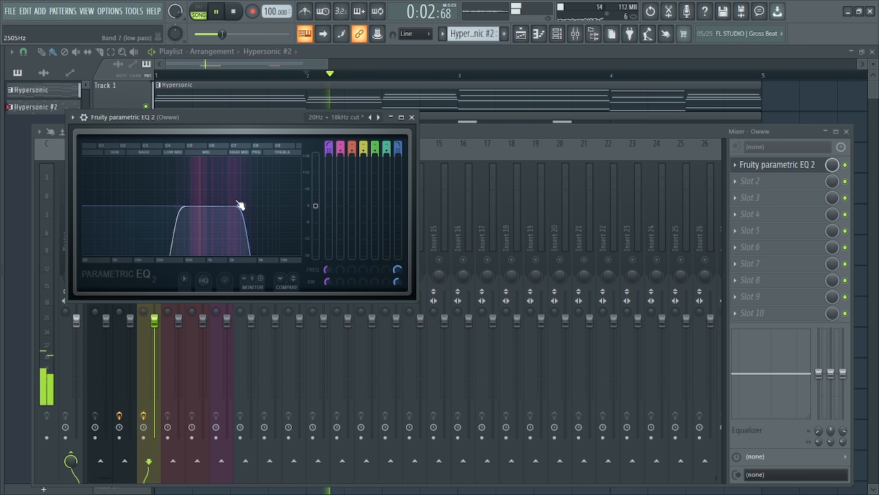
pyautogui.moveTo(217, 116); pyautogui.dragTo(260, 142)
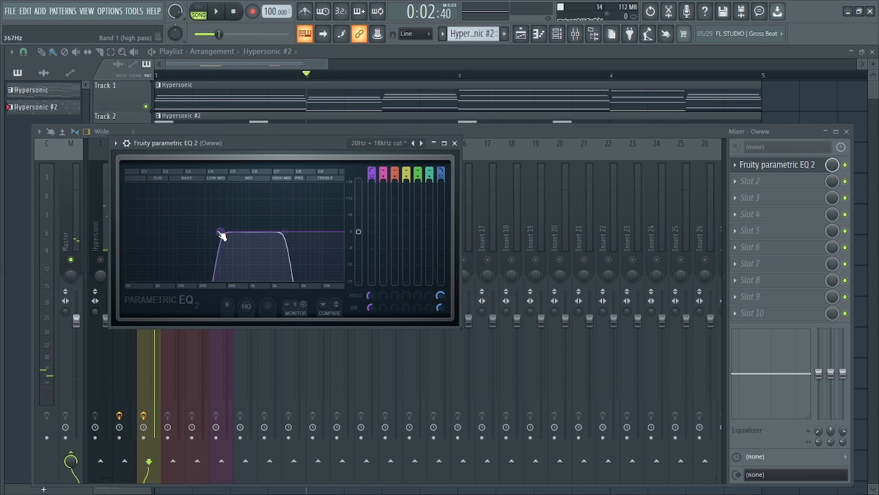
pyautogui.press('space')
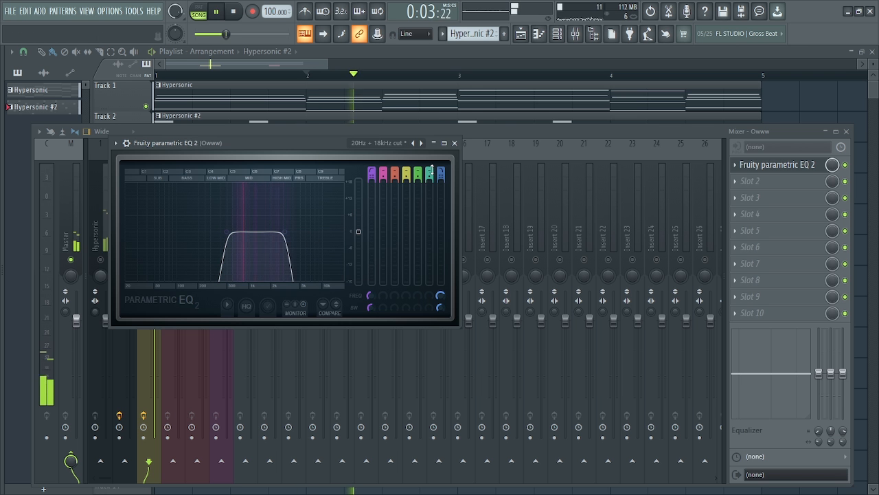
pyautogui.click(457, 144)
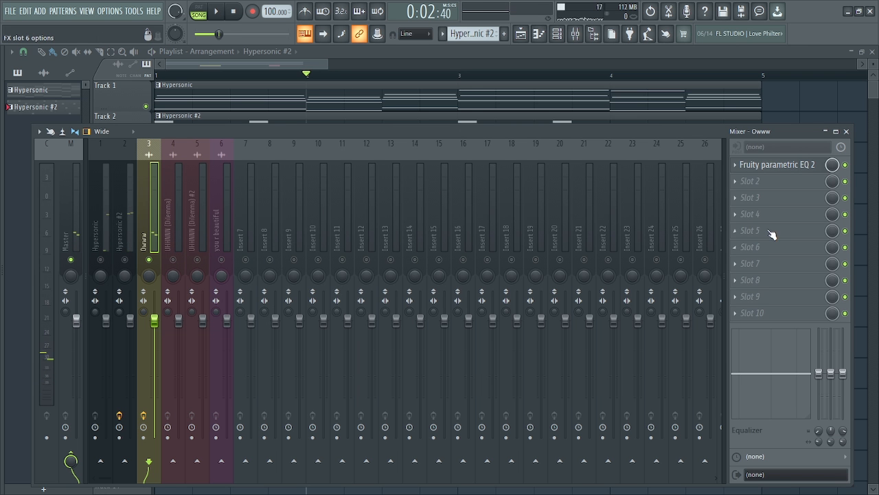
# Load Fruity Reeverb 2 in effect slot 3 of the Owww mixer track and raise its wet level, checking it during playback.
pyautogui.click(742, 204)
pyautogui.click(716, 198)
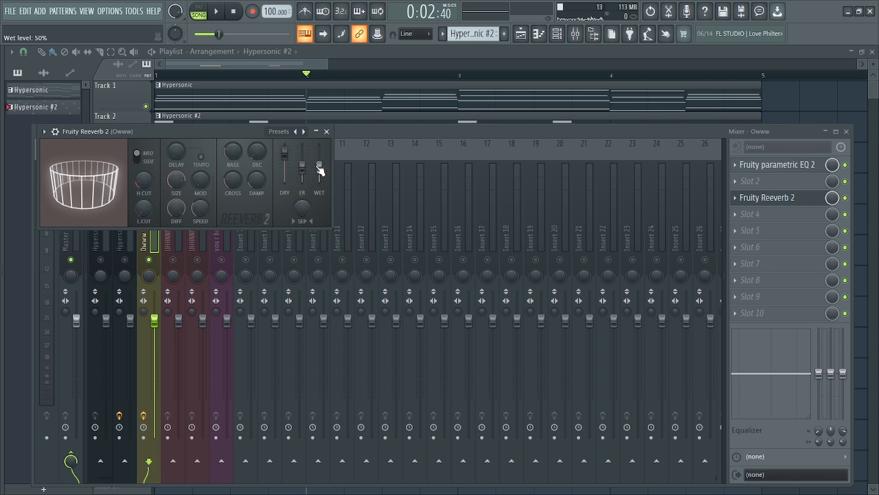
pyautogui.press('space')
pyautogui.moveTo(204, 130); pyautogui.dragTo(393, 211)
pyautogui.press('space')
pyautogui.press('space')
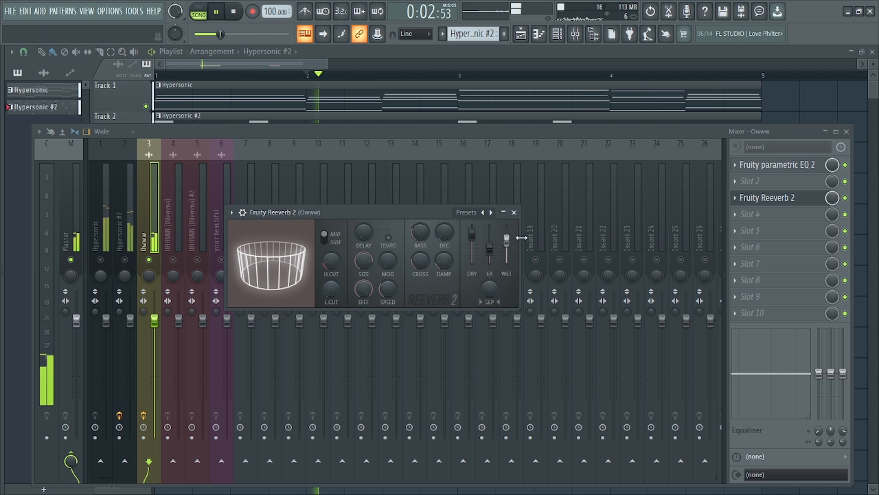
pyautogui.press('space')
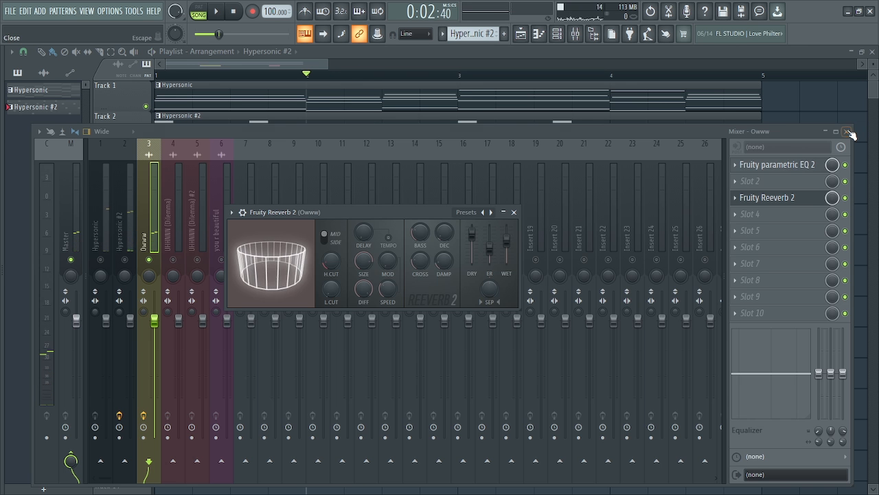
pyautogui.click(850, 132)
# Route the UHHNNN (Dilemma) channel to mixer track 3 and play the arrangement.
pyautogui.doubleClick(627, 161)
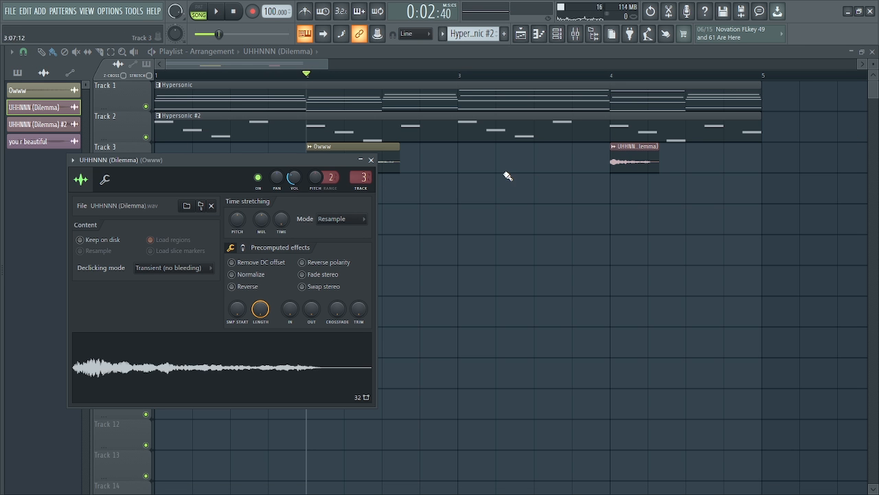
pyautogui.press('space')
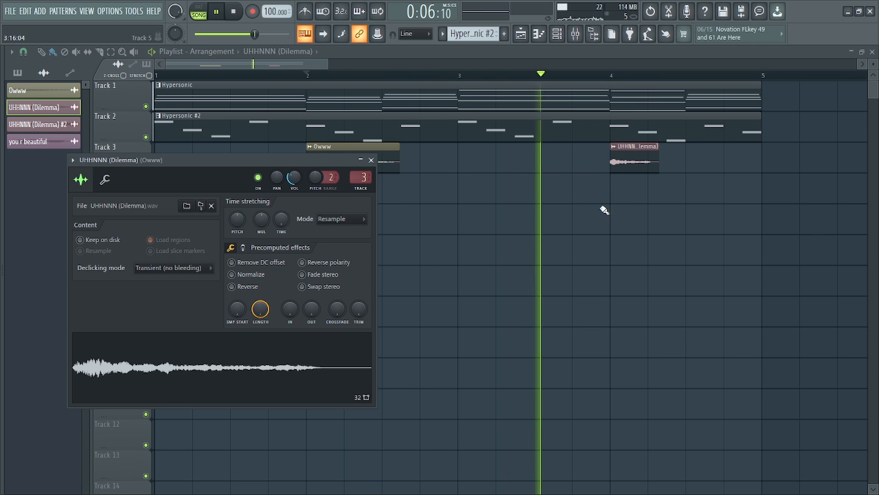
# Close the UHHNNN (Dilemma) channel settings and listen to the arrangement with both vocal samples.
pyautogui.click(372, 161)
pyautogui.press('space')
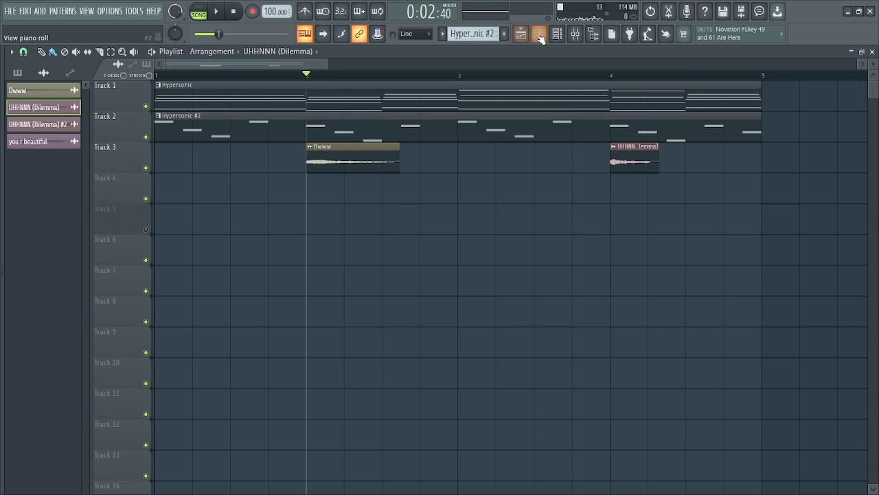
pyautogui.click(577, 35)
pyautogui.press('space')
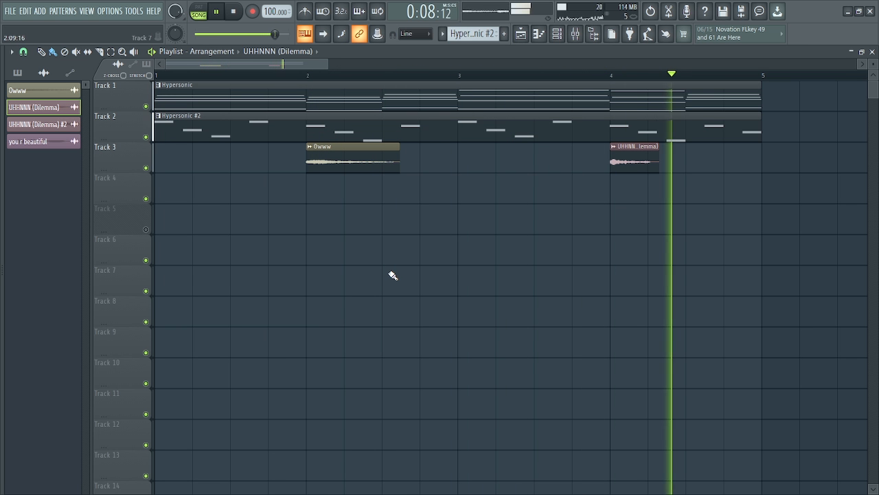
pyautogui.press('space')
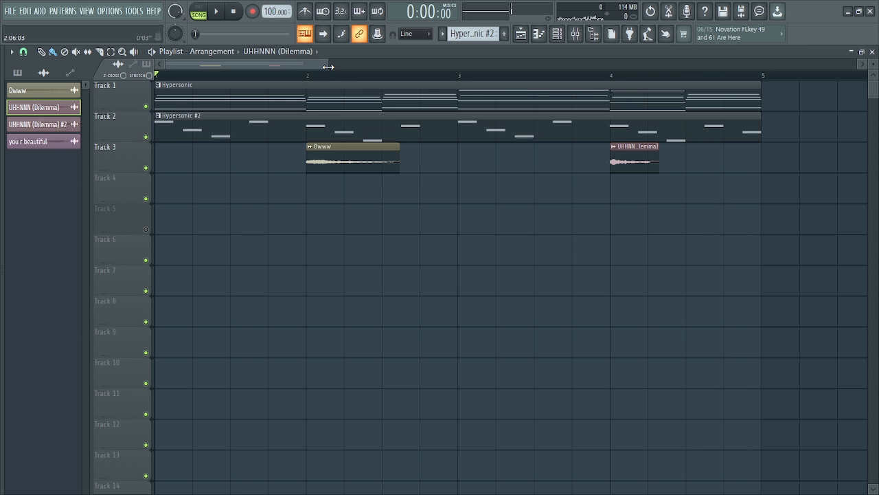
# Widen the browser beside the playlist and collapse its JebVoxPack1 folder.
pyautogui.moveTo(328, 66); pyautogui.dragTo(588, 67)
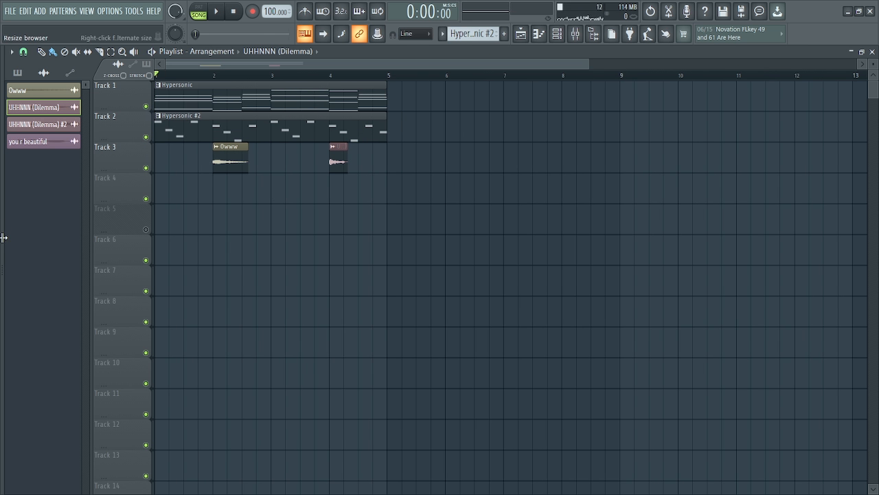
pyautogui.moveTo(3, 237); pyautogui.dragTo(140, 278)
pyautogui.scroll(15, 82, 323)
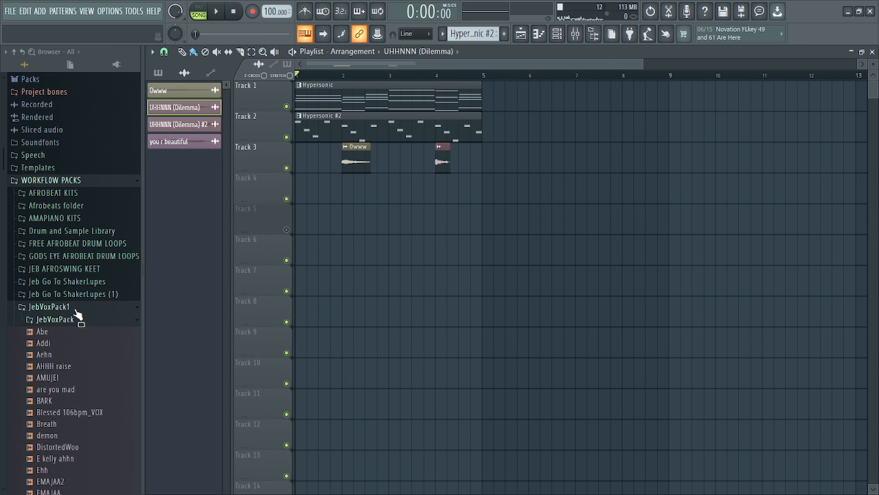
pyautogui.click(110, 307)
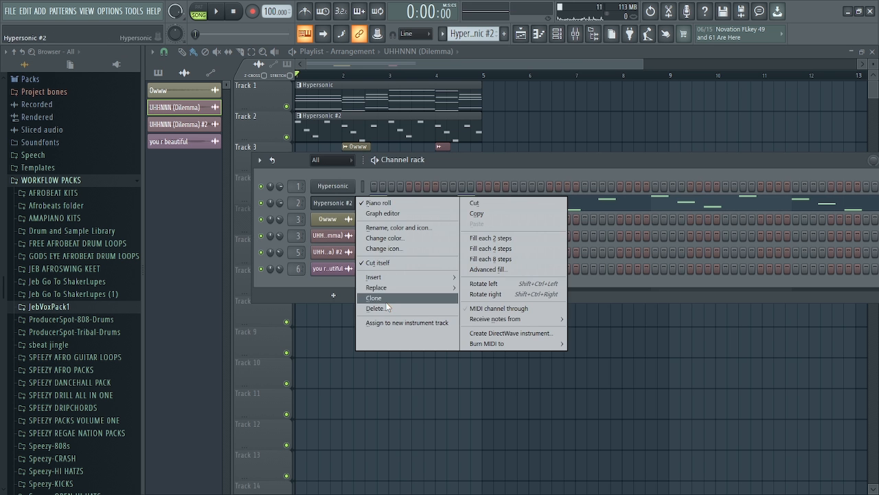
# Clone the Hypersonic #2 channel, close the clone's plugin window and switch to the Hypersonic pattern.
pyautogui.click(386, 300)
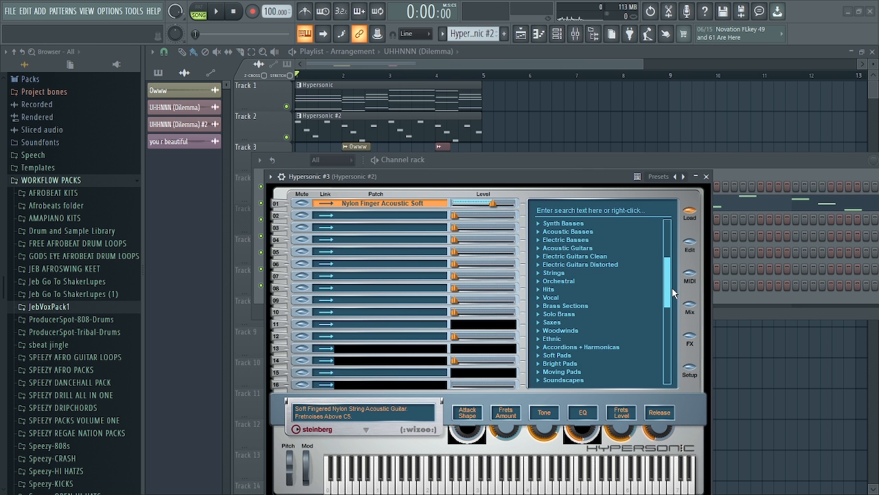
pyautogui.click(711, 179)
pyautogui.click(557, 39)
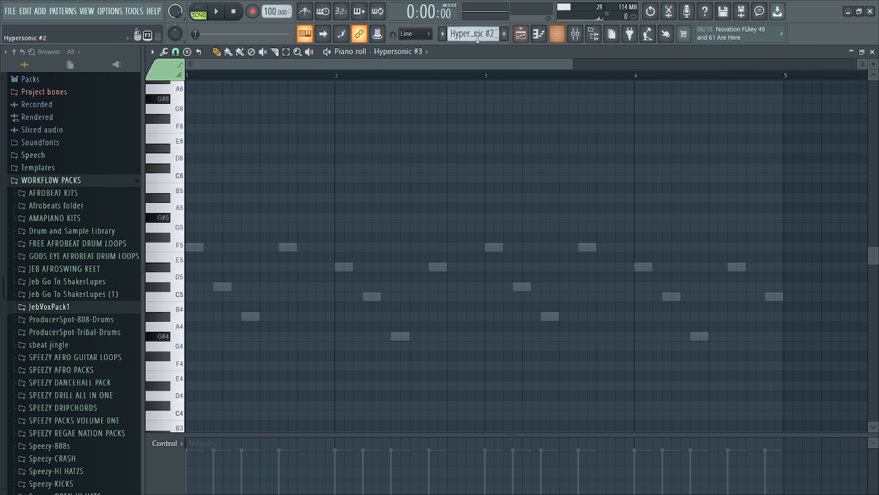
pyautogui.scroll(-1, 478, 35)
pyautogui.scroll(2, 477, 35)
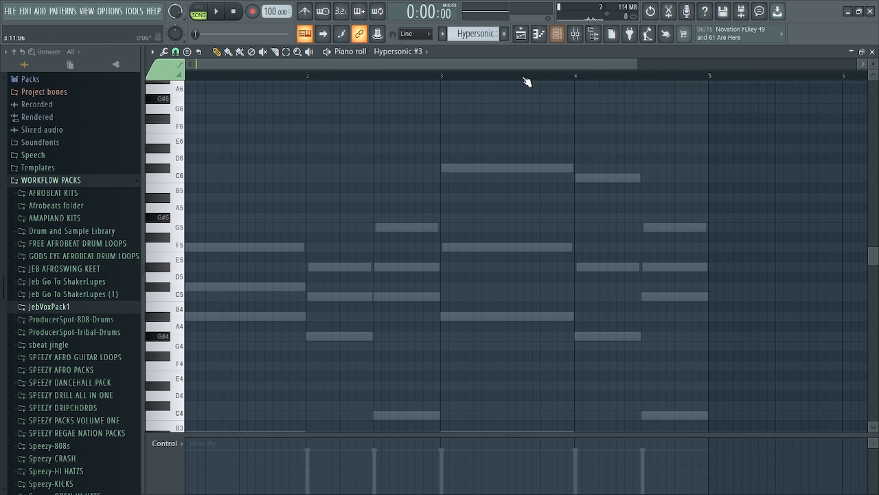
# Place an A#4 note at bar 1 of the Hypersonic #3 piano roll, lengthen it to half a bar and play it back.
pyautogui.moveTo(635, 64); pyautogui.dragTo(461, 66)
pyautogui.scroll(-1, 224, 316)
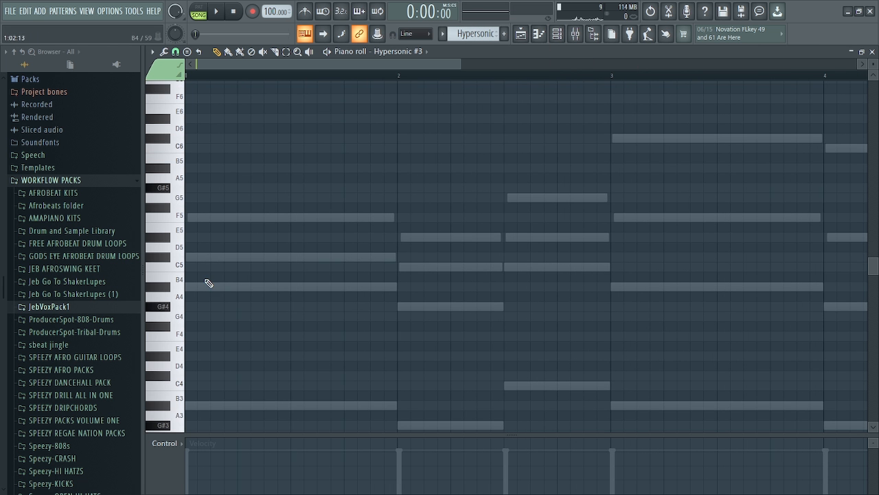
pyautogui.click(186, 285)
pyautogui.press('F7')
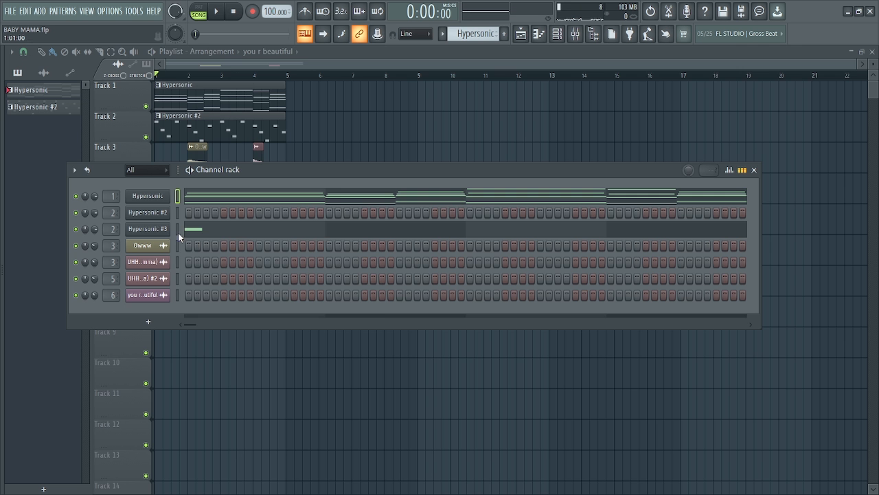
pyautogui.rightClick(158, 231)
pyautogui.click(193, 230)
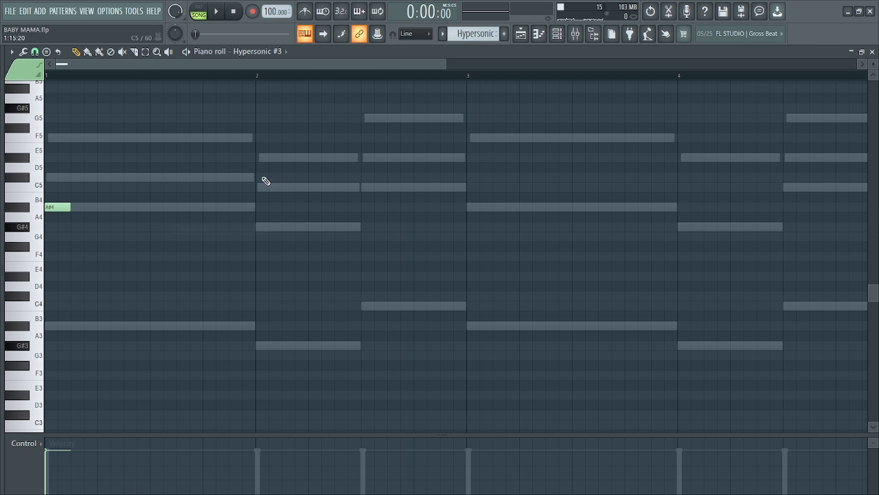
pyautogui.moveTo(447, 65); pyautogui.dragTo(235, 65)
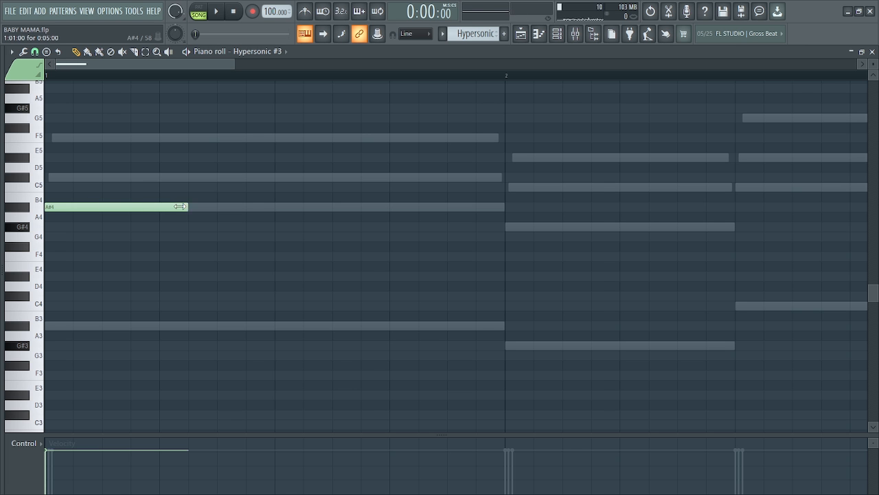
pyautogui.press('space')
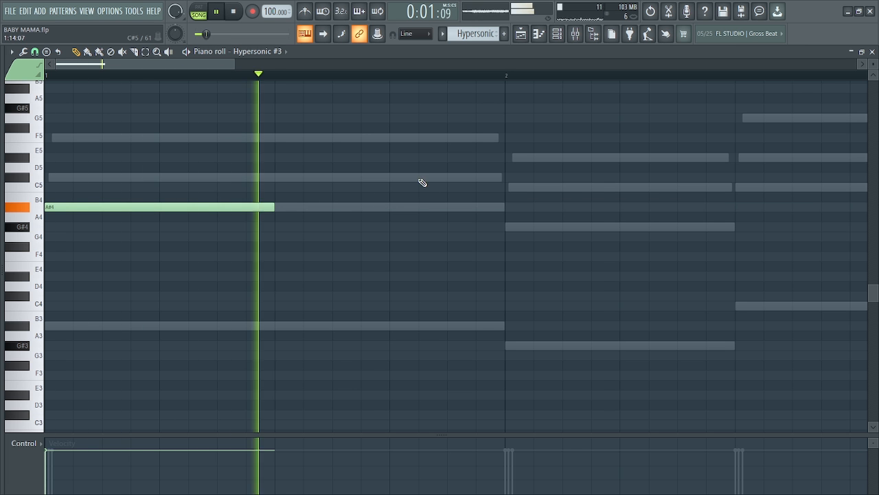
pyautogui.press('space')
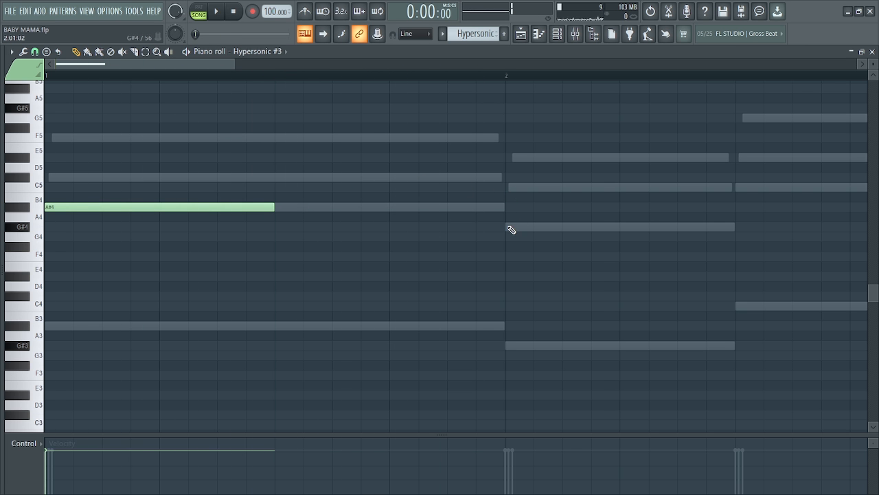
# Add half-bar notes G#4 at bar 2 and C5 halfway through bar 2 of Hypersonic #3, listening during playback.
pyautogui.click(509, 227)
pyautogui.moveTo(248, 66); pyautogui.dragTo(399, 66)
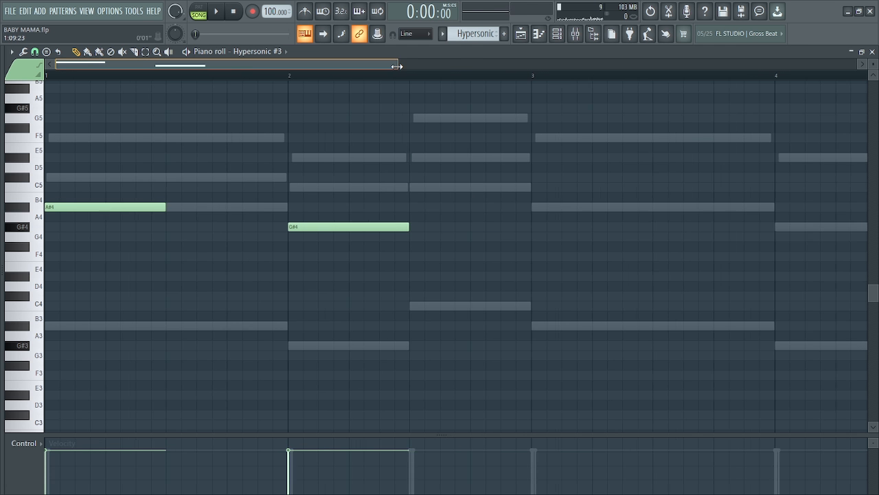
pyautogui.press('space')
pyautogui.click(406, 187)
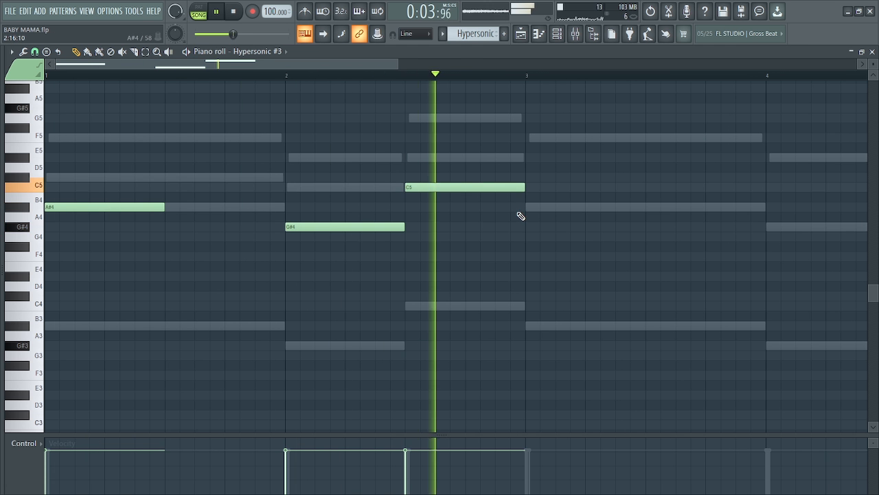
# Shorten the bar 2 G#4 note to six steps, add a six-step C5 at 2:07 and play back the line.
pyautogui.press('space')
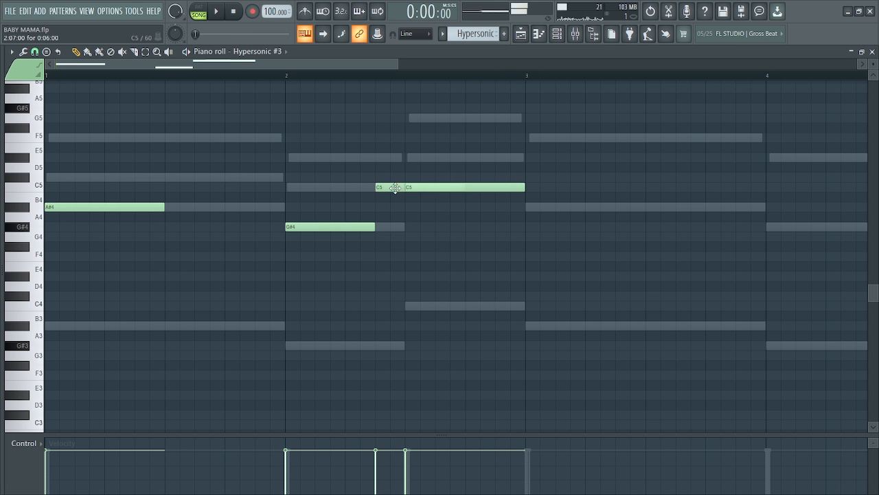
pyautogui.press('space')
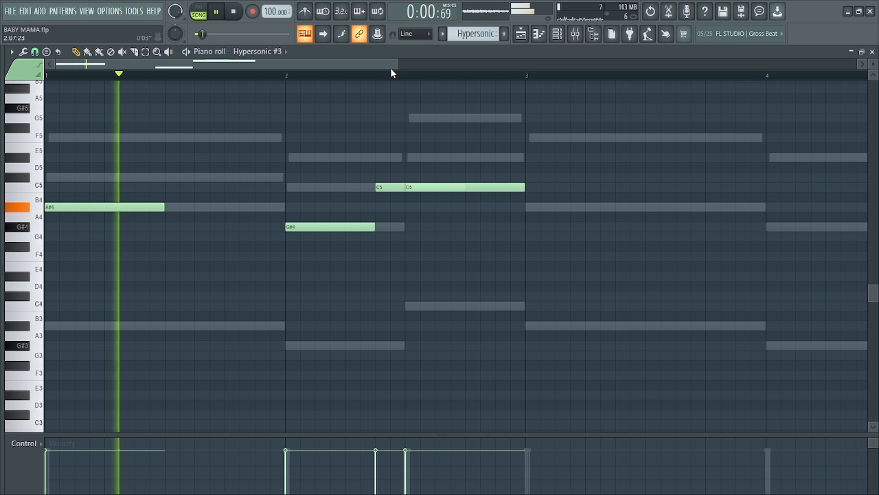
pyautogui.moveTo(399, 66); pyautogui.dragTo(531, 65)
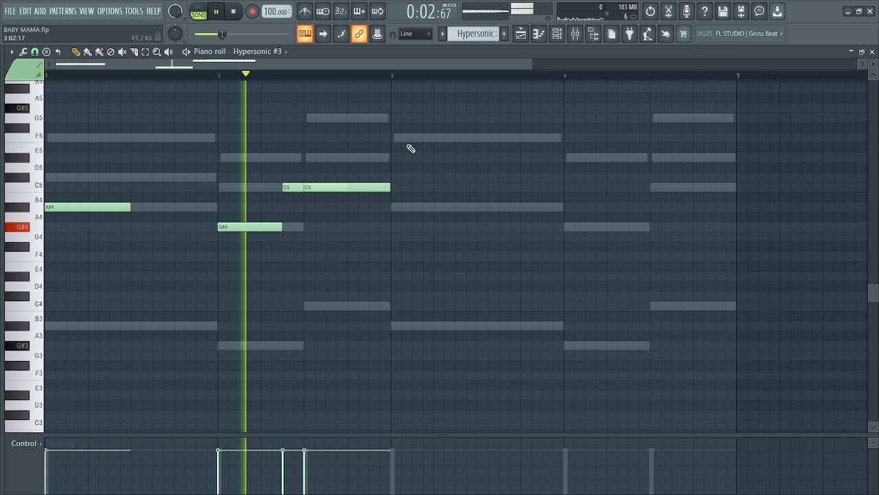
pyautogui.press('space')
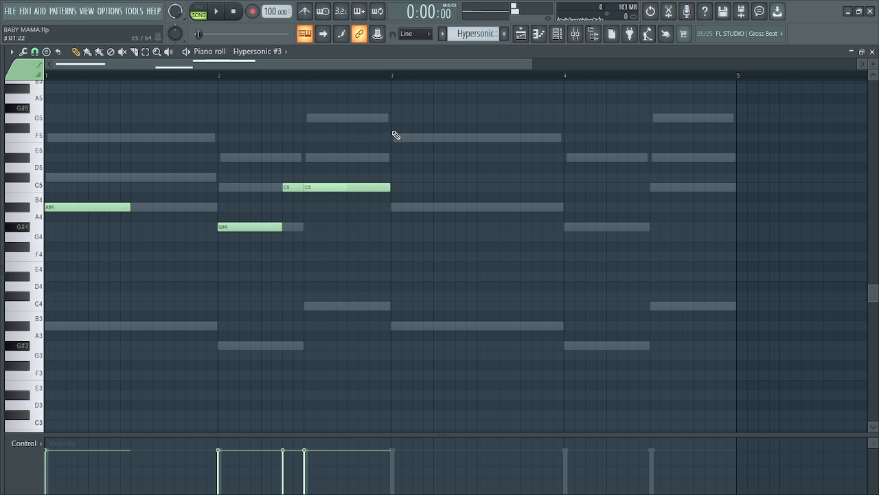
# Duplicate the Hypersonic #3 notes of bars 1–2 into bars 3–4 and clear the selection.
pyautogui.moveTo(392, 76); pyautogui.dragTo(6, 107)
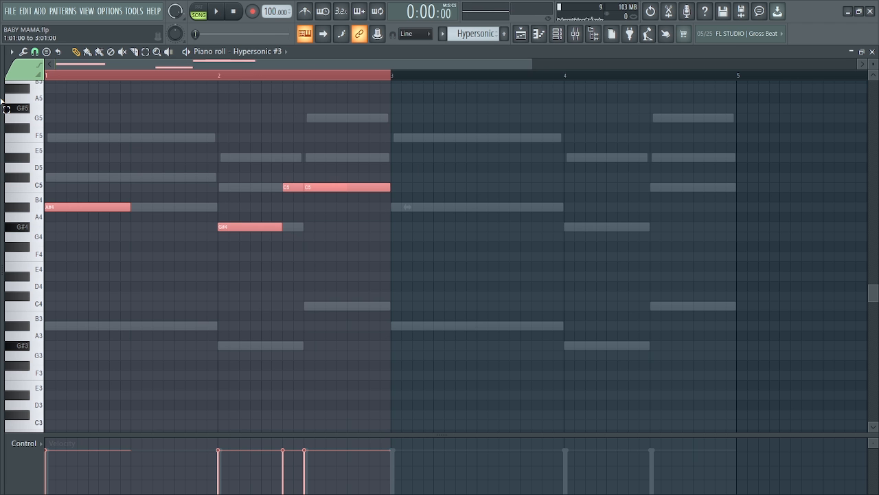
pyautogui.hotkey('ctrl', 'b')
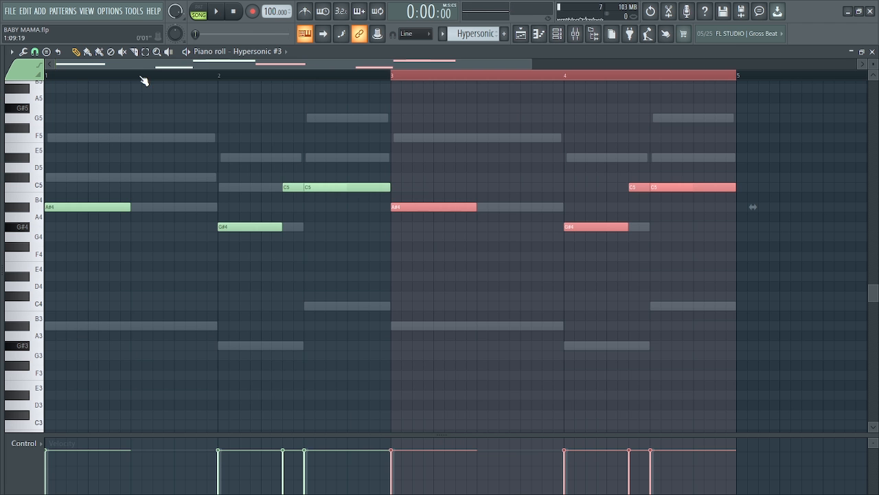
pyautogui.click(49, 76)
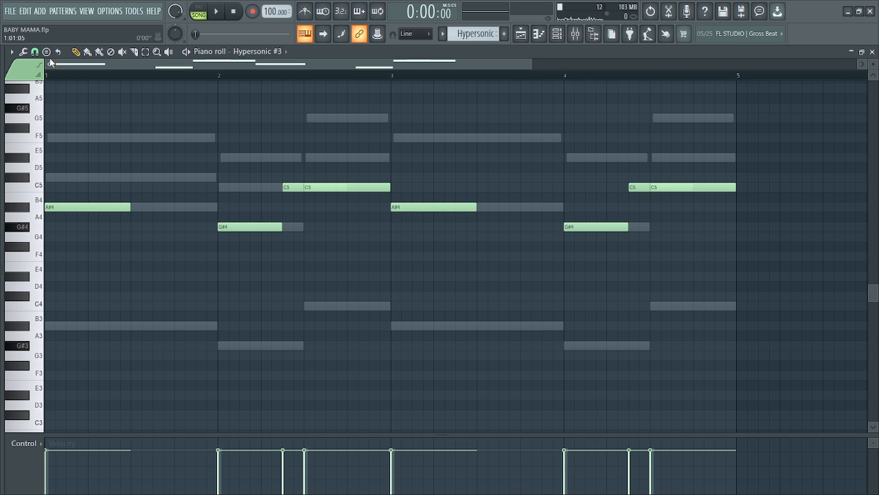
# Randomize the levels of the Hypersonic #3 notes, including velocity and release, and accept the result.
pyautogui.click(48, 53)
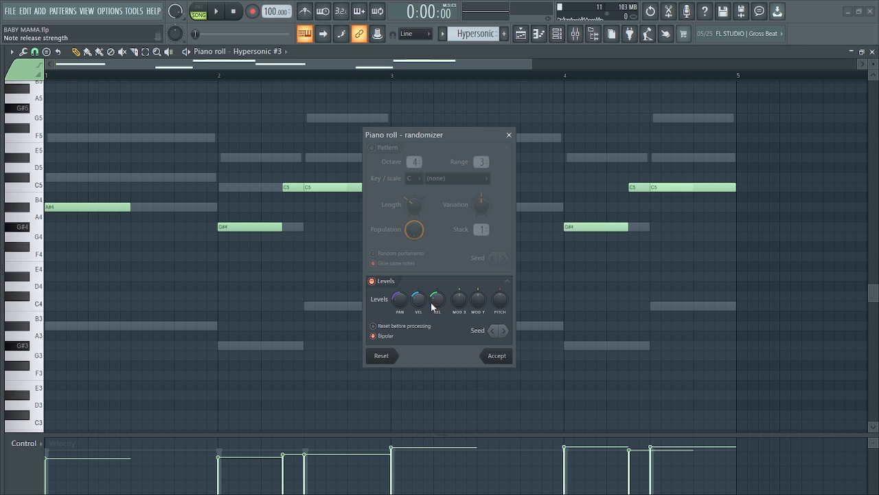
pyautogui.moveTo(437, 299); pyautogui.dragTo(437, 292)
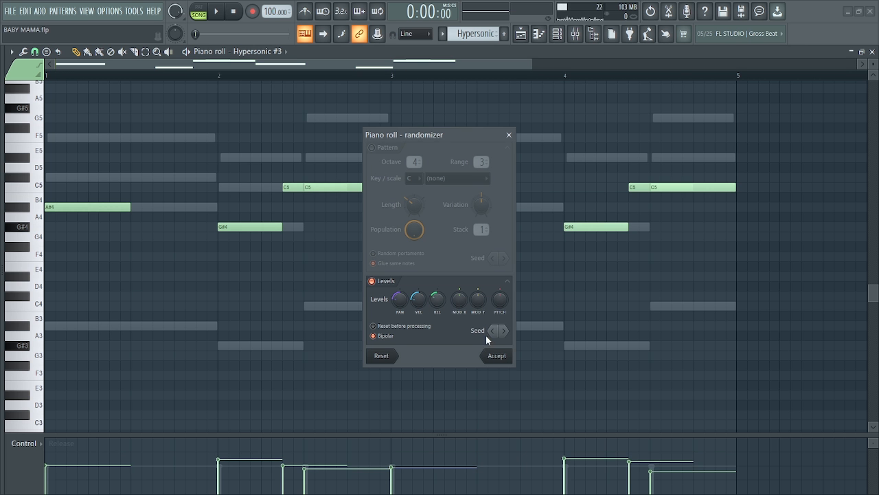
pyautogui.click(496, 356)
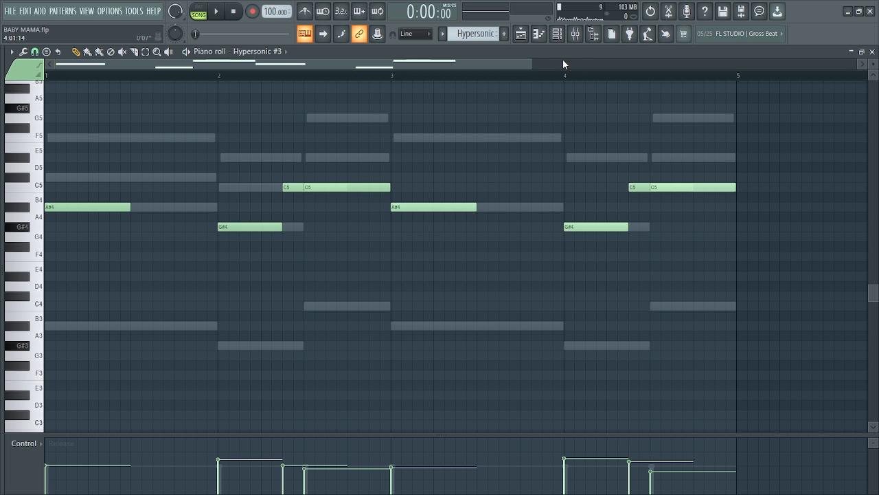
# Check Hypersonic #3 in the channel rack, return to its piano roll and play the duplicated four-bar line.
pyautogui.click(557, 34)
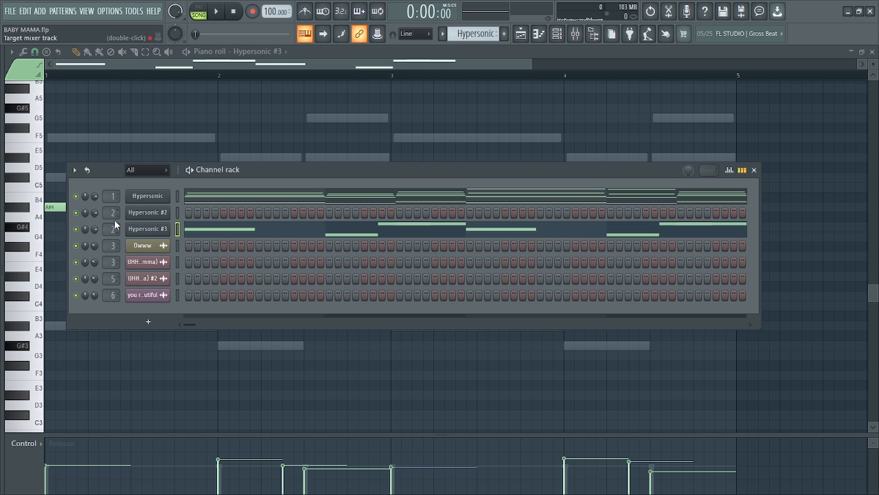
pyautogui.click(248, 234)
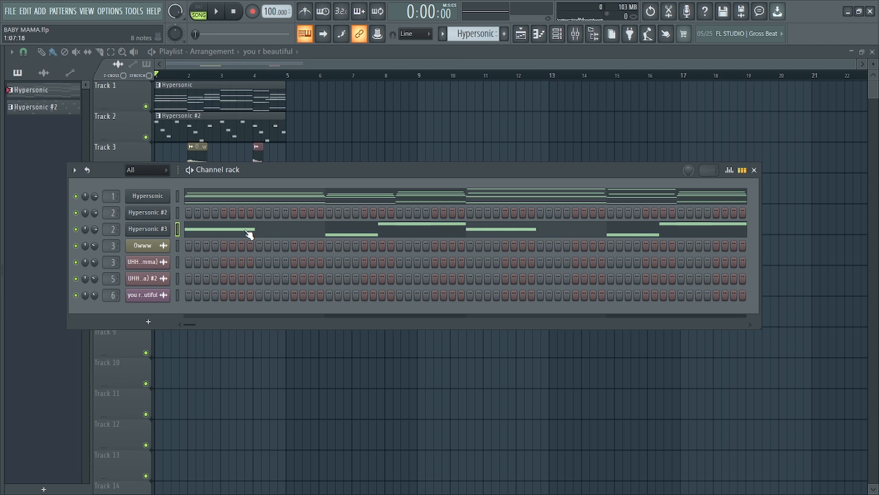
pyautogui.click(248, 234)
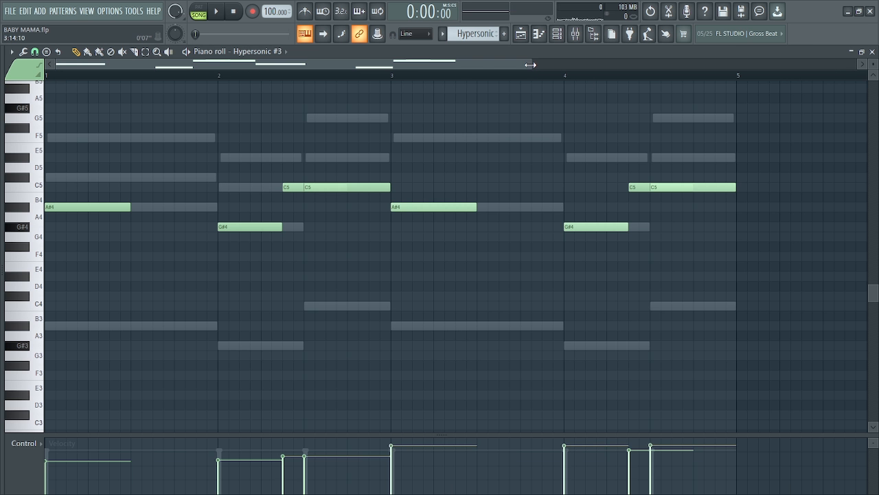
pyautogui.moveTo(530, 64); pyautogui.dragTo(586, 65)
pyautogui.press('space')
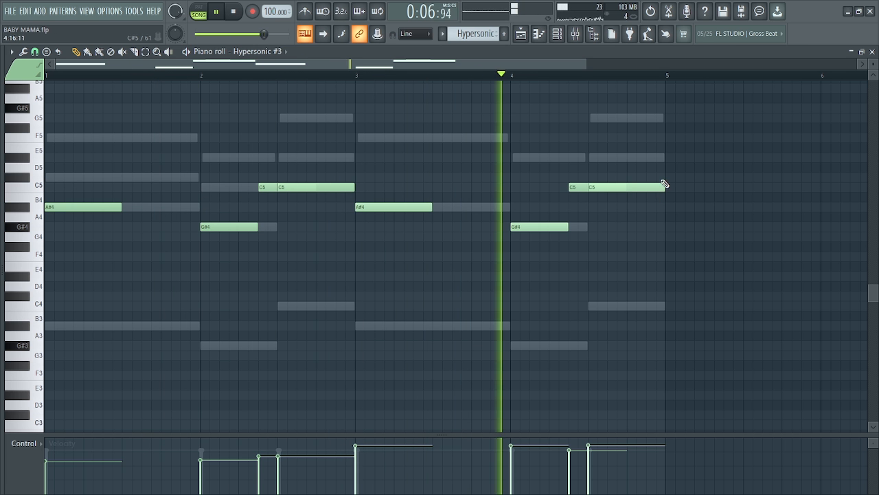
pyautogui.press('space')
# Shorten the last C5 of bar 4 to four steps, add a four-step C4 at 4:13, raise it one octave and play.
pyautogui.moveTo(602, 188)
pyautogui.mouseDown()
pyautogui.moveTo(645, 197)
pyautogui.moveTo(598, 189)
pyautogui.mouseUp()
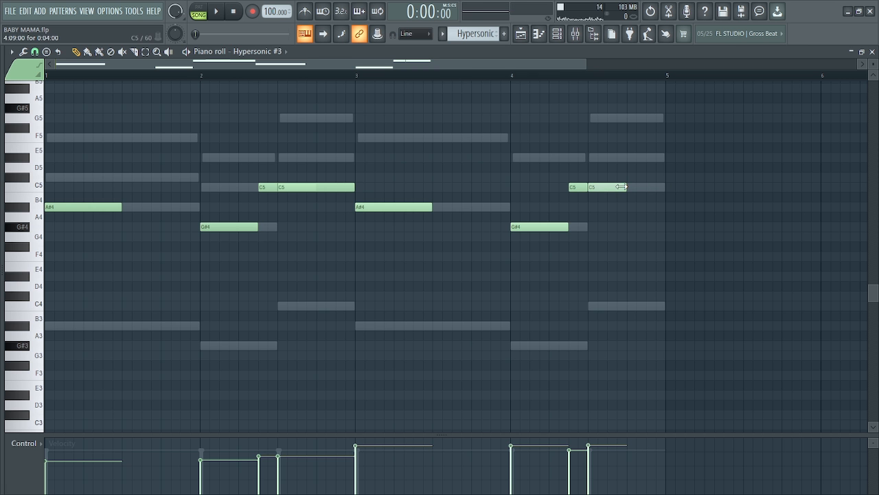
pyautogui.click(629, 306)
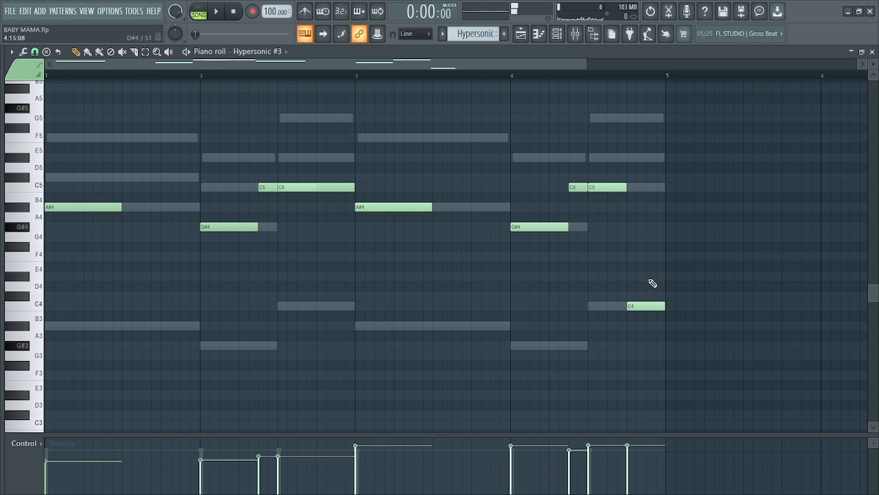
pyautogui.hotkey('ctrl', 'Up')
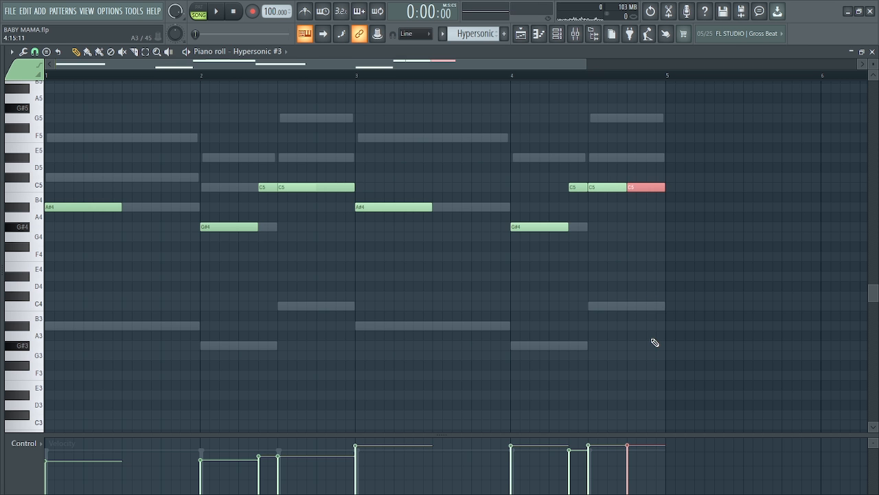
pyautogui.press('space')
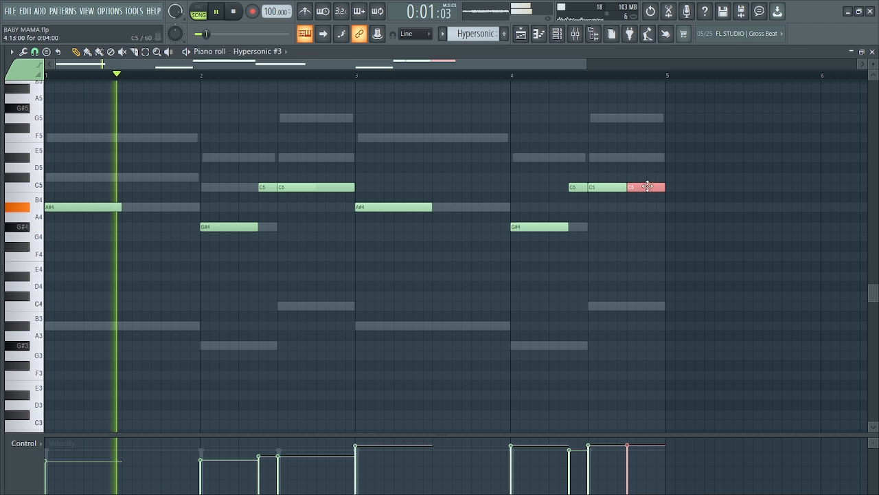
# Raise the last Hypersonic #3 note of bar 4 to D#5 and play the line through.
pyautogui.moveTo(650, 192); pyautogui.dragTo(647, 162)
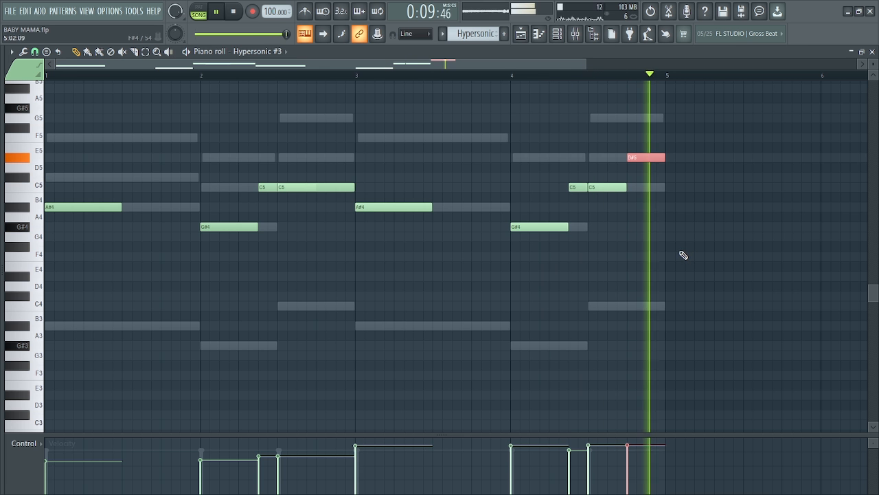
pyautogui.press('space')
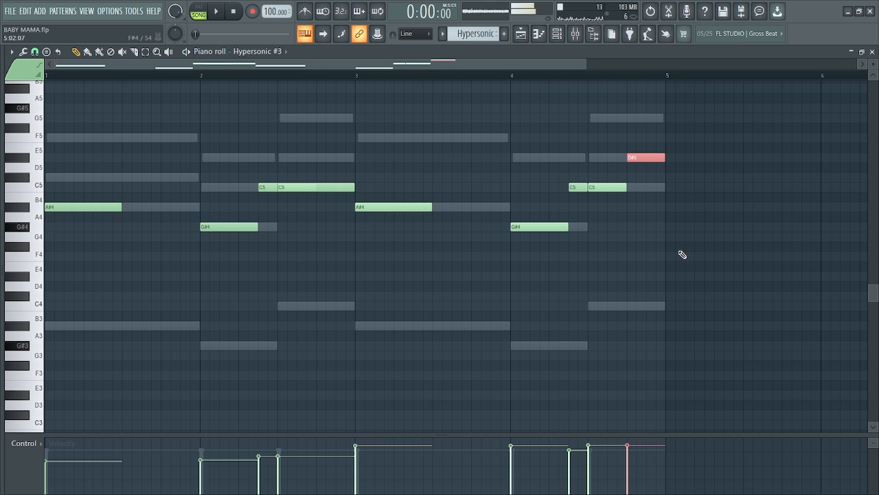
# Split the Hypersonic pattern by channel, place the Hypersonic #3 pattern at bar 1 of Track 4 and play the arrangement.
pyautogui.click(524, 36)
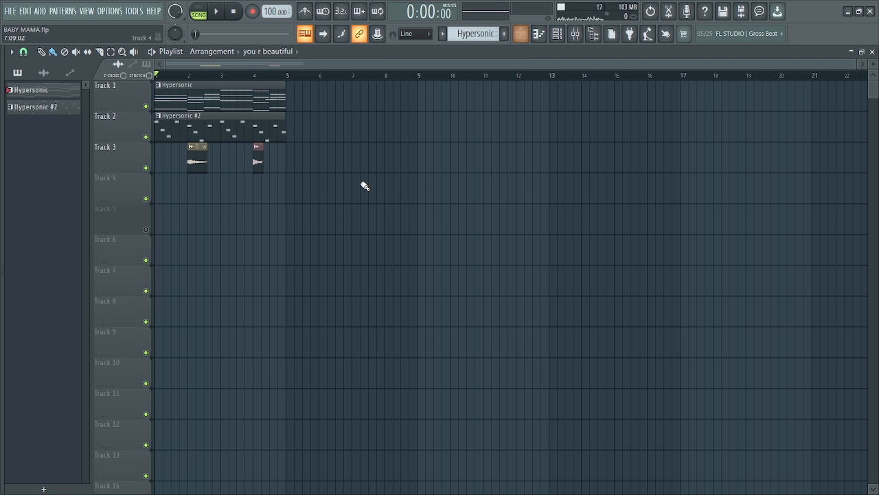
pyautogui.rightClick(59, 90)
pyautogui.click(89, 267)
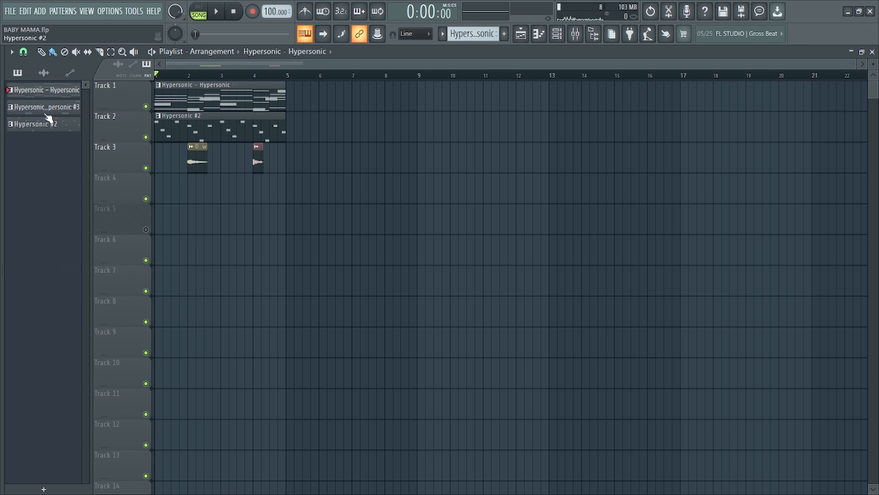
pyautogui.moveTo(44, 106); pyautogui.dragTo(161, 187)
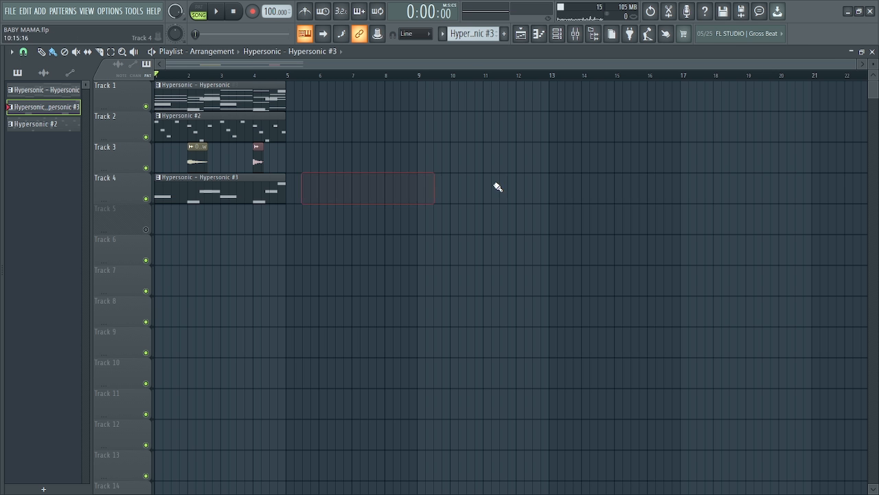
pyautogui.moveTo(873, 64); pyautogui.dragTo(845, 65)
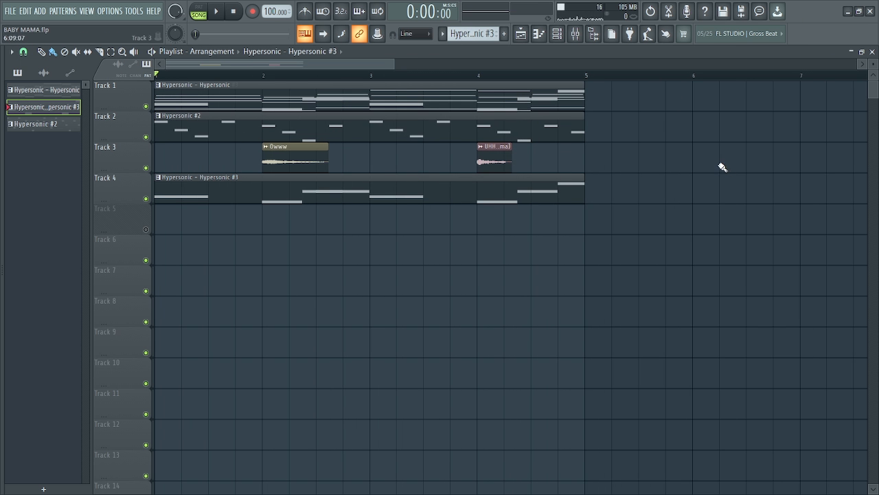
pyautogui.press('space')
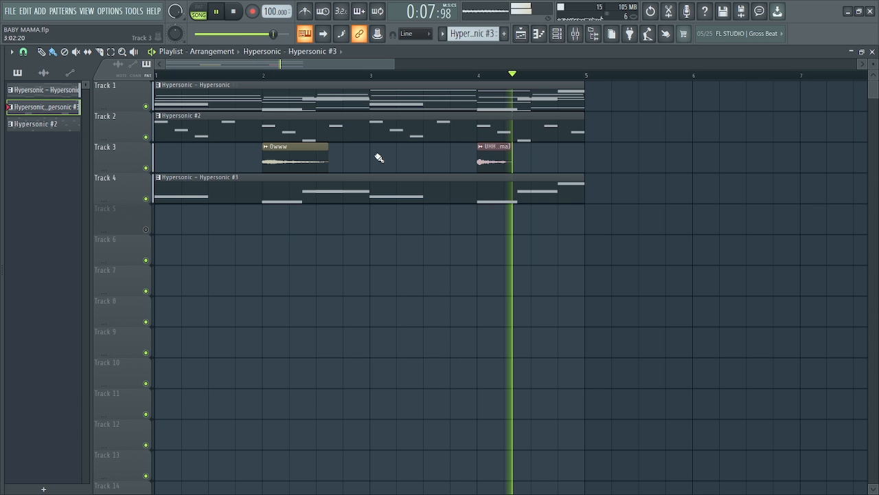
pyautogui.press('space')
# Add DRUM LOOP 7 [ BPM 100 ] at bar 1 of Track 5 and trim its end to bar 5.
pyautogui.doubleClick(298, 161)
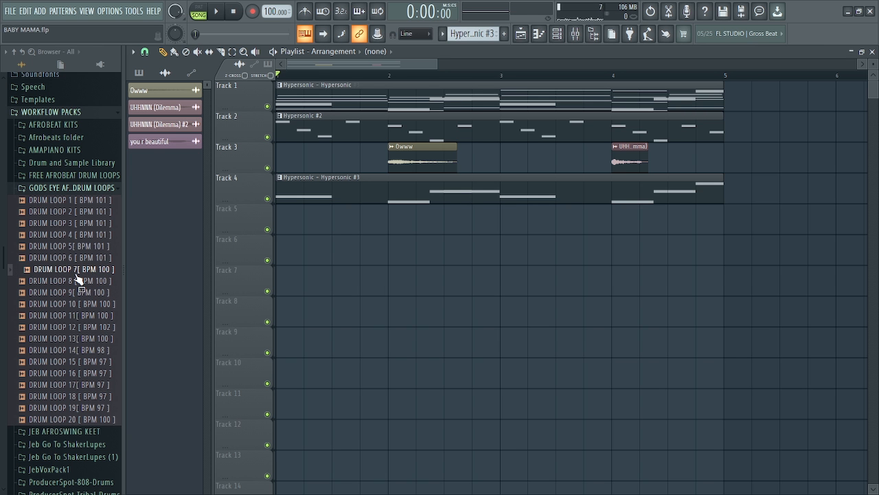
pyautogui.moveTo(78, 273); pyautogui.dragTo(318, 222)
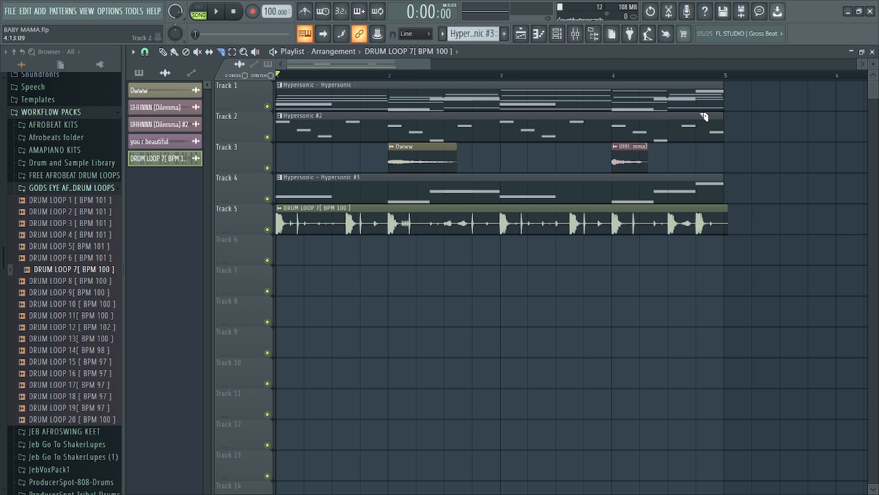
pyautogui.scroll(5, 404, 66)
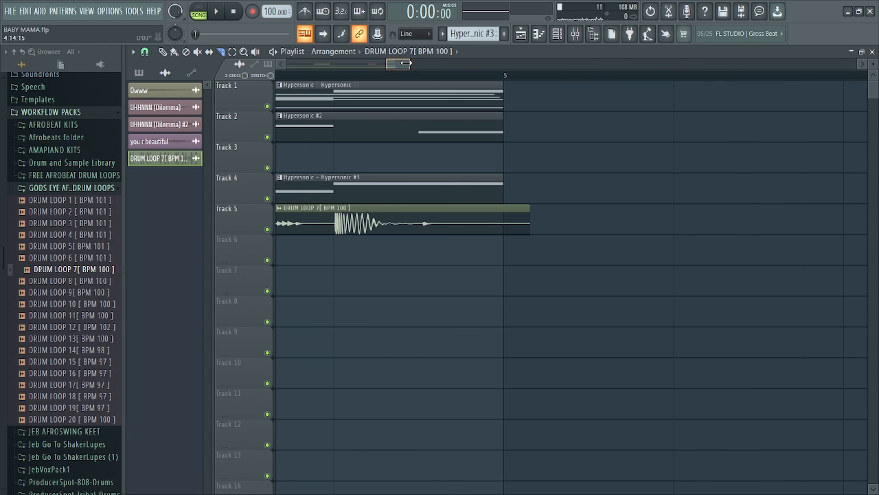
pyautogui.scroll(3, 400, 65)
pyautogui.moveTo(364, 163); pyautogui.dragTo(364, 156)
pyautogui.press('p')
pyautogui.scroll(-8, 375, 65)
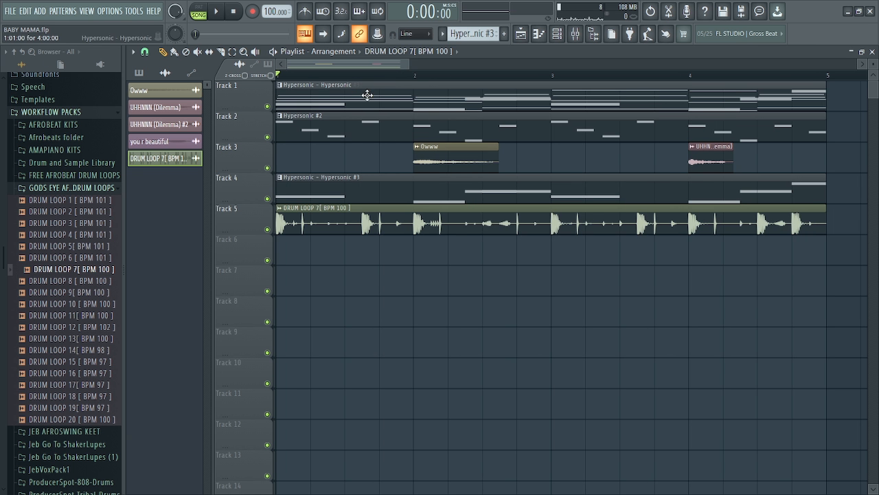
# Play the arrangement with the drum loop and check the loop's channel settings.
pyautogui.moveTo(408, 64); pyautogui.dragTo(476, 61)
pyautogui.press('space')
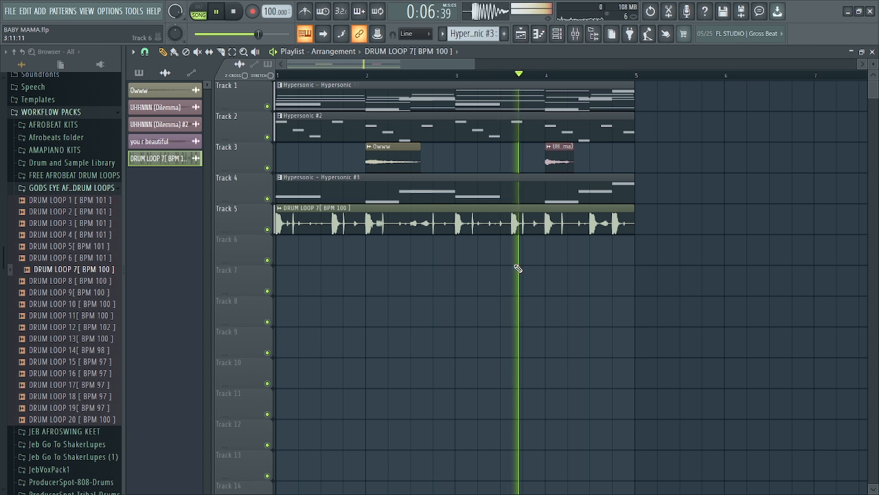
pyautogui.doubleClick(486, 219)
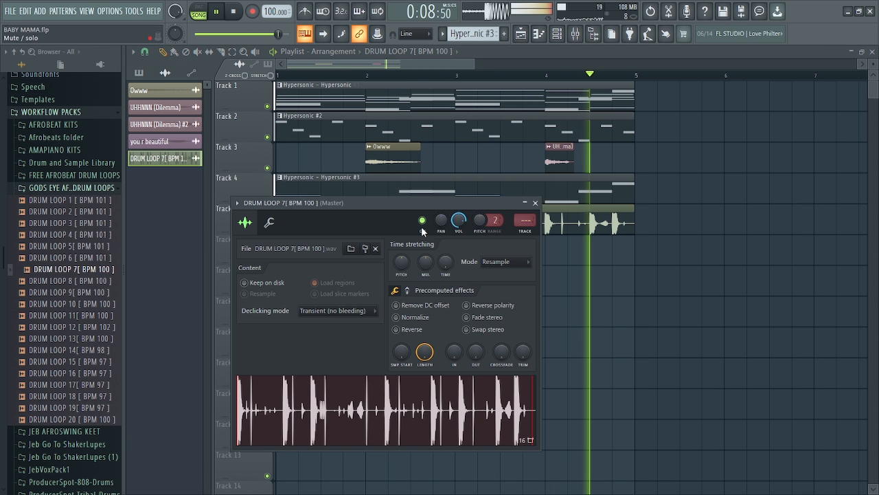
pyautogui.click(535, 202)
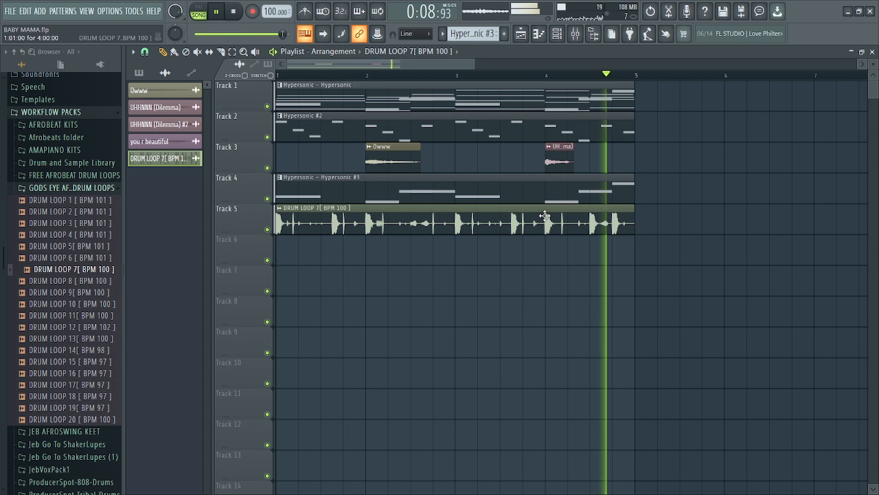
pyautogui.press('space')
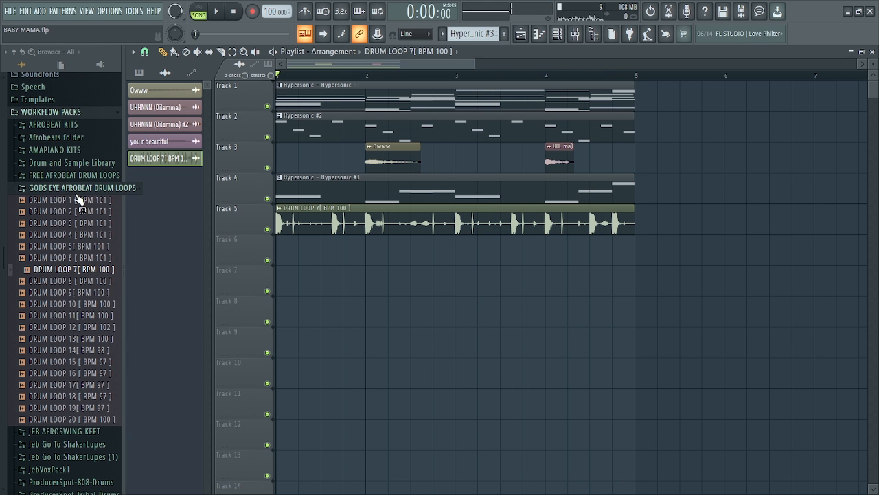
# Clone a Hypersonic channel within the Hypersonic pattern and load the Marimba patch from Mallets into the copy.
pyautogui.click(76, 187)
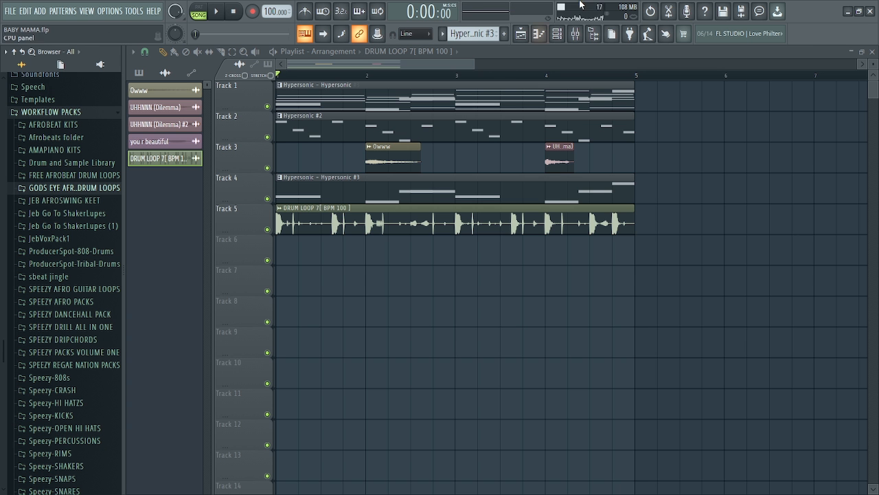
pyautogui.click(558, 34)
pyautogui.click(327, 98)
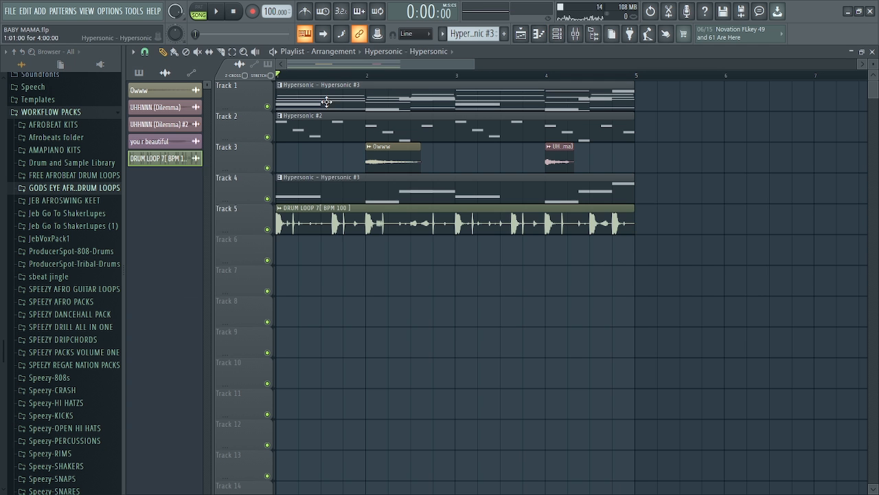
pyautogui.click(564, 38)
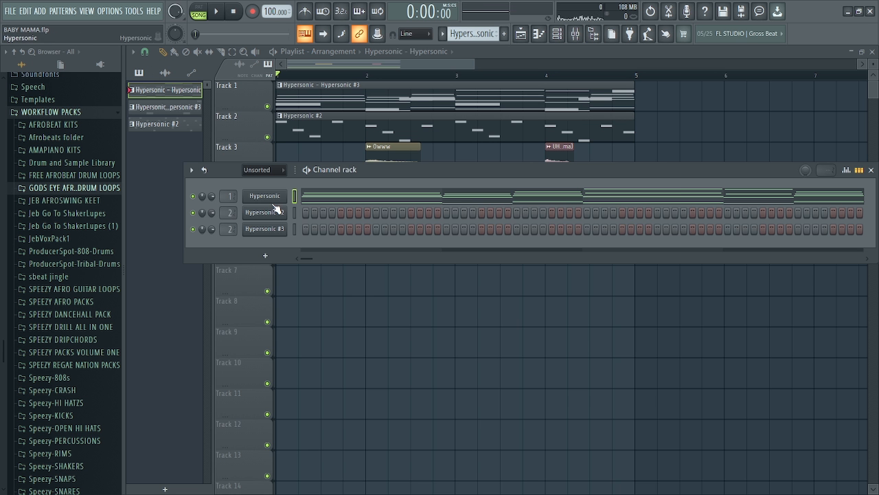
pyautogui.rightClick(273, 205)
pyautogui.click(338, 294)
pyautogui.moveTo(633, 249); pyautogui.dragTo(625, 269)
pyautogui.click(506, 244)
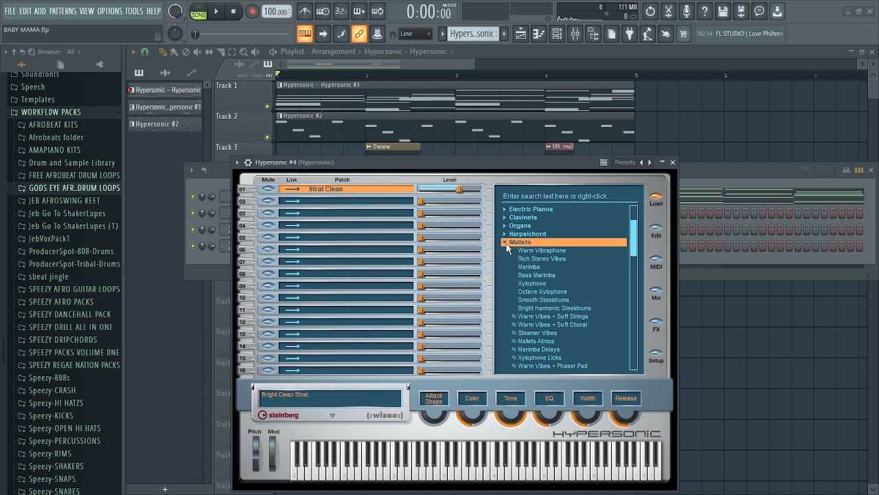
pyautogui.click(537, 266)
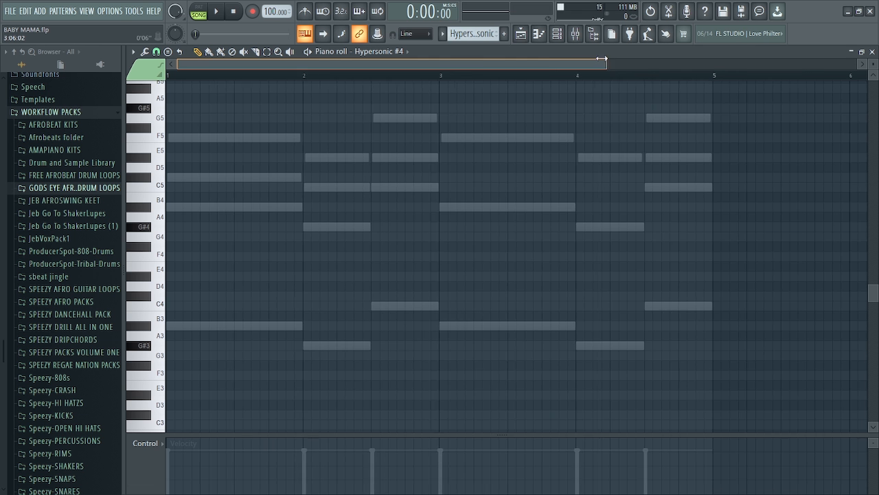
# Draw an A#4, C#5 and F5 chord at the start of bar 1 in Hypersonic #4, shorten it to two steps and play.
pyautogui.moveTo(605, 61); pyautogui.dragTo(530, 63)
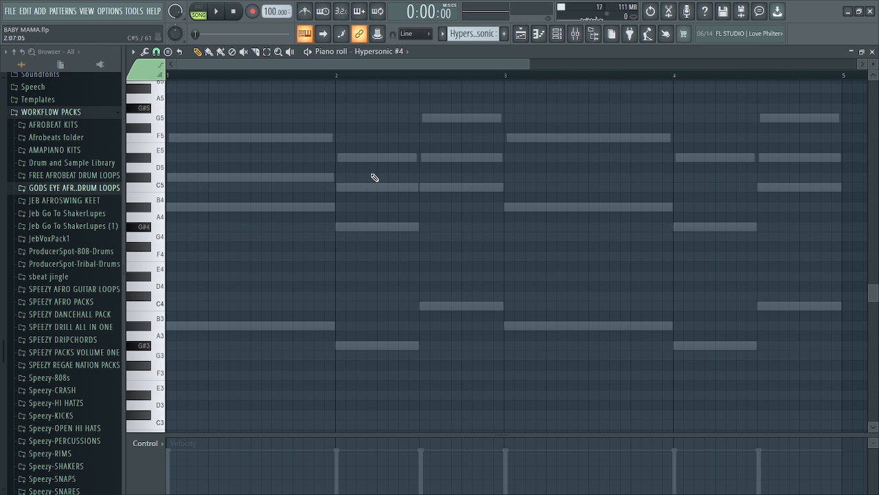
pyautogui.click(184, 207)
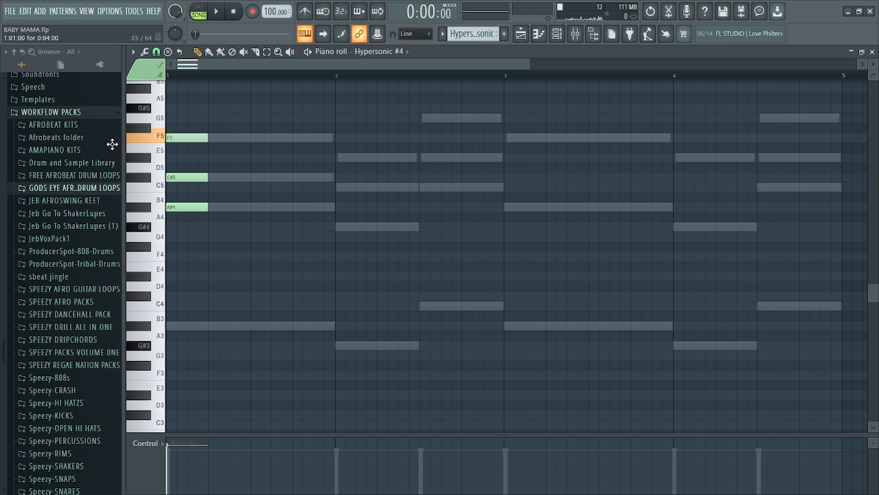
pyautogui.press('space')
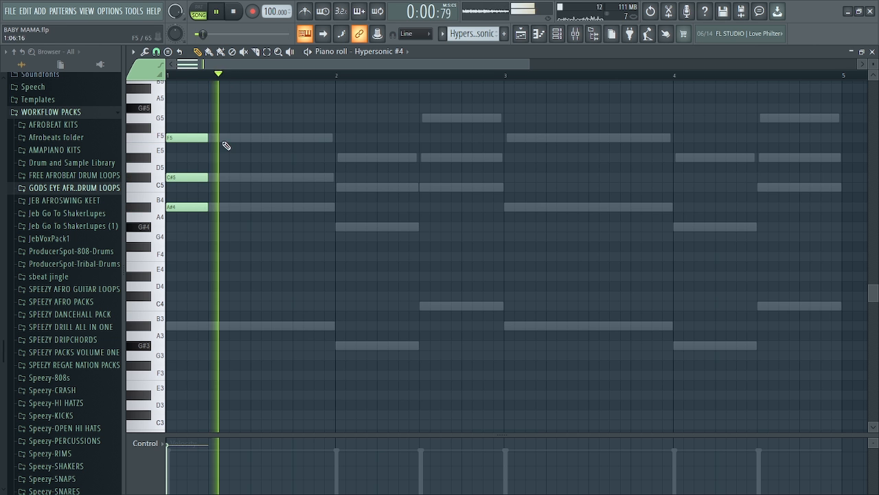
pyautogui.press('space')
pyautogui.press('space')
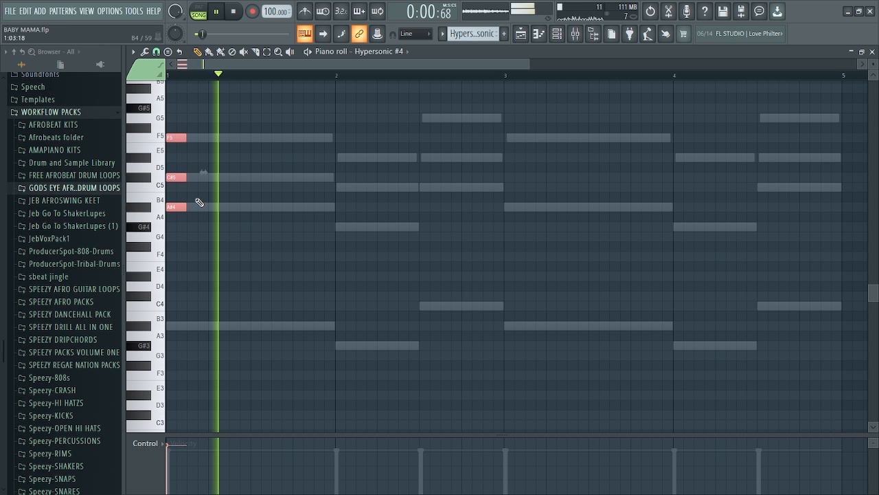
pyautogui.press('space')
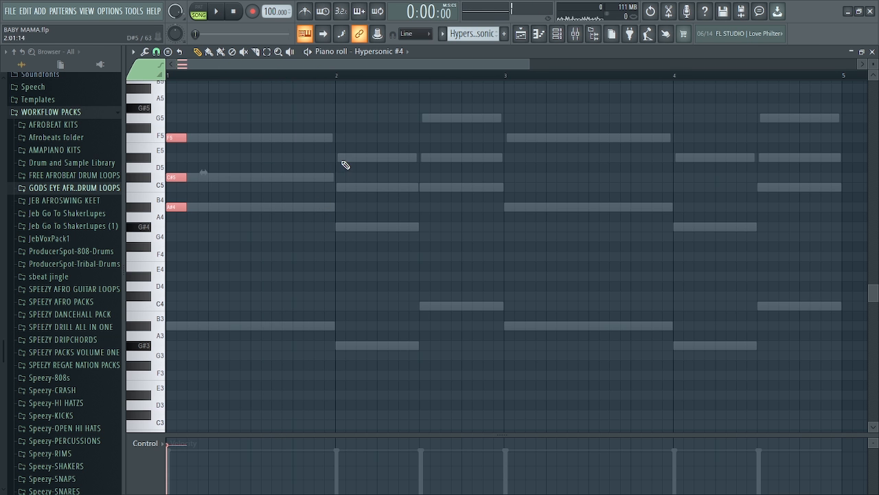
# Add two-step chords G#4–C5–D#5 at the start of bar 2 and C5–D#5–G5 at 2:09, playing them back.
pyautogui.click(338, 157)
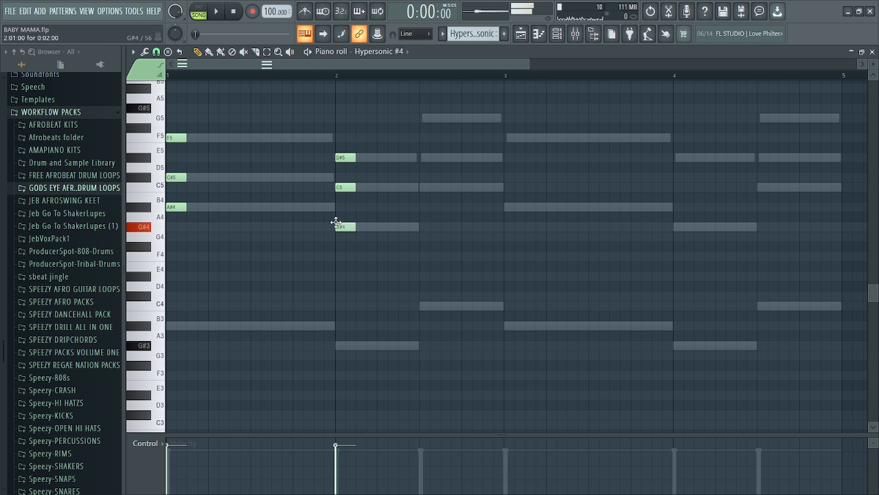
pyautogui.press('space')
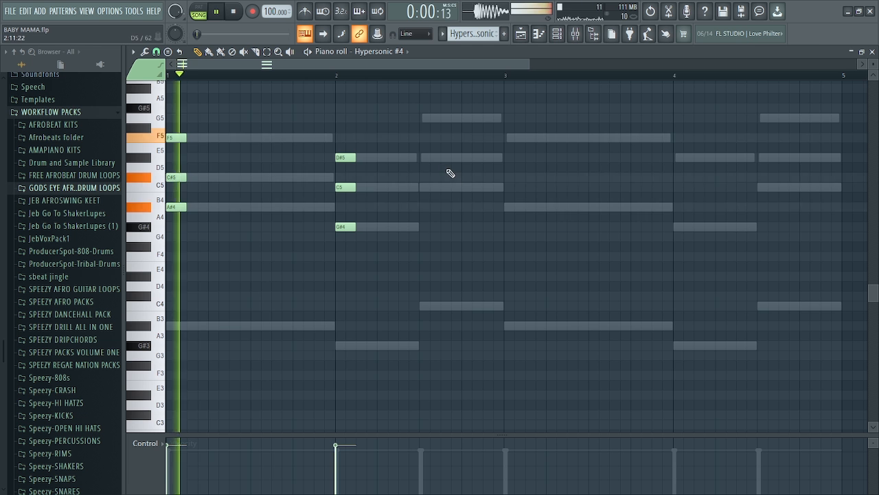
pyautogui.click(422, 117)
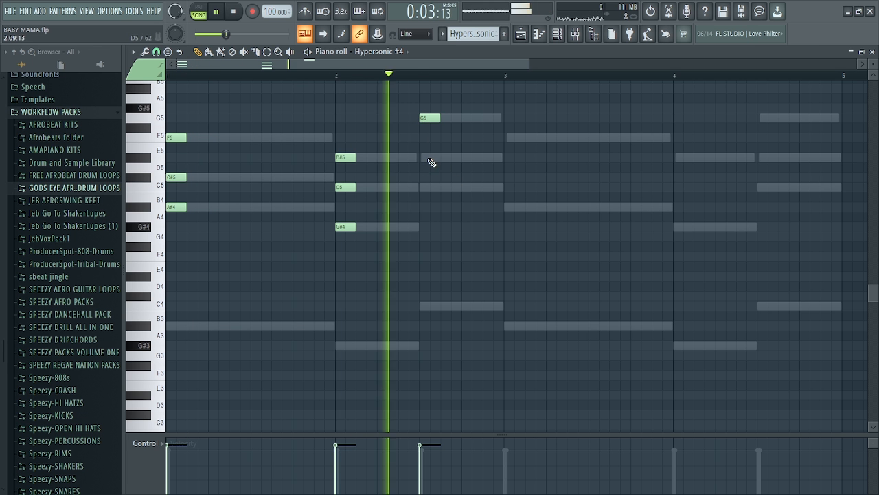
pyautogui.click(425, 159)
pyautogui.press('space')
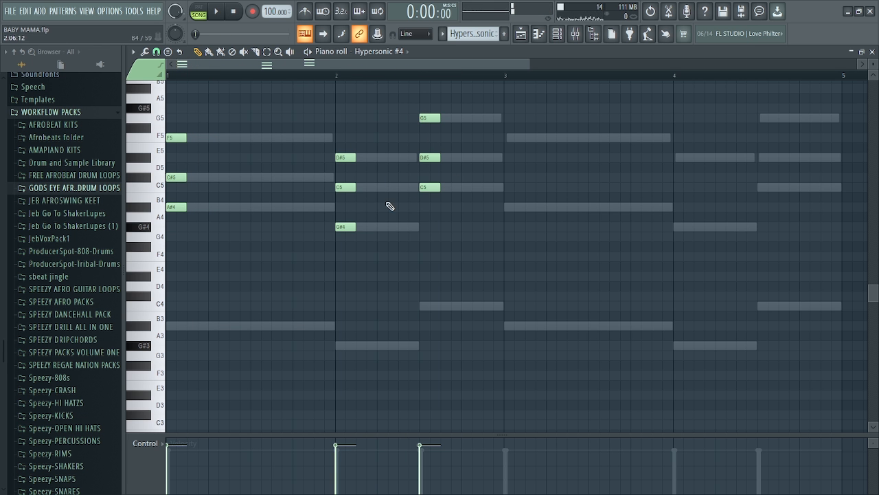
# Shift all the Hypersonic #4 chords two steps later and play the result.
pyautogui.scroll(3, 371, 204)
pyautogui.moveTo(447, 154); pyautogui.dragTo(167, 315)
pyautogui.moveTo(178, 239); pyautogui.dragTo(200, 239)
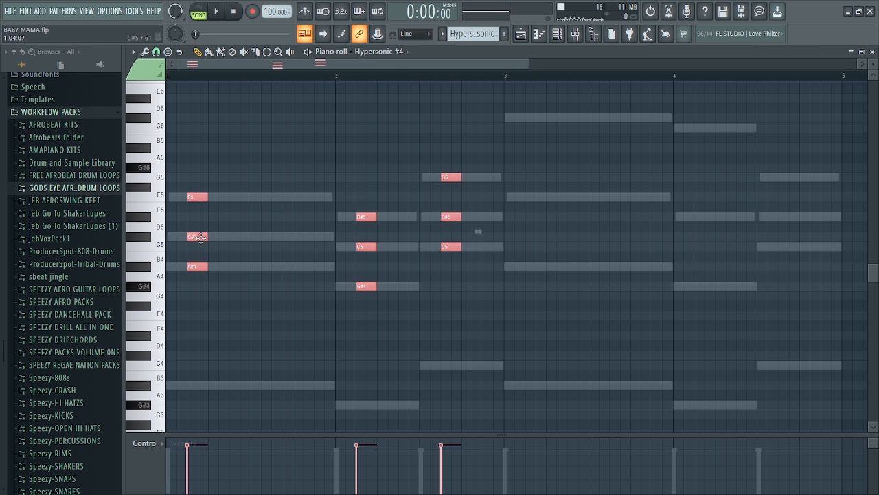
pyautogui.press('space')
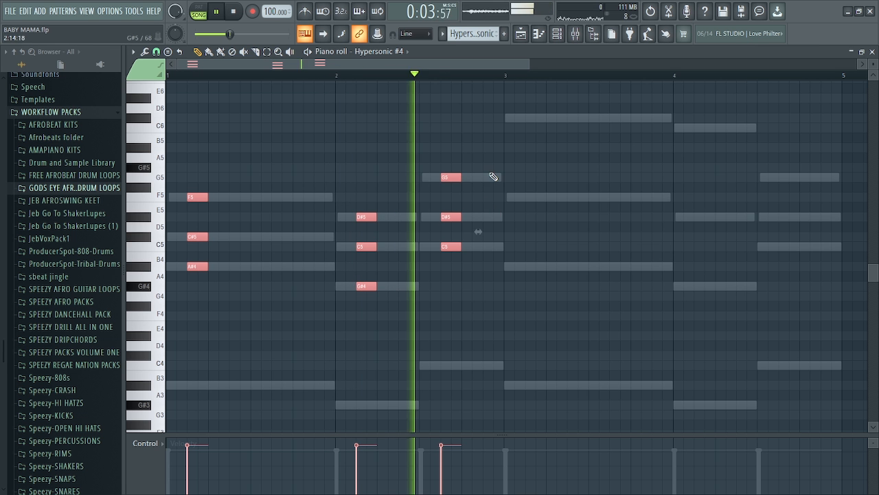
pyautogui.press('space')
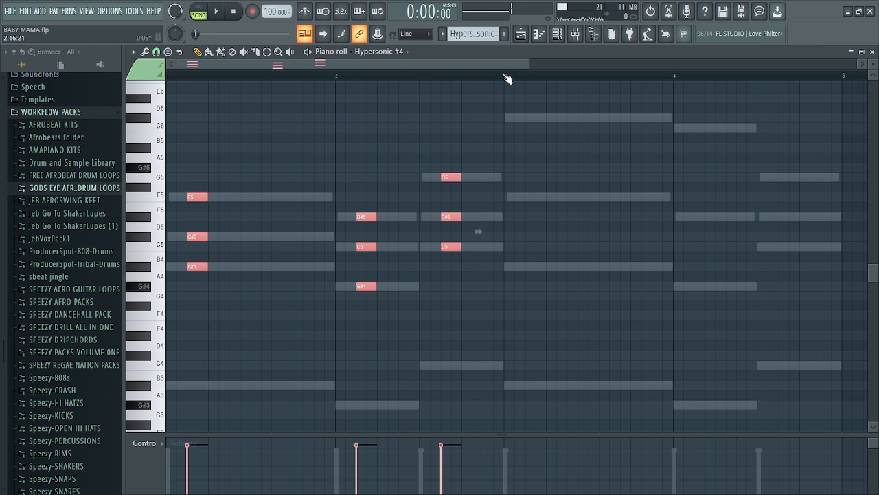
# Duplicate the chords of bars 1–2 into bars 3–4, raising bar 3's C#5 and the first C5 of bar 4 one octave.
pyautogui.moveTo(506, 78); pyautogui.dragTo(3, 103)
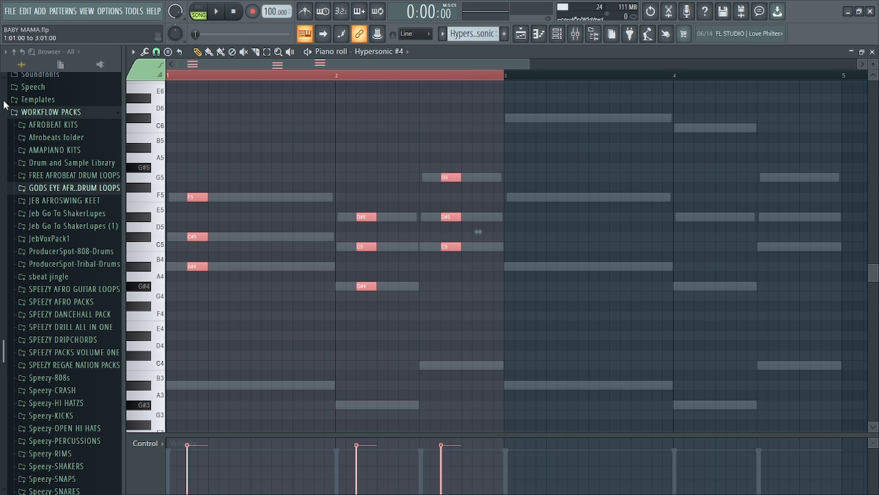
pyautogui.hotkey('ctrl', 'b')
pyautogui.click(620, 157)
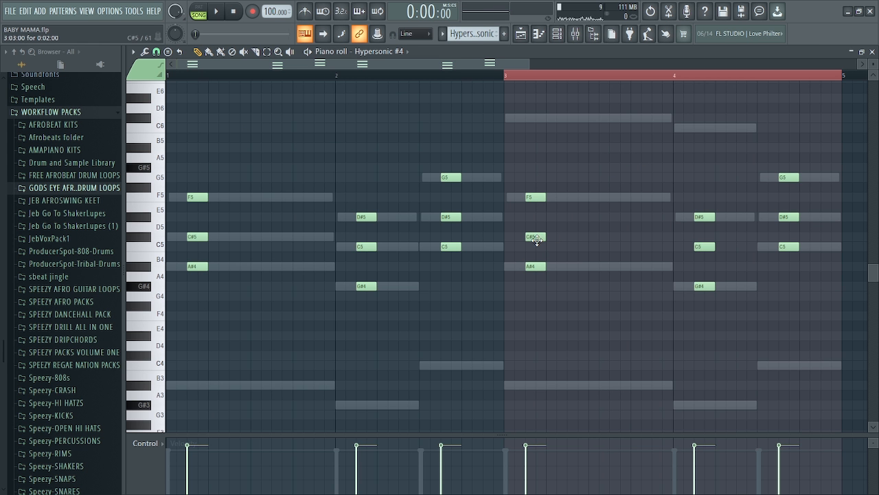
pyautogui.moveTo(538, 239); pyautogui.dragTo(538, 114)
pyautogui.moveTo(697, 246); pyautogui.dragTo(697, 98)
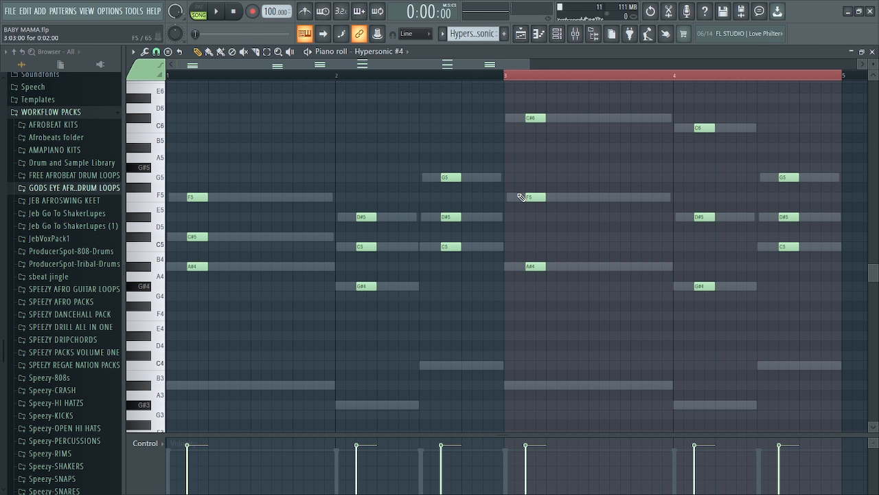
# Clear the time selection over bars 3–4 and play the Hypersonic #4 chords back from the start.
pyautogui.press('space')
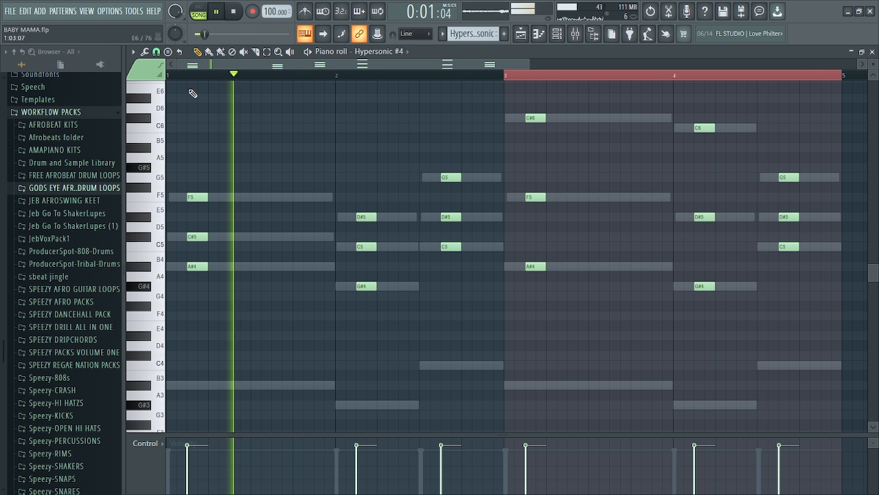
pyautogui.press('space')
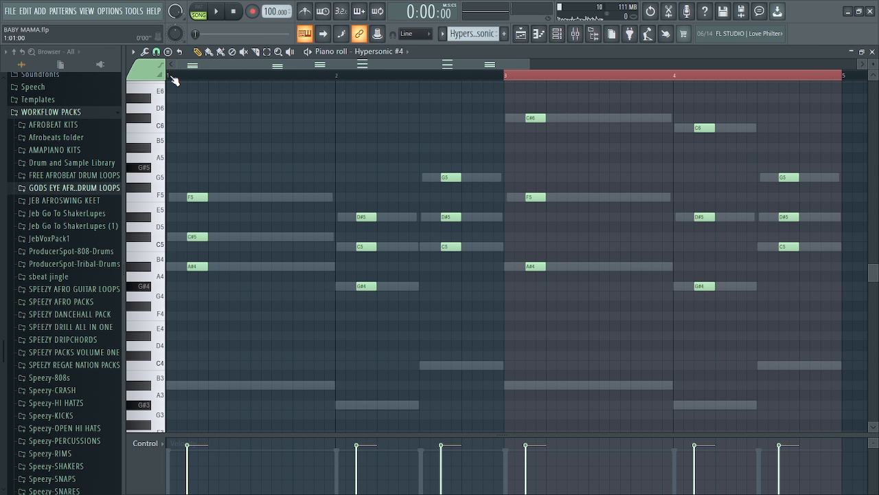
pyautogui.doubleClick(169, 75)
pyautogui.moveTo(529, 64); pyautogui.dragTo(666, 62)
pyautogui.press('space')
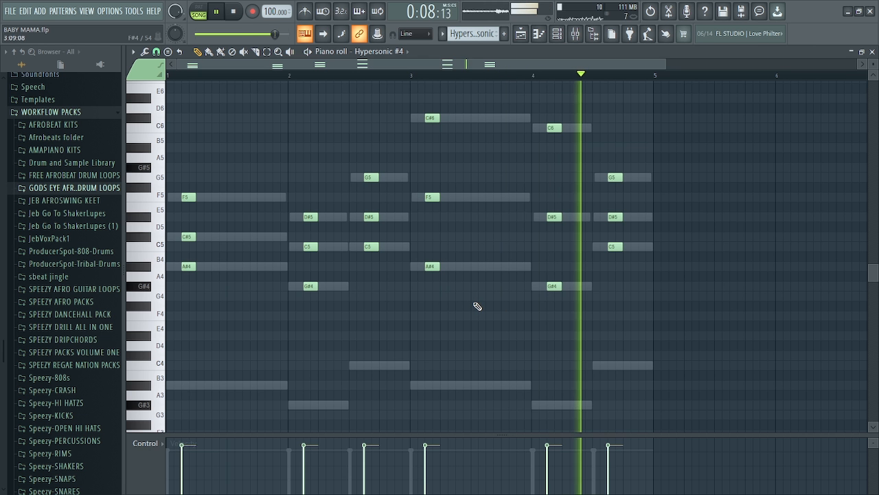
pyautogui.press('space')
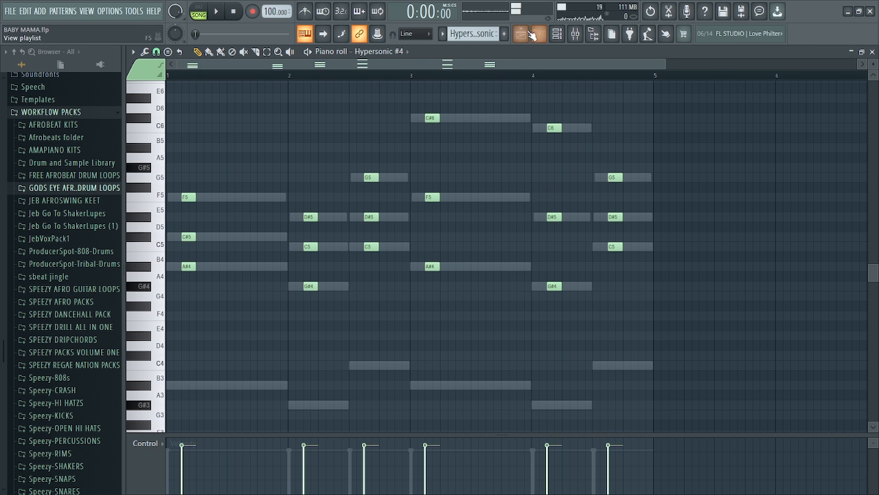
# Split the first Hypersonic pattern by channel in the playlist and place the Hypersonic #4 pattern on Track 6 at bar 1.
pyautogui.click(525, 34)
pyautogui.rightClick(180, 98)
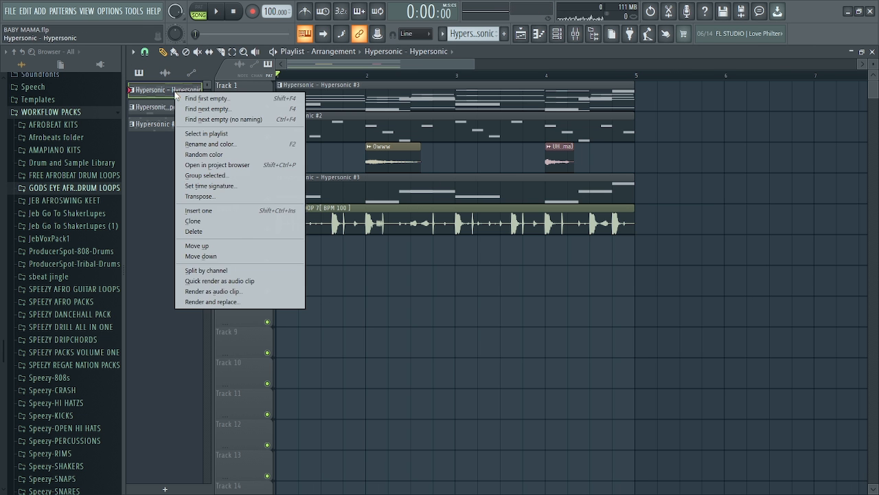
pyautogui.click(200, 208)
pyautogui.click(292, 260)
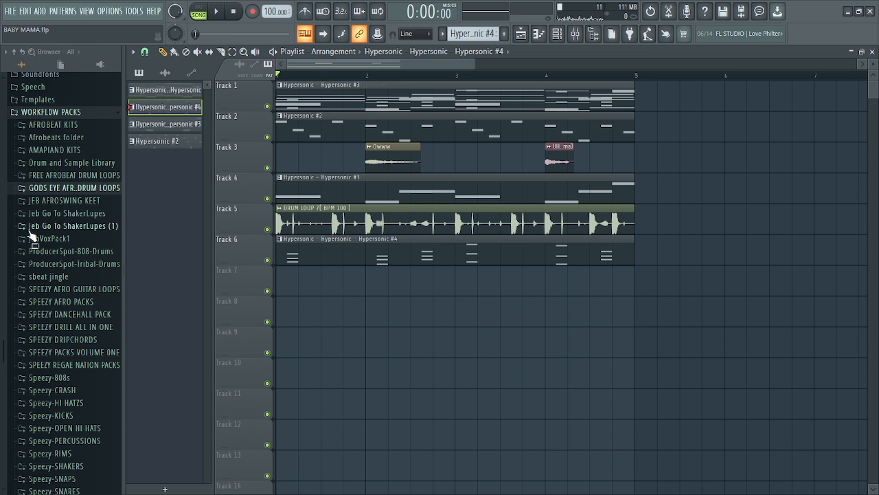
# Find 097 African Shekere in the Jeb Go To ShakerLupes pack and place it on Track 7 at bar 1.
pyautogui.click(69, 214)
pyautogui.click(80, 226)
pyautogui.click(71, 179)
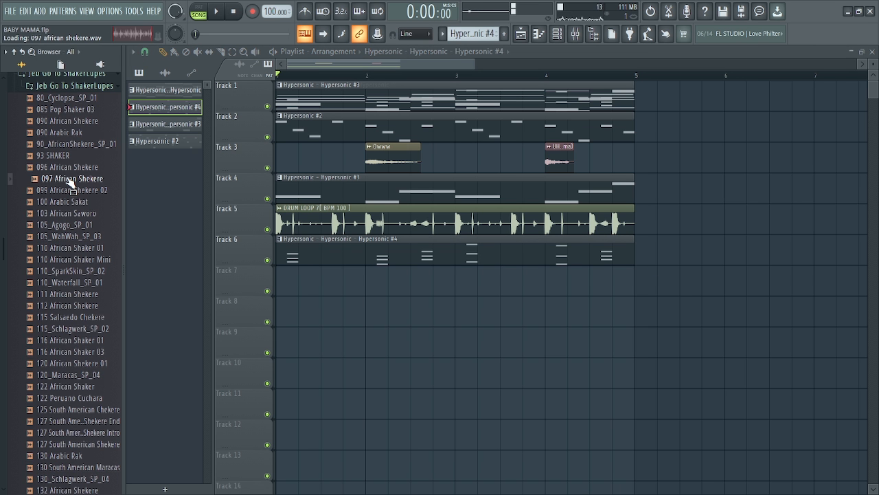
pyautogui.moveTo(70, 182); pyautogui.dragTo(291, 281)
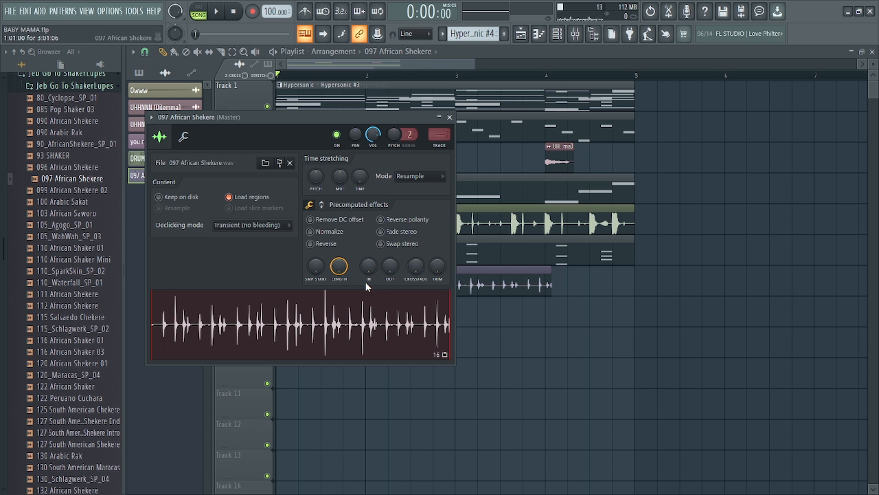
# Set the 097 African Shekere time stretching mode to Auto and stretch the loop to two bars.
pyautogui.click(419, 176)
pyautogui.click(420, 282)
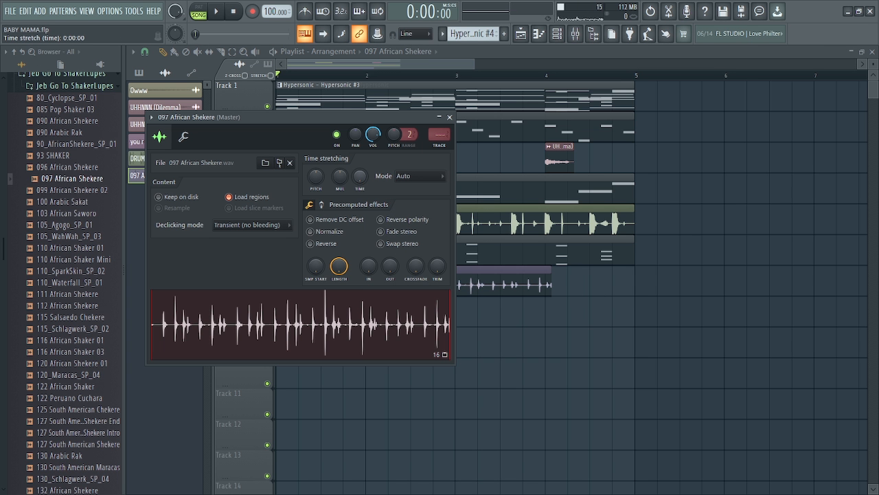
pyautogui.moveTo(359, 177); pyautogui.dragTo(359, 170)
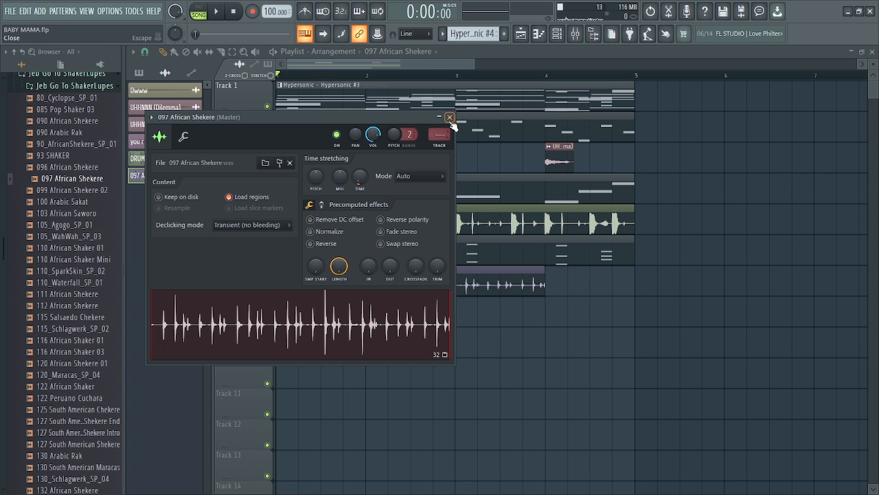
pyautogui.click(450, 118)
pyautogui.doubleClick(443, 288)
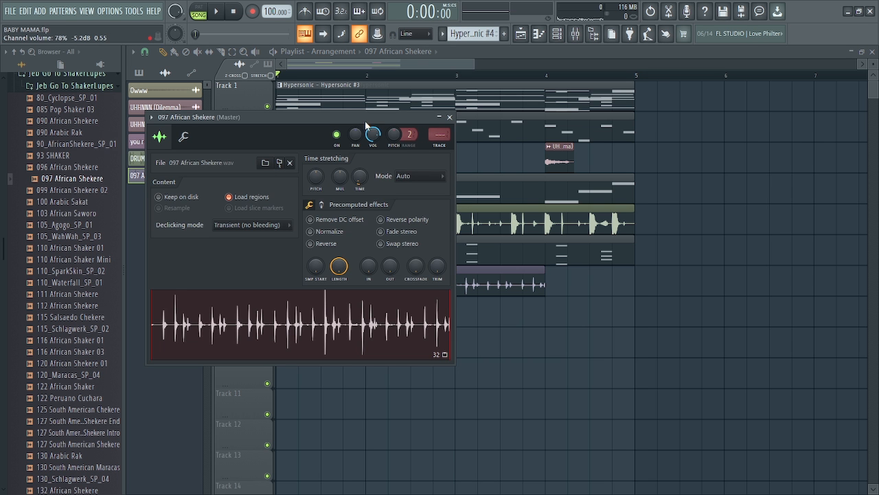
pyautogui.click(450, 117)
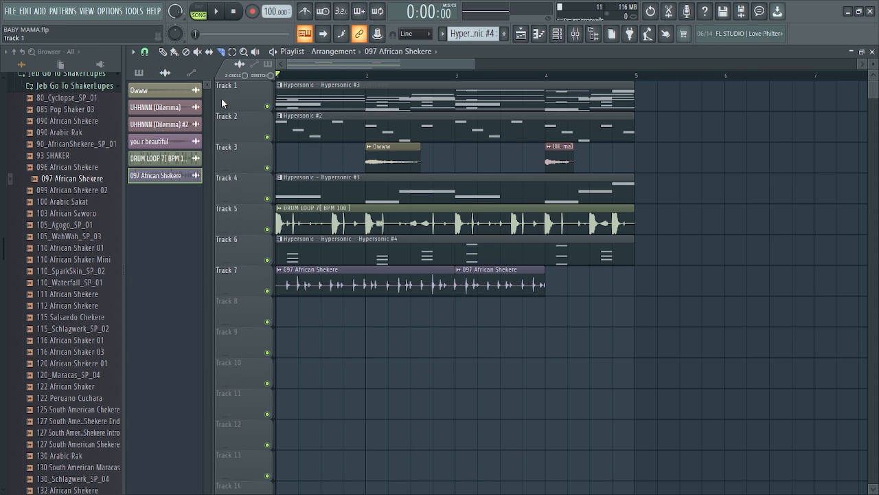
# Replace the second shekere clip on Track 7 with a full two-bar one at bar 3, lowering the channel volume during playback.
pyautogui.rightClick(515, 291)
pyautogui.click(512, 288)
pyautogui.press('space')
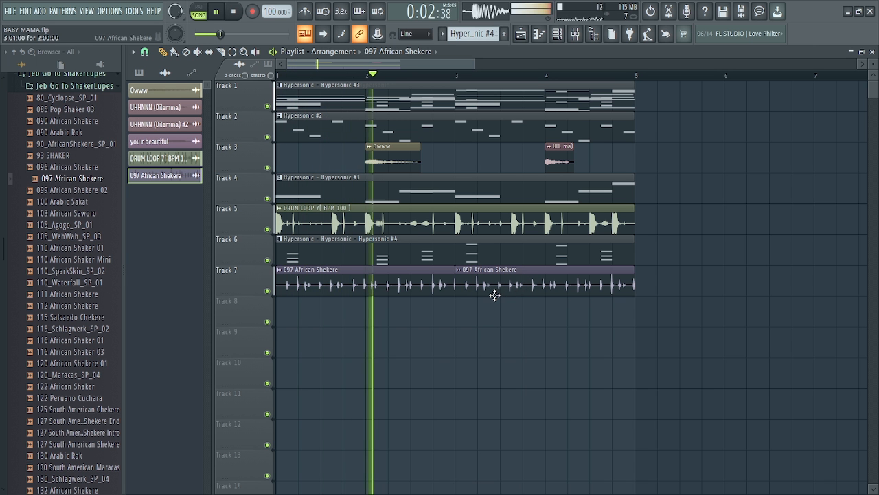
pyautogui.doubleClick(550, 287)
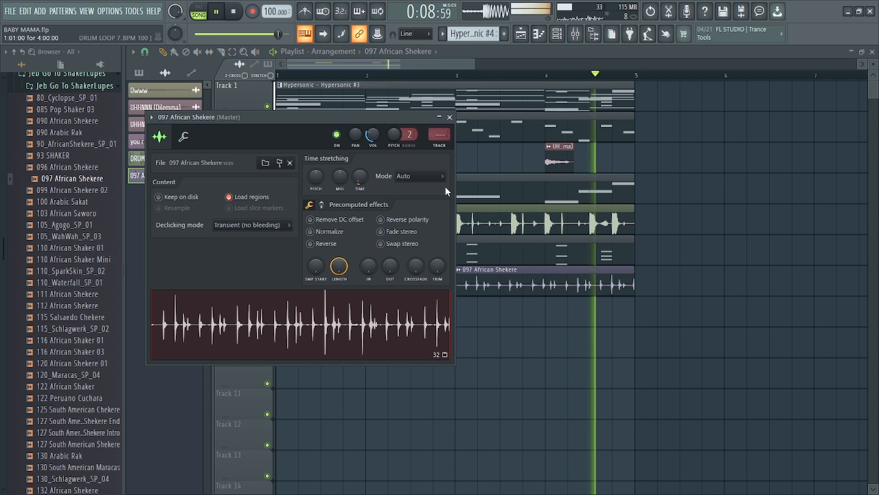
pyautogui.click(450, 119)
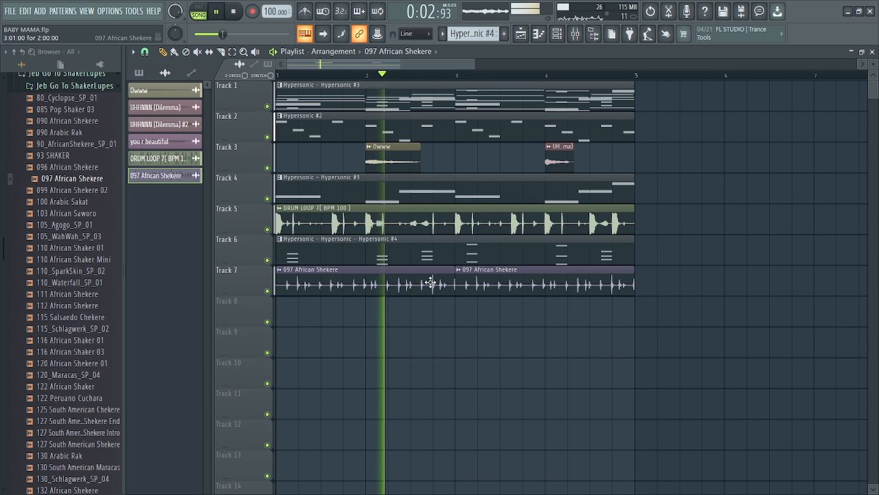
# Set the channel volumes of the Owww and UHHNNN (Dilemma) samples to 57% while the beat plays.
pyautogui.doubleClick(401, 163)
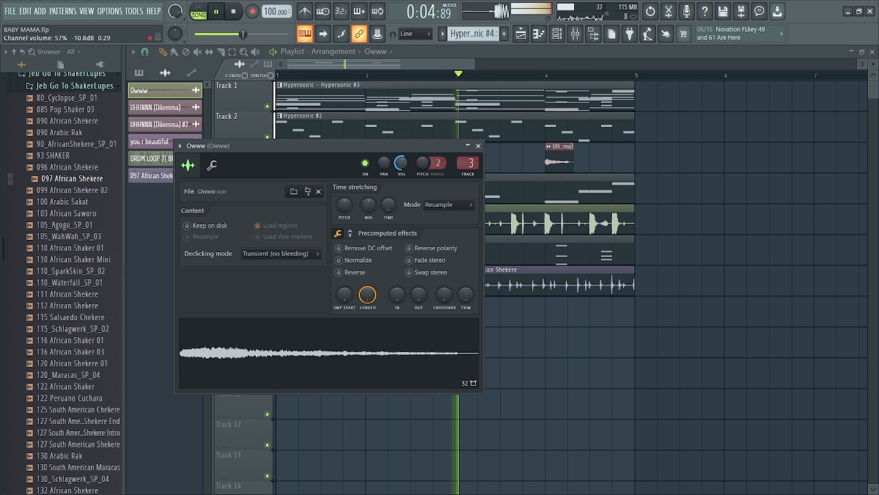
pyautogui.click(479, 146)
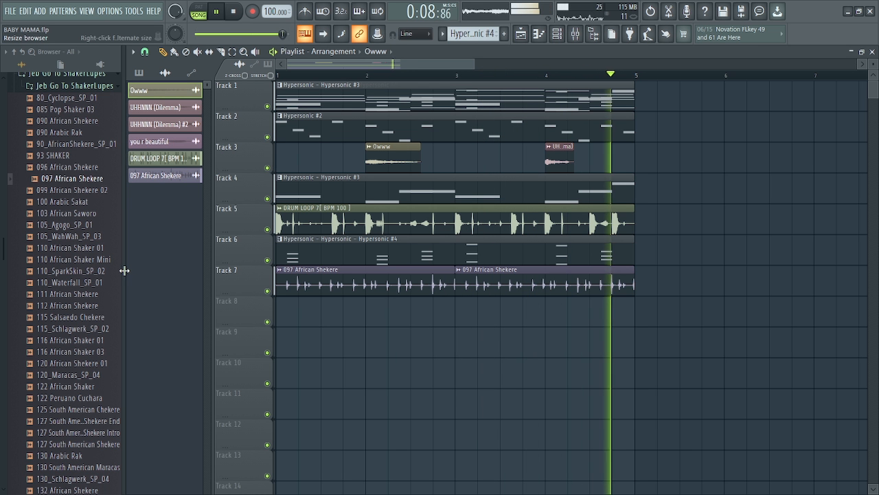
pyautogui.moveTo(122, 271); pyautogui.dragTo(101, 271)
pyautogui.doubleClick(542, 163)
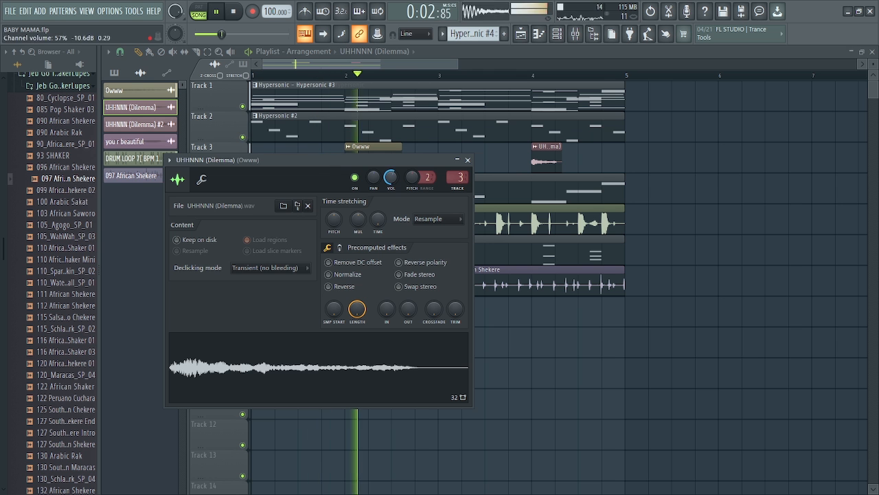
pyautogui.click(468, 159)
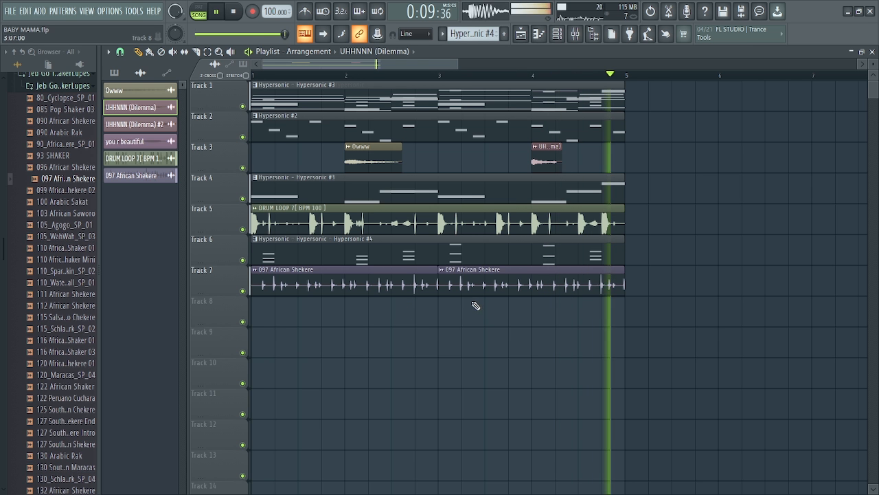
pyautogui.press('space')
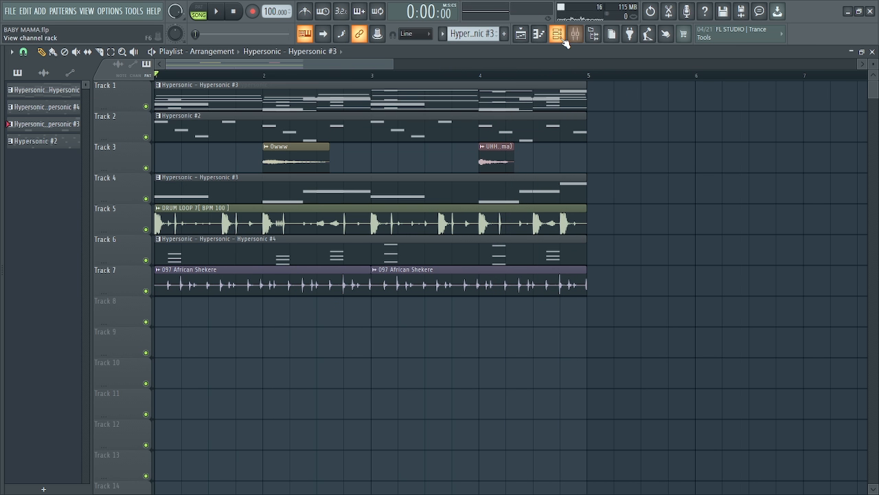
# Load Fruity soft clipper in the first effect slot of the Master mixer track and play the beat through it.
pyautogui.click(560, 35)
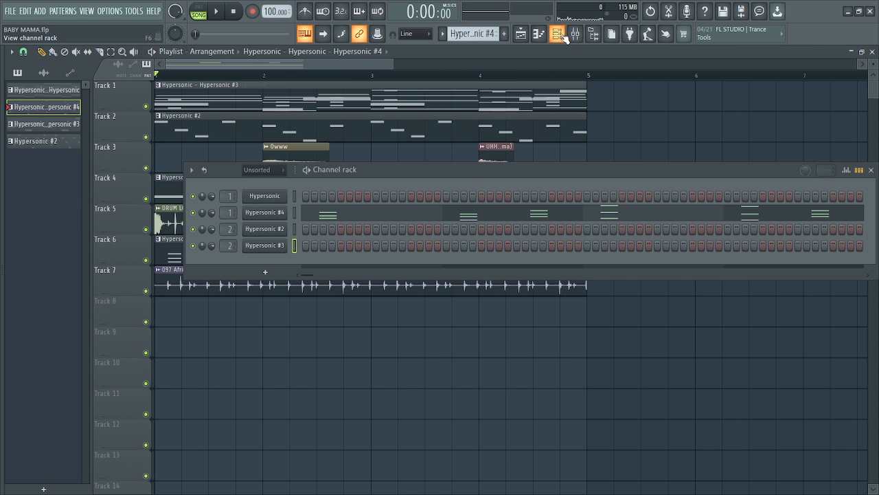
pyautogui.press('F9')
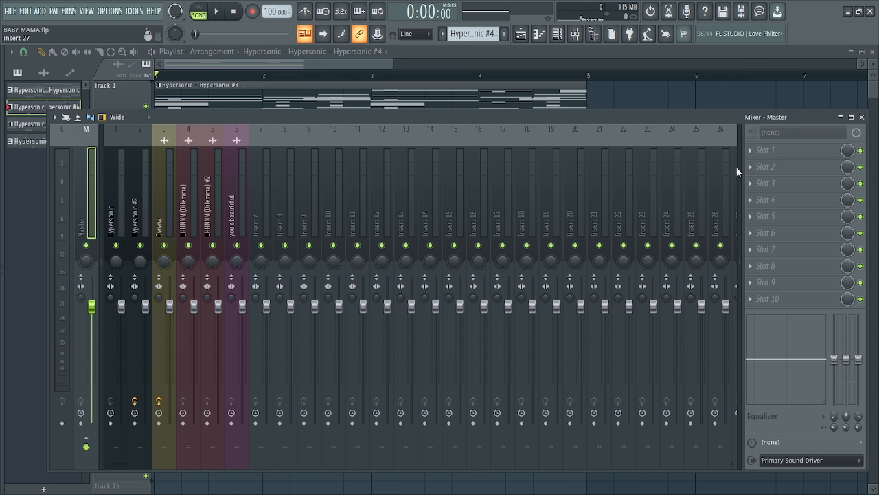
pyautogui.click(765, 150)
pyautogui.click(595, 397)
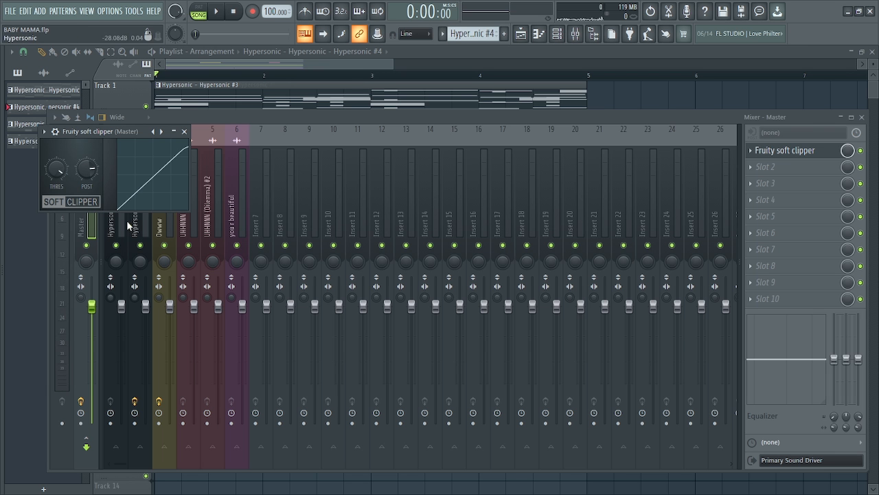
pyautogui.moveTo(132, 132); pyautogui.dragTo(269, 189)
pyautogui.press('Escape')
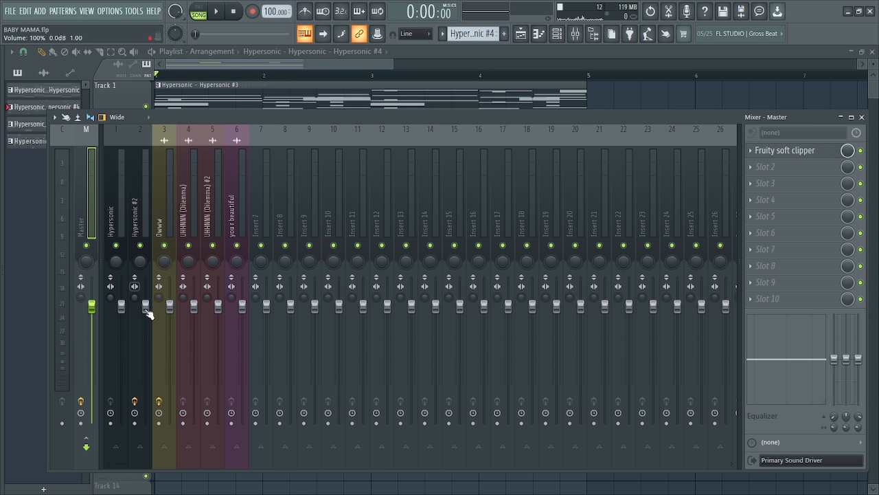
pyautogui.press('space')
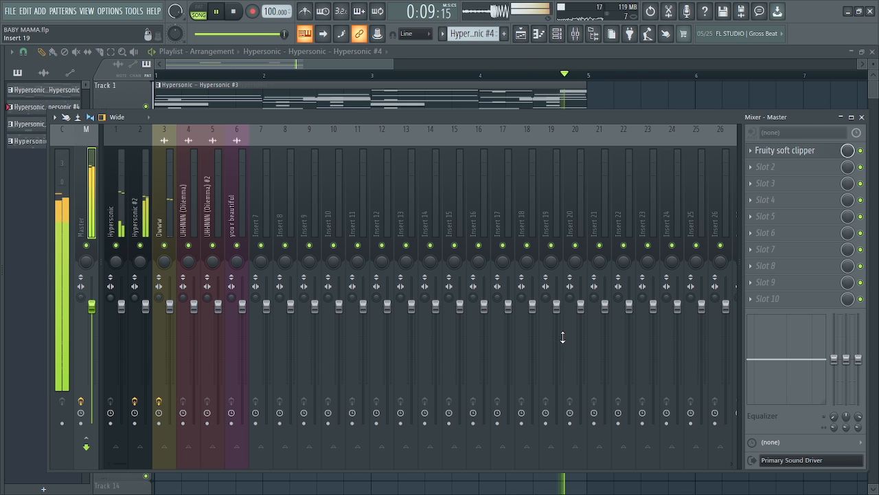
pyautogui.press('space')
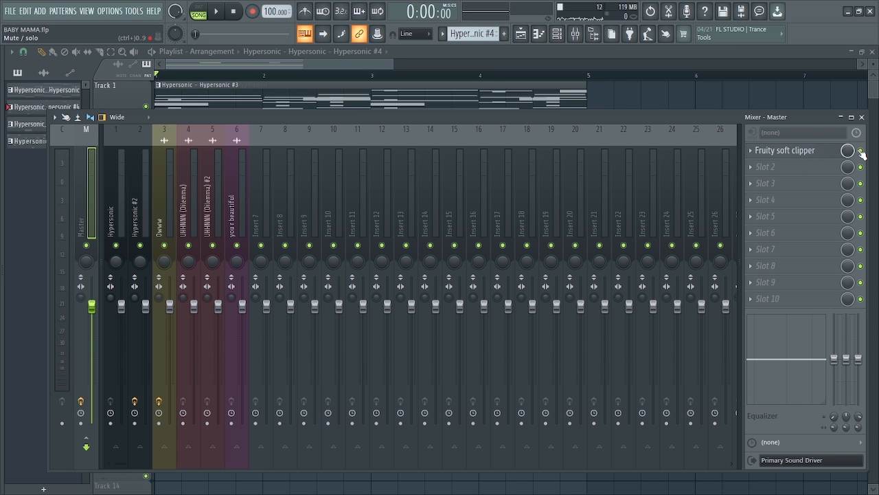
# Set the channel rack's main swing to 21%.
pyautogui.press('F9')
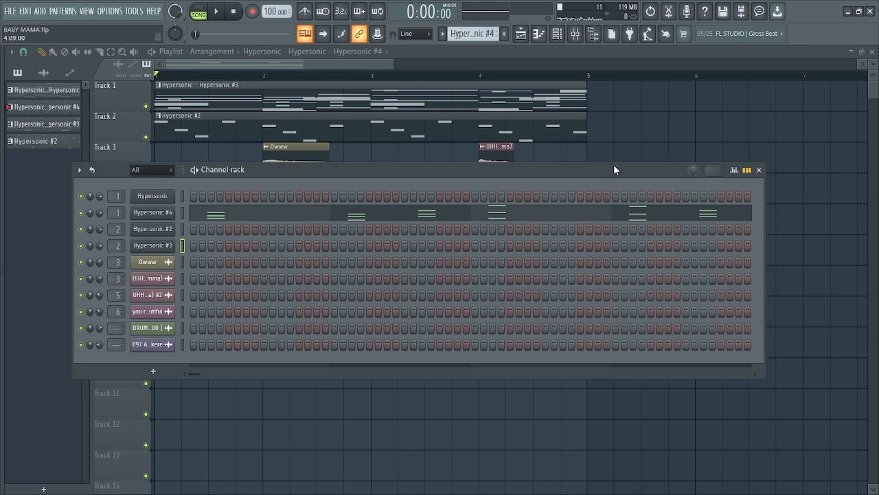
pyautogui.moveTo(614, 164); pyautogui.dragTo(669, 175)
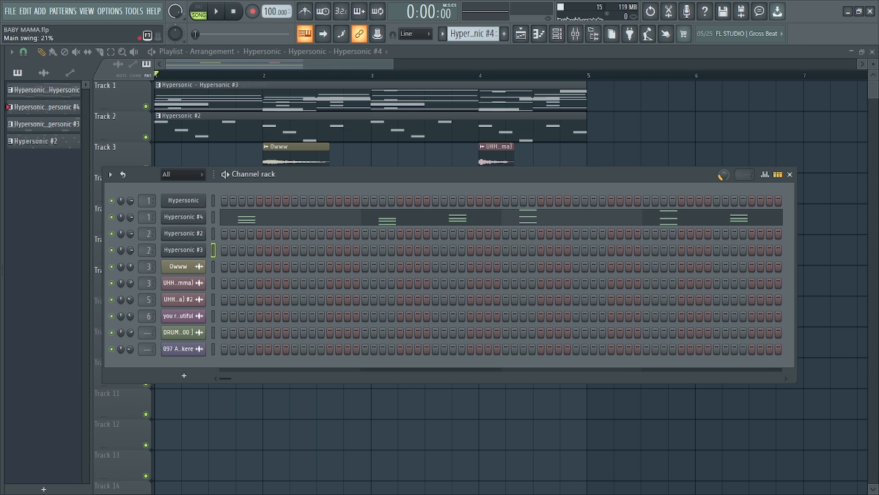
pyautogui.click(790, 175)
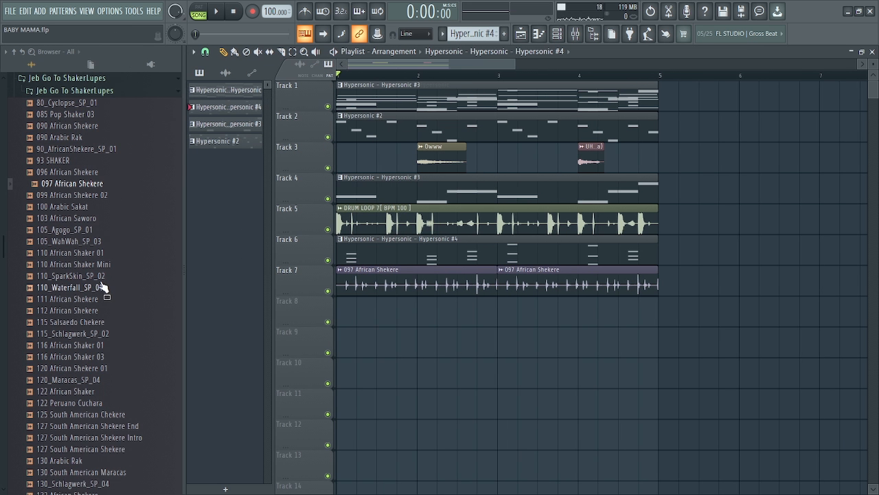
# Try to place the vybeBeenOnClap_2 sample from the recent files on Track 8.
pyautogui.scroll(10, 103, 280)
pyautogui.click(52, 96)
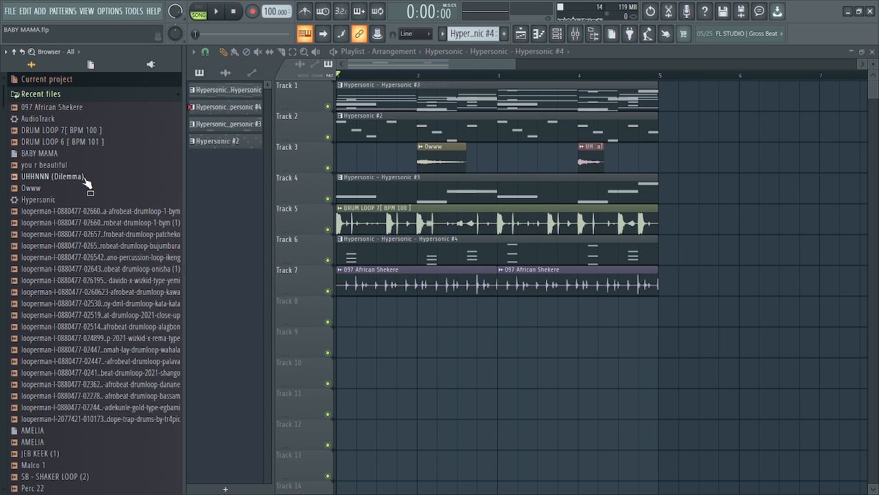
pyautogui.scroll(-8, 75, 248)
pyautogui.click(66, 282)
pyautogui.moveTo(64, 283); pyautogui.dragTo(347, 319)
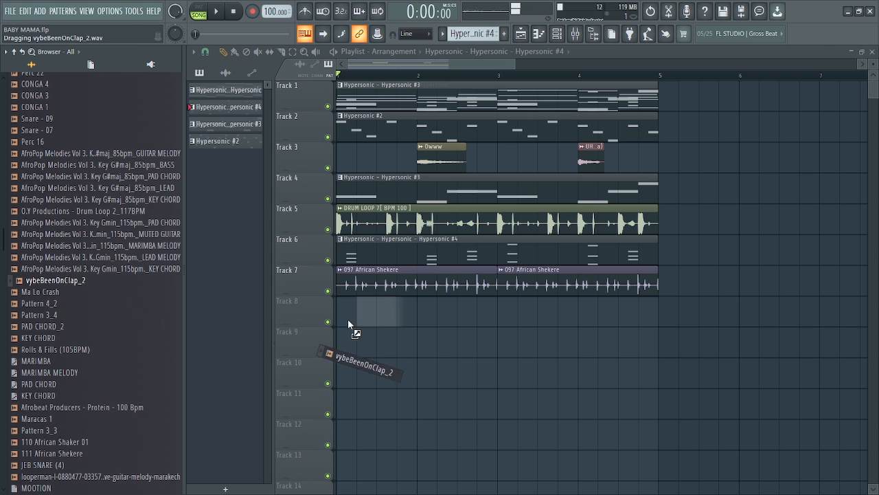
# Place the Ma Lo Crash sample from the recent files on Track 8 midway through bar 3 and reverse it.
pyautogui.click(53, 295)
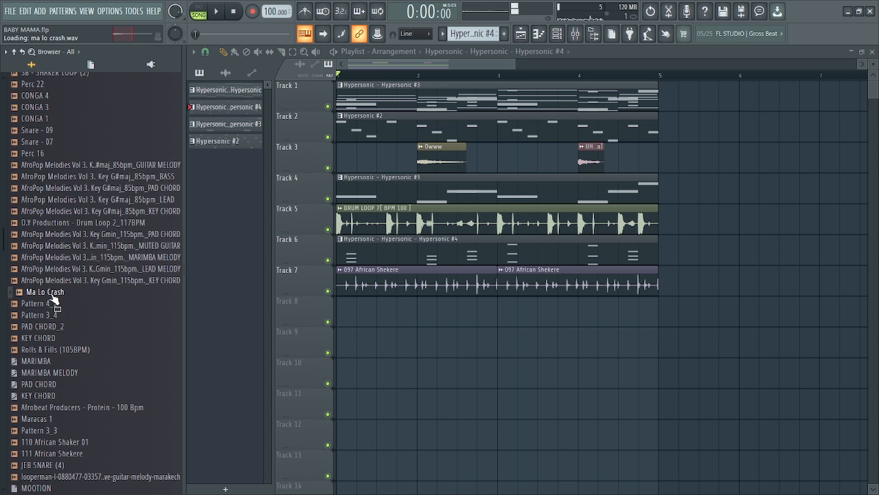
pyautogui.moveTo(54, 300); pyautogui.dragTo(576, 313)
pyautogui.doubleClick(576, 313)
pyautogui.click(401, 259)
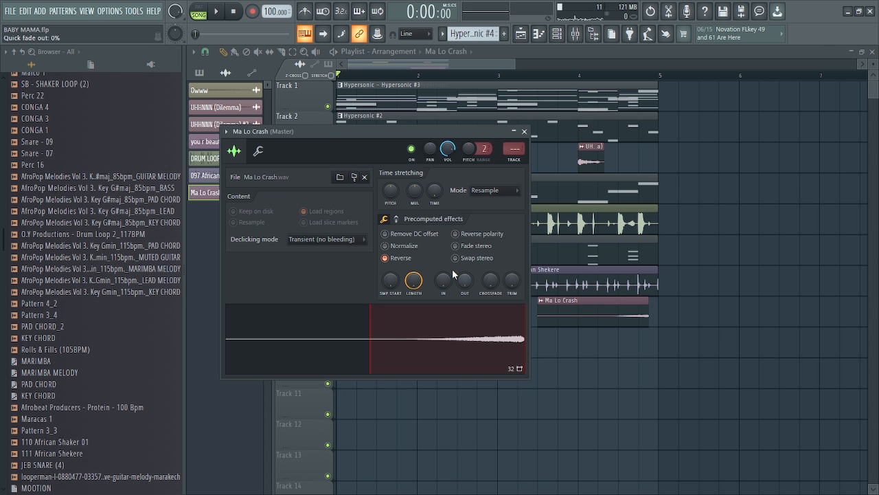
pyautogui.click(524, 131)
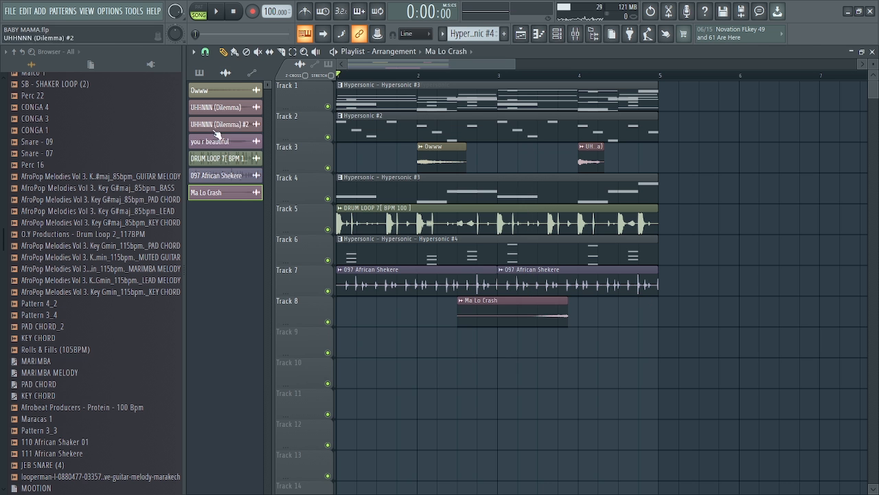
# Turn off grid snapping in the playlist and shift the Ma Lo Crash clip on Track 8 to end exactly at bar 4.
pyautogui.click(207, 53)
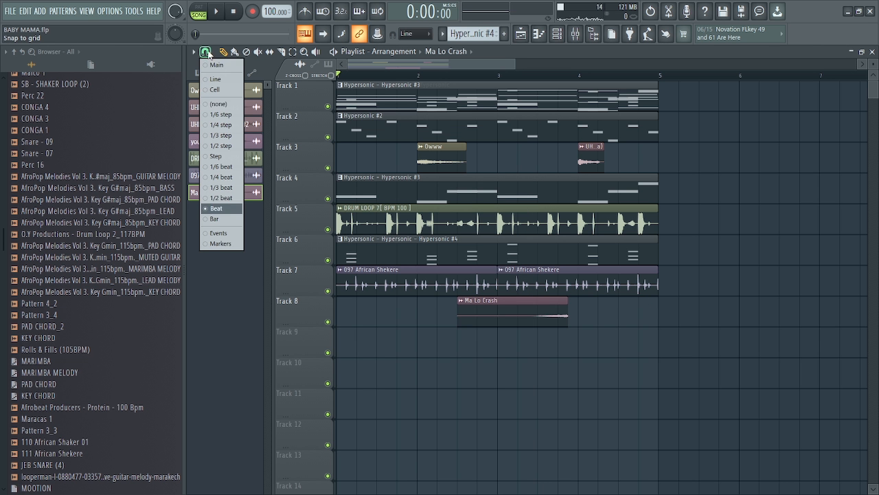
pyautogui.click(220, 104)
pyautogui.moveTo(523, 312); pyautogui.dragTo(534, 311)
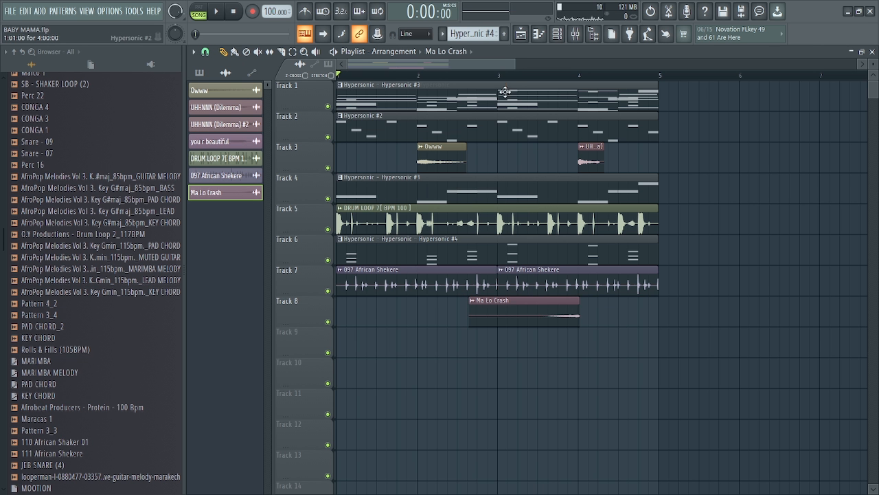
pyautogui.moveTo(511, 66); pyautogui.dragTo(428, 87)
pyautogui.moveTo(518, 316); pyautogui.dragTo(504, 311)
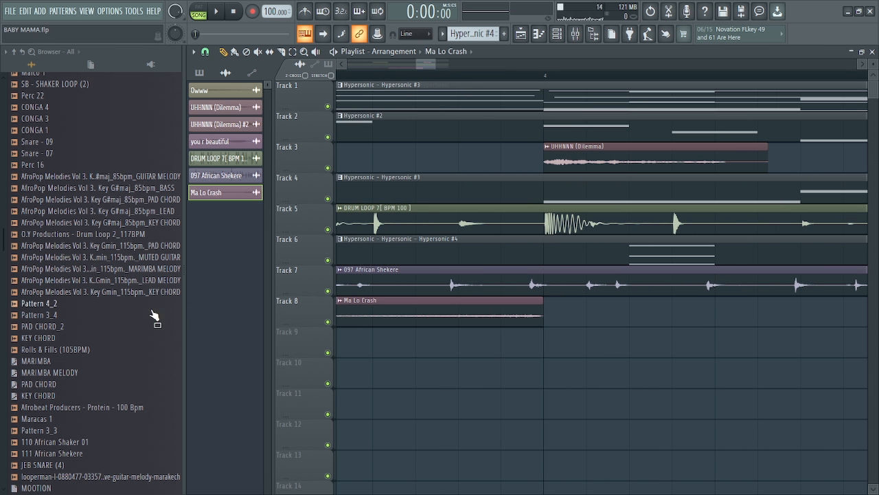
# Place the Rolls & Fills (105BPM) sample on Track 9 near bar 4 and vybeBeenOnClap_2 on Track 10 at bar 1.
pyautogui.scroll(-4, 73, 368)
pyautogui.moveTo(69, 211); pyautogui.dragTo(742, 316)
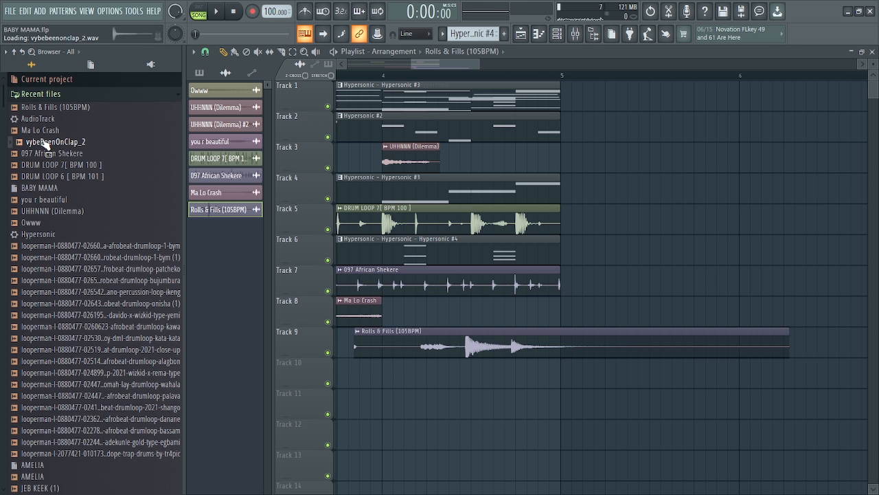
pyautogui.moveTo(43, 143); pyautogui.dragTo(360, 380)
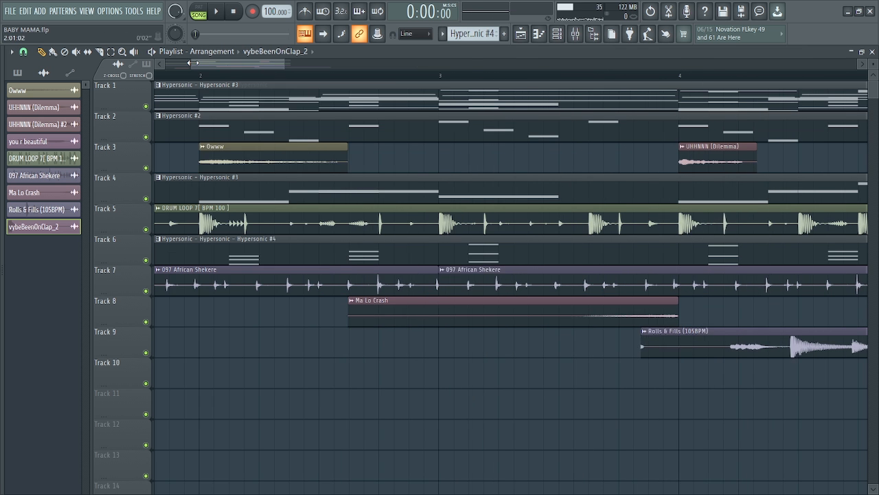
pyautogui.moveTo(193, 63); pyautogui.dragTo(163, 63)
pyautogui.moveTo(233, 375); pyautogui.dragTo(177, 374)
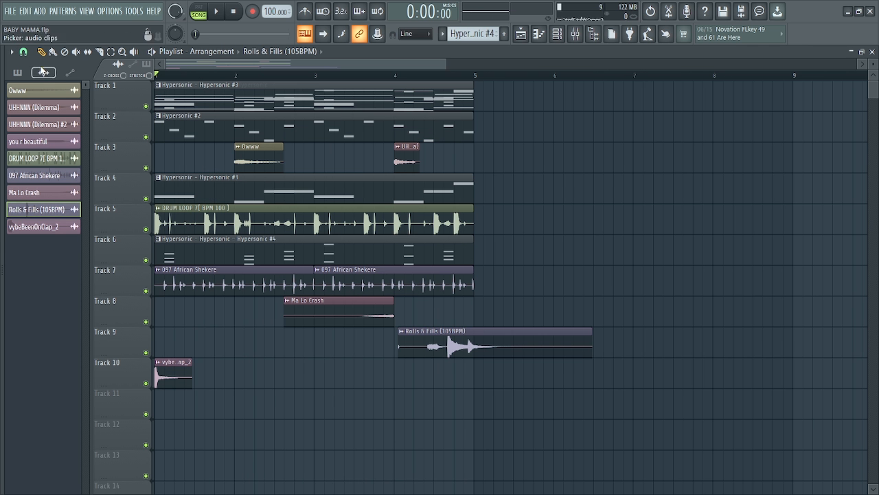
# Align the start of the Rolls & Fills (105BPM) clip on Track 10 with bar 4, with snap set to (none).
pyautogui.click(23, 52)
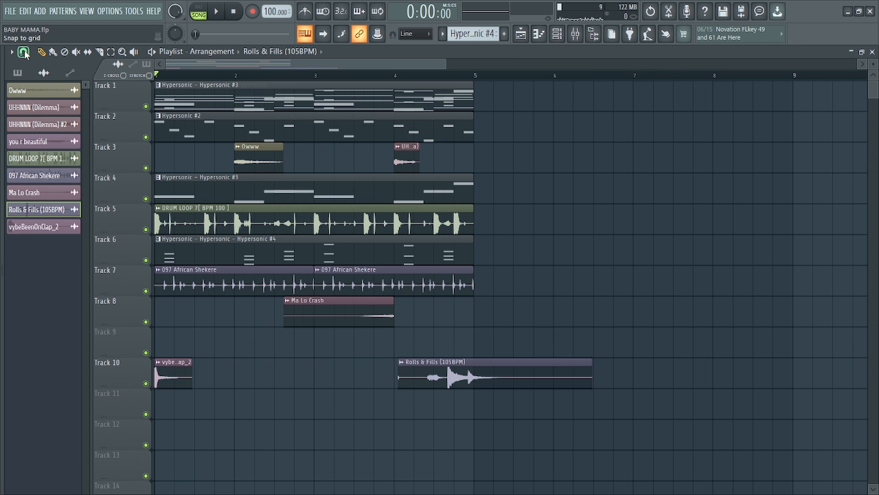
pyautogui.click(24, 54)
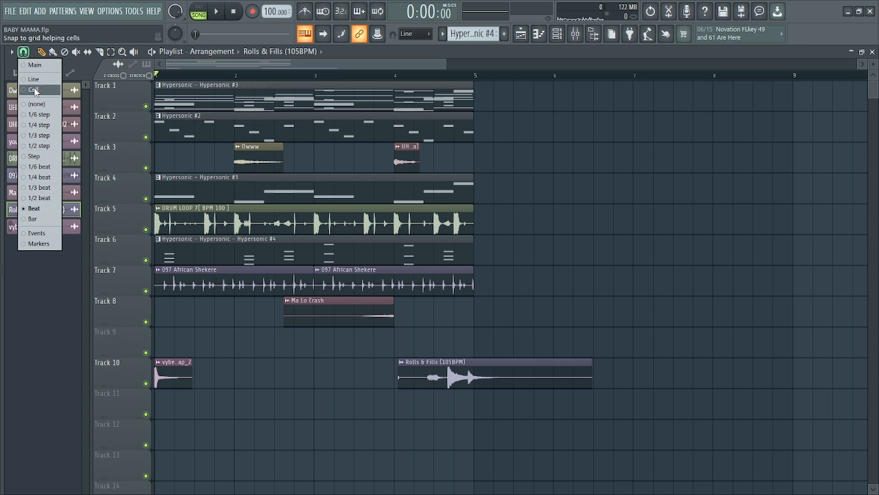
pyautogui.click(33, 104)
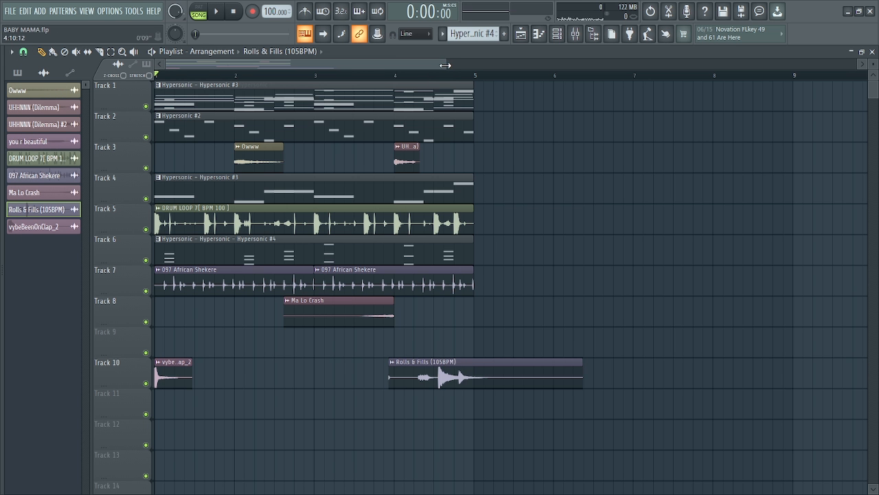
pyautogui.moveTo(445, 65); pyautogui.dragTo(69, 77)
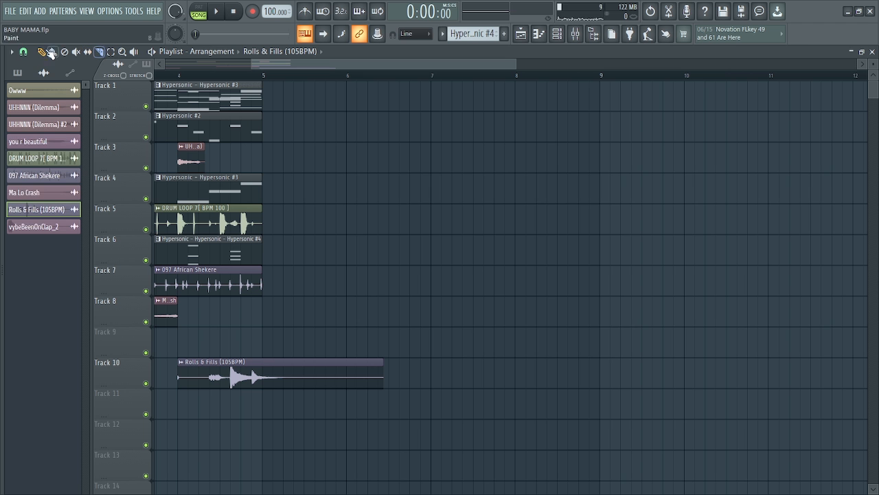
# Set the playlist snap to Beat and slice the Rolls & Fills (105BPM) clip on Track 10 at bar 5.
pyautogui.click(23, 53)
pyautogui.click(44, 209)
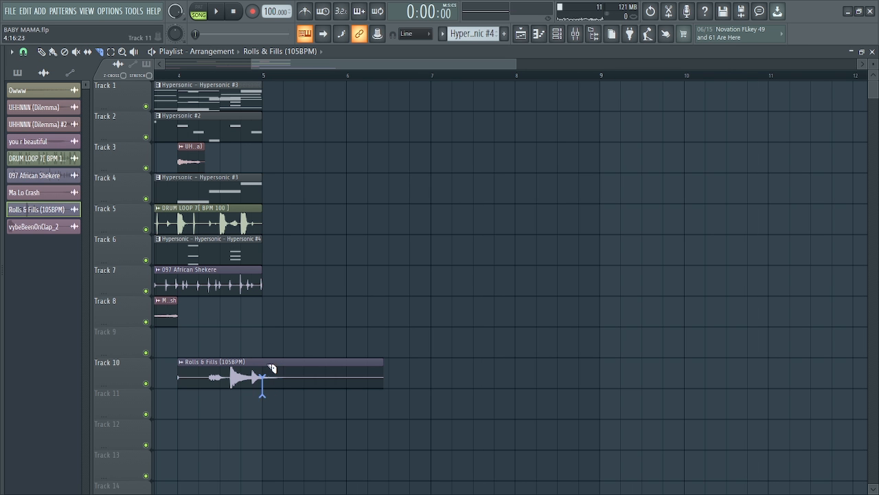
pyautogui.moveTo(272, 369); pyautogui.dragTo(268, 308)
pyautogui.moveTo(250, 66); pyautogui.dragTo(107, 77)
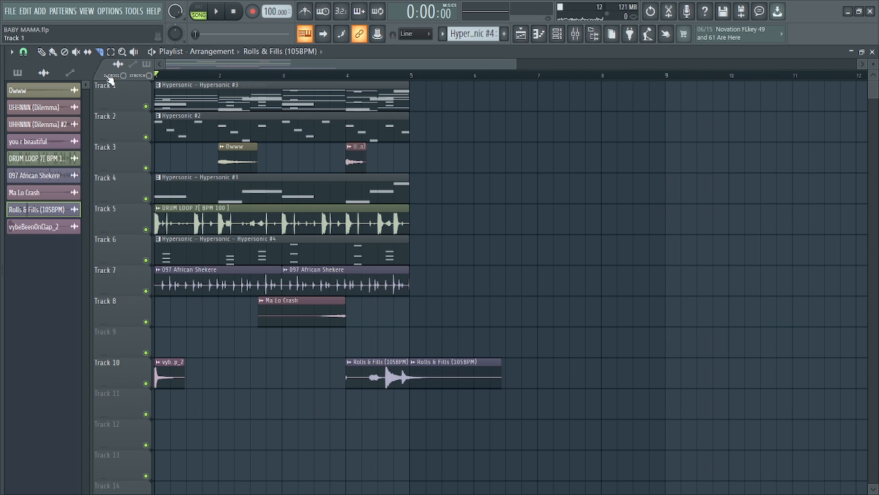
# Move the cut-off tail of the Rolls & Fills (105BPM) clip to Track 9, starting at bar 4.
pyautogui.moveTo(443, 374); pyautogui.dragTo(406, 337)
pyautogui.moveTo(551, 60); pyautogui.dragTo(414, 61)
pyautogui.doubleClick(515, 362)
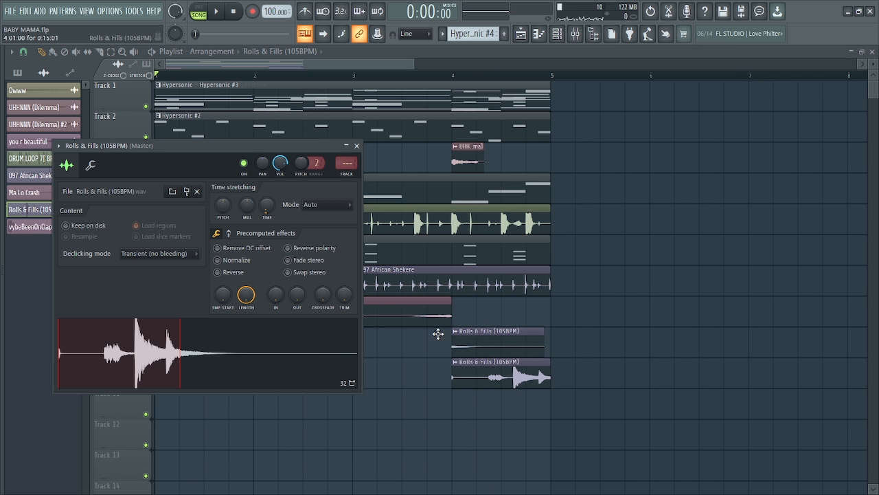
pyautogui.press('Escape')
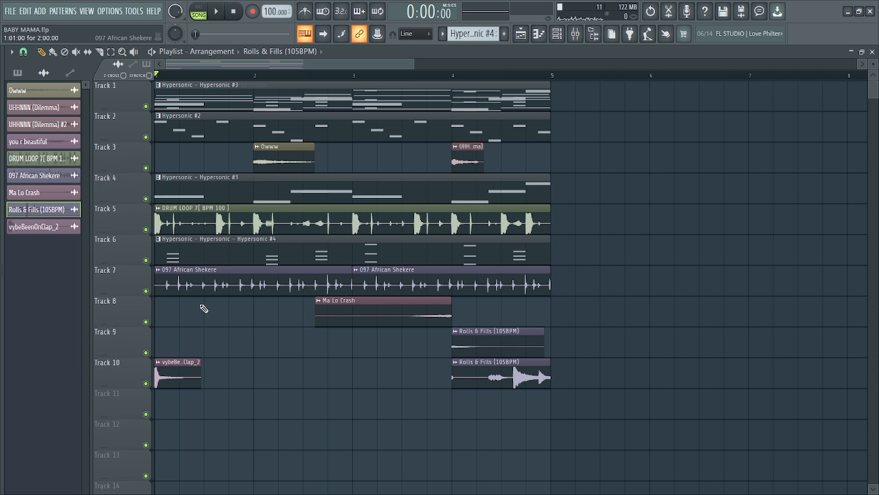
# Play back the arrangement from the start to check the added clap and fill clips.
pyautogui.click(186, 371)
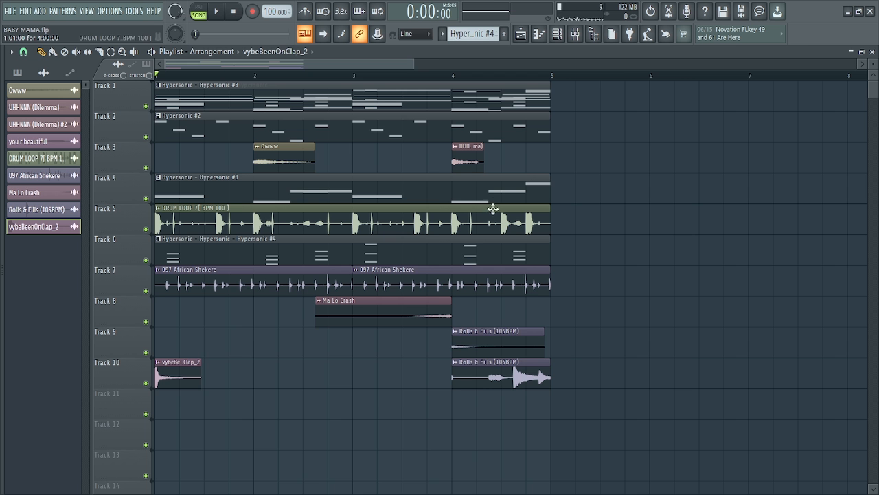
pyautogui.moveTo(414, 64); pyautogui.dragTo(431, 64)
pyautogui.press('space')
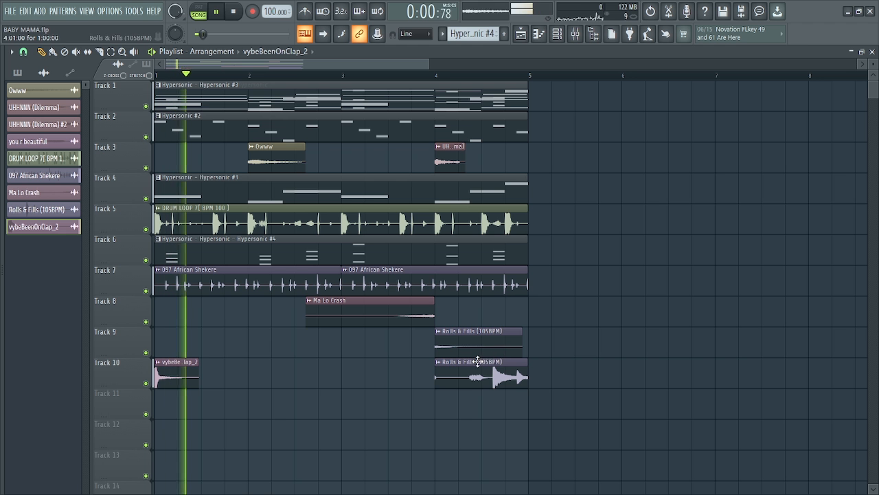
pyautogui.press('space')
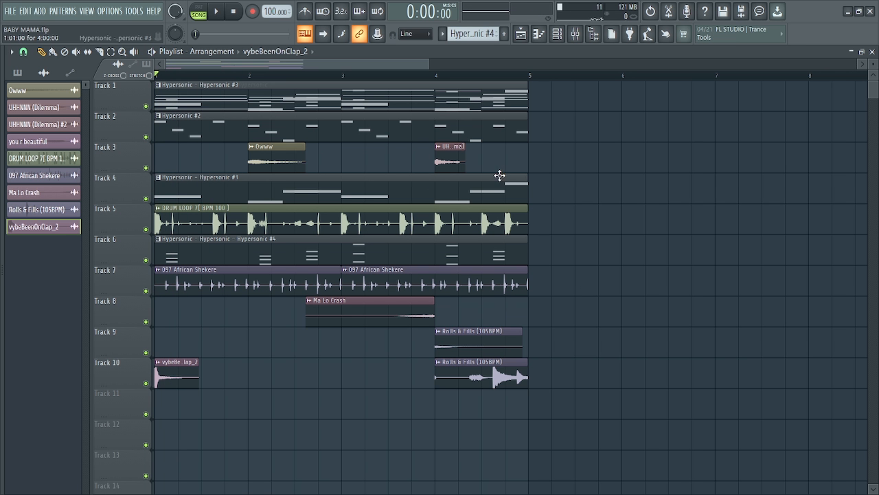
pyautogui.moveTo(428, 65); pyautogui.dragTo(397, 65)
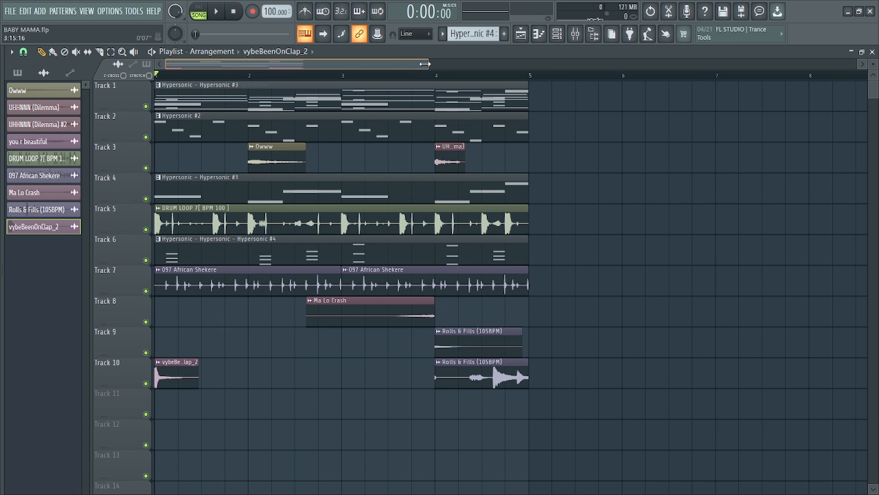
# Add a Fruity DX10 channel and load its Log Drum preset.
pyautogui.click(557, 37)
pyautogui.click(184, 359)
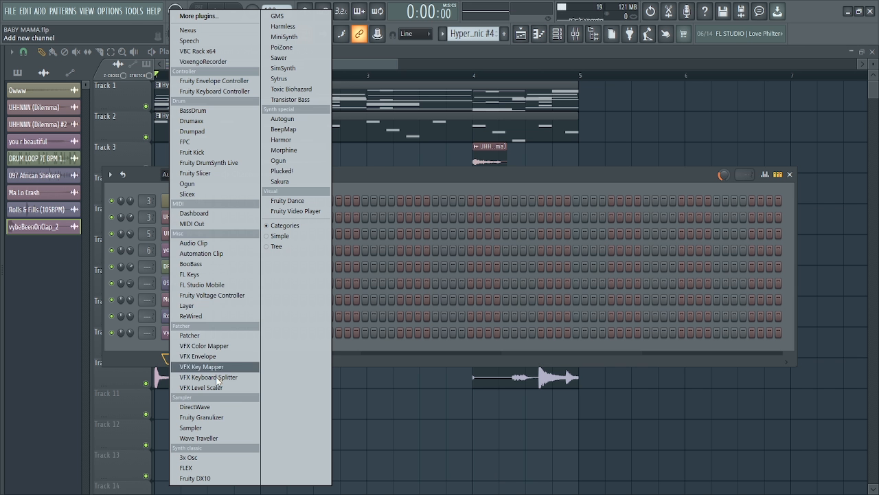
pyautogui.click(195, 478)
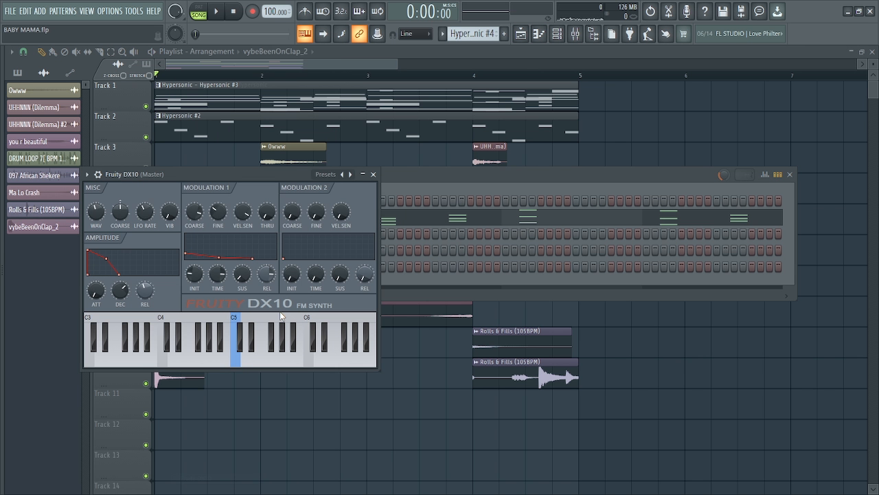
pyautogui.moveTo(240, 174); pyautogui.dragTo(384, 213)
pyautogui.click(460, 209)
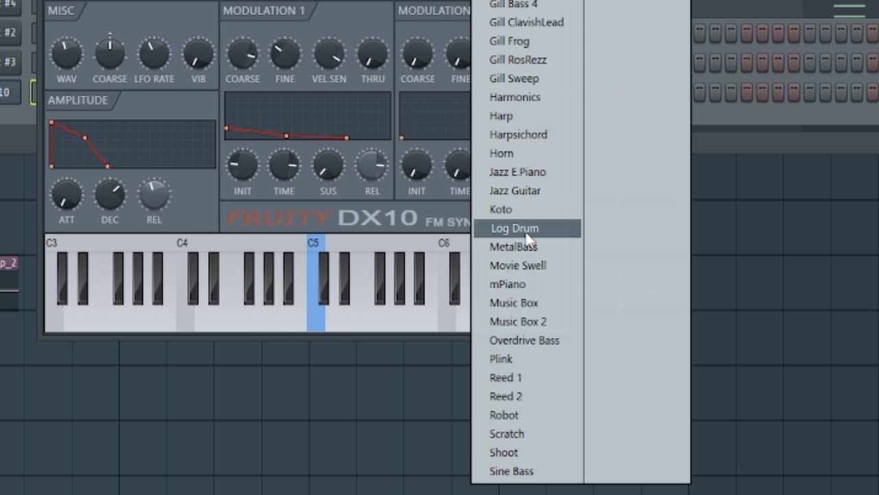
pyautogui.click(528, 232)
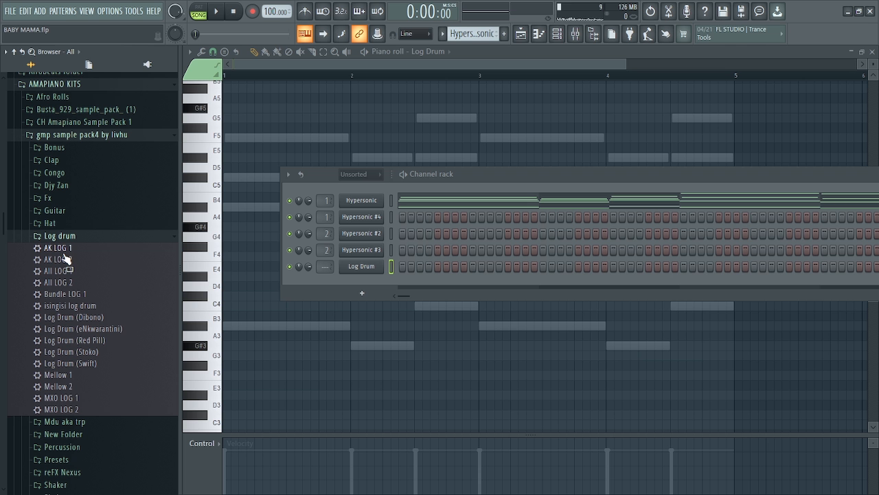
# Load AK LOG 1 from the gmp sample pack's Log drum folder into a new channel and audition it.
pyautogui.moveTo(65, 255); pyautogui.dragTo(415, 254)
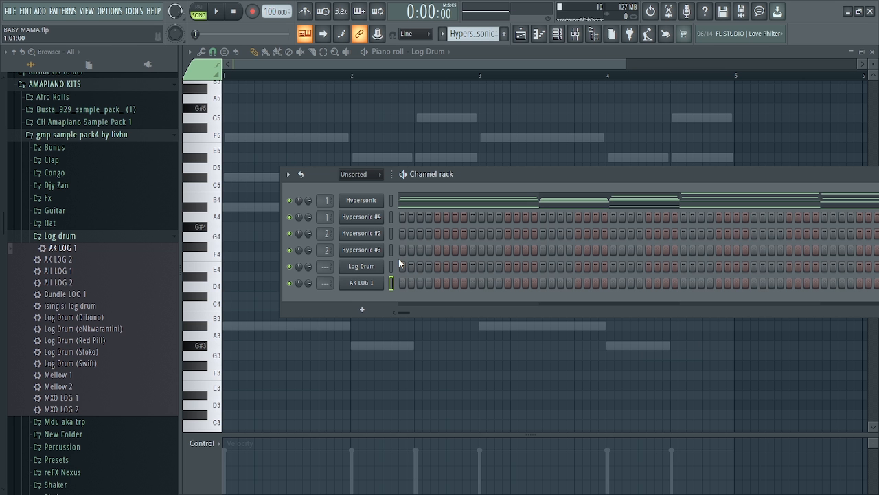
pyautogui.press('q')
pyautogui.press('q')
pyautogui.press('q')
pyautogui.press('q')
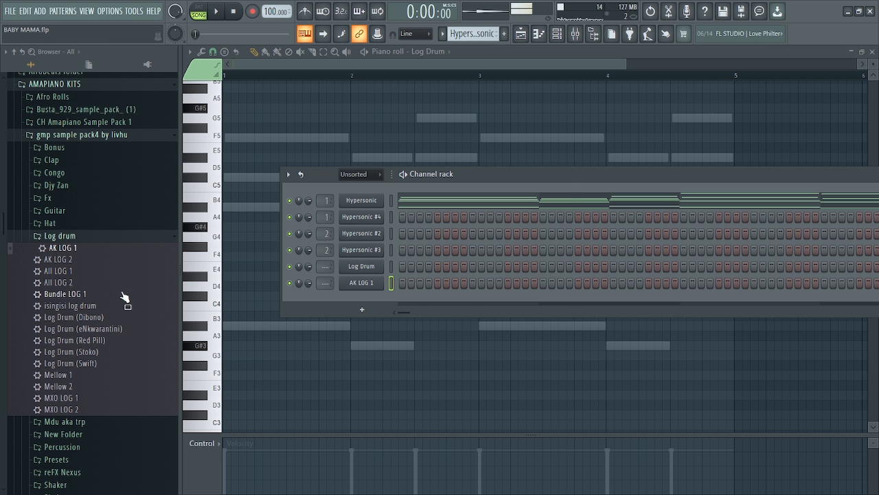
# Replace the AK LOG 1 channel with the AK LOG 2 preset and audition its sound.
pyautogui.click(361, 282)
pyautogui.moveTo(63, 261); pyautogui.dragTo(346, 283)
pyautogui.press('q')
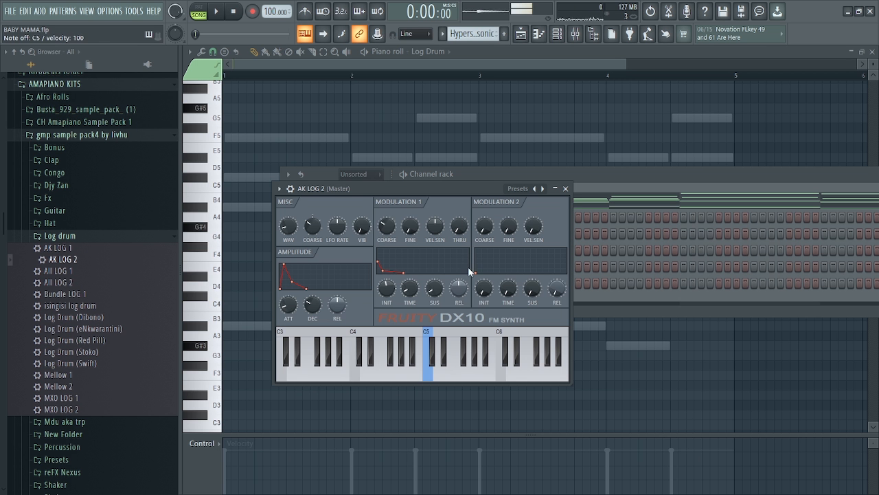
pyautogui.press('q')
pyautogui.press('q')
pyautogui.press('m')
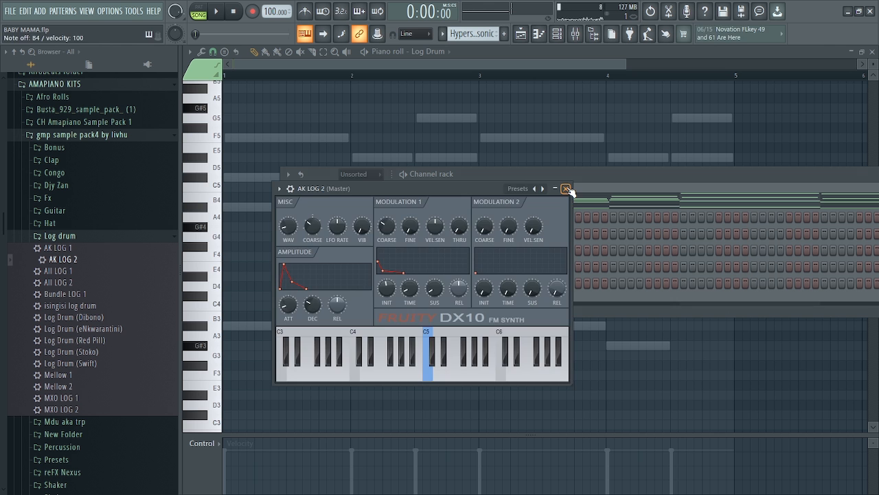
# Close the AK LOG 2 instrument window and delete the Log Drum channel from the channel rack.
pyautogui.click(567, 189)
pyautogui.rightClick(357, 270)
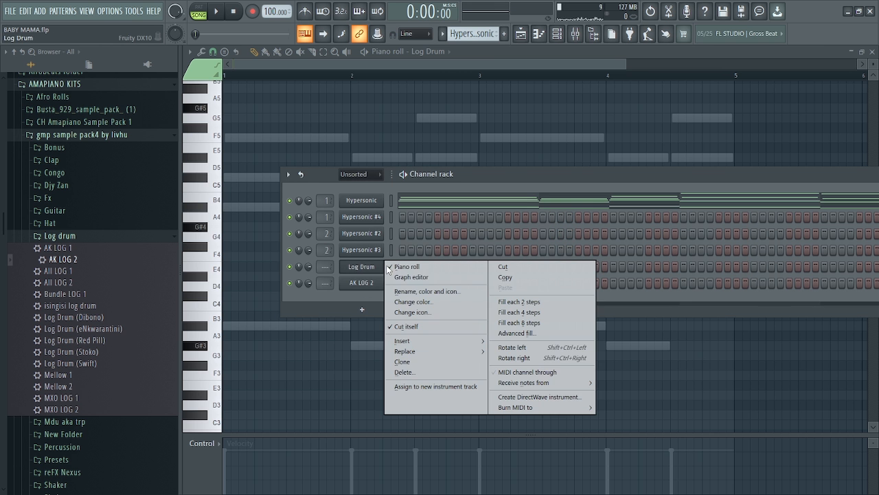
pyautogui.click(419, 371)
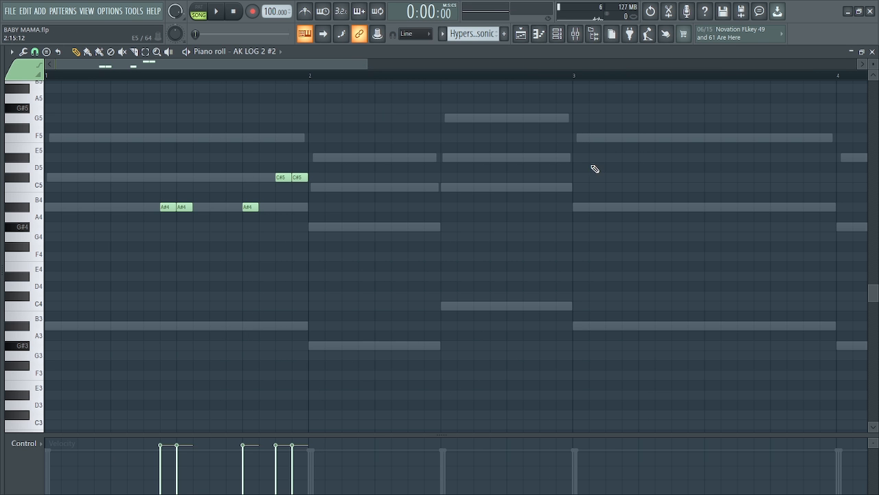
# Add three C5 notes in the second half of bar 2 and a G#4 note before them to the AK LOG pattern, checking by playback.
pyautogui.press('space')
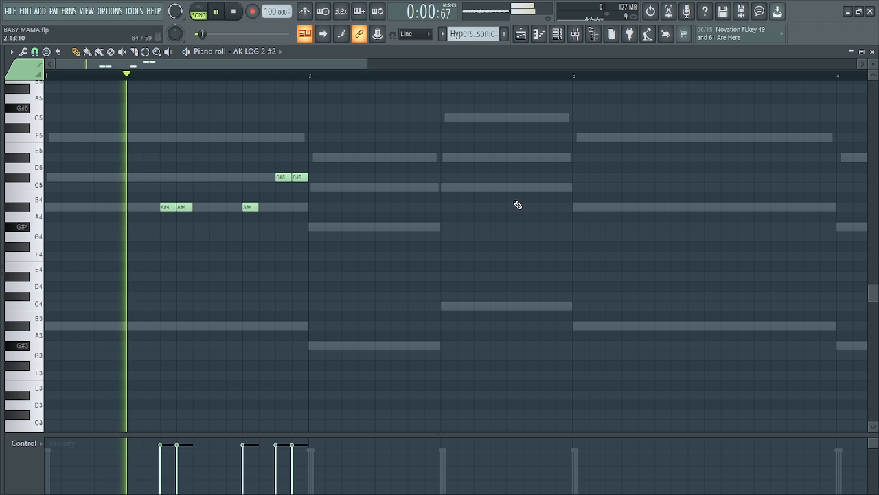
pyautogui.click(515, 187)
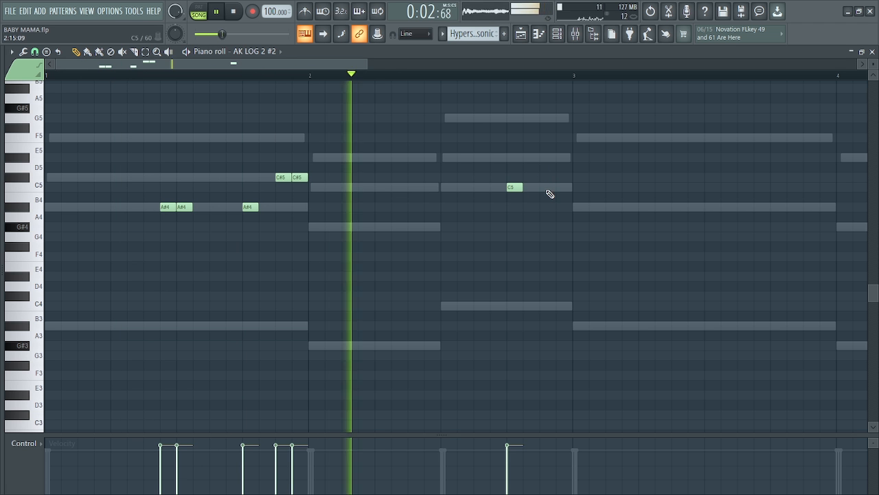
pyautogui.click(548, 187)
pyautogui.click(562, 187)
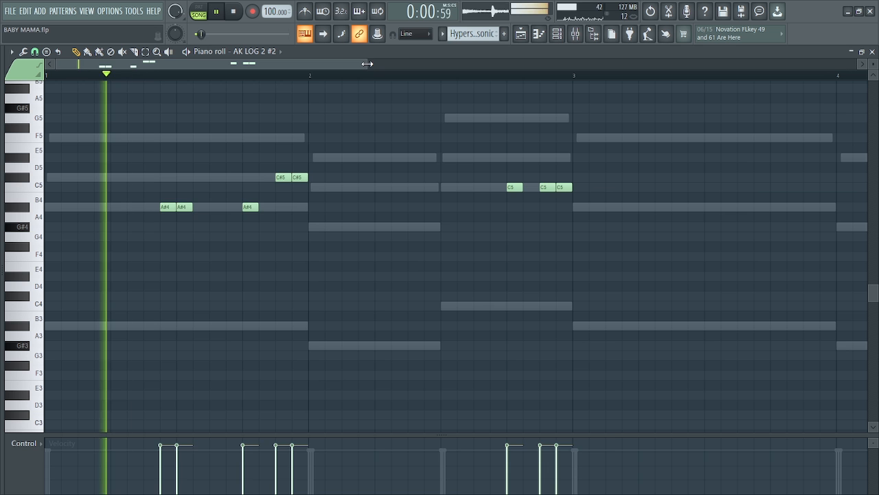
pyautogui.scroll(-2, 359, 62)
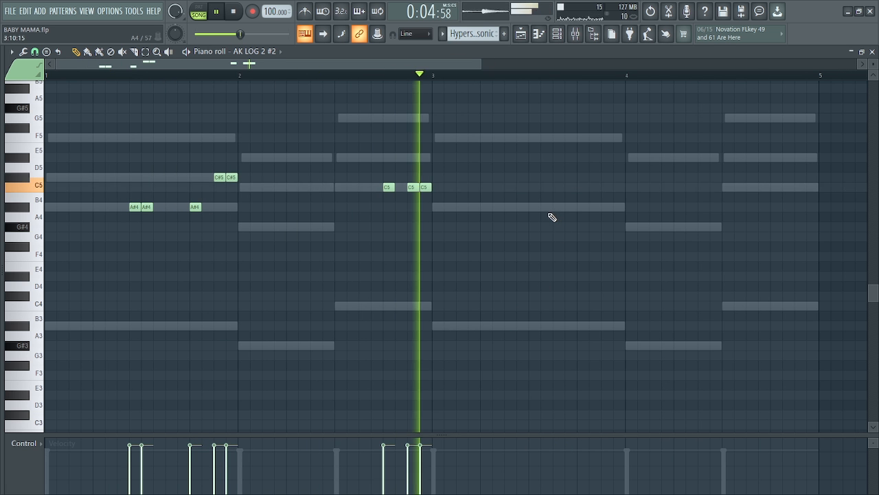
pyautogui.press('space')
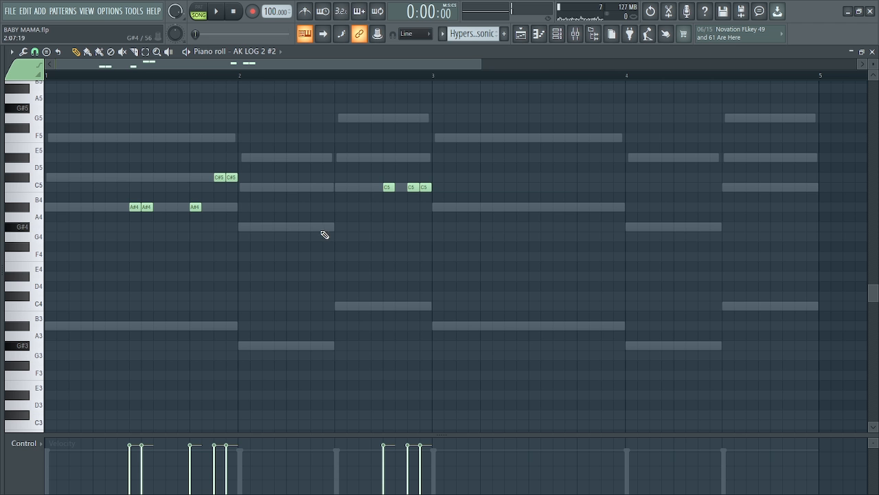
pyautogui.click(314, 227)
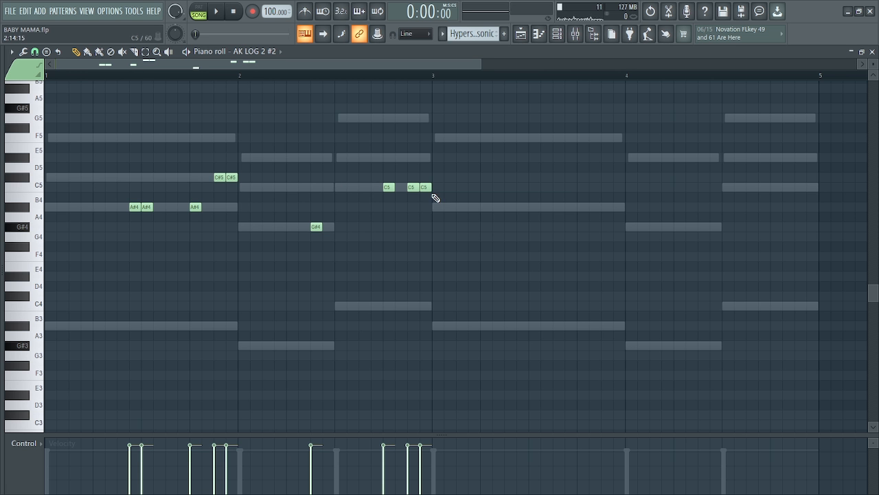
pyautogui.press('space')
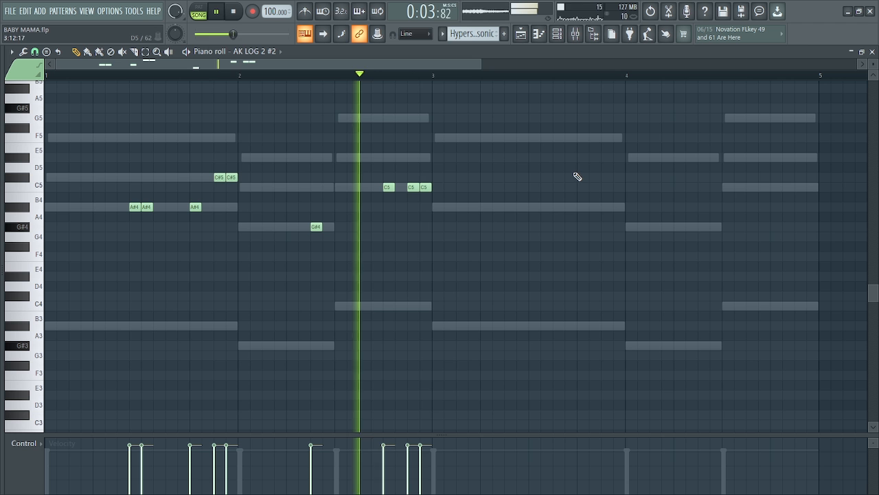
# Duplicate the log drum notes of bars 1–2 into bars 3–4 of the AK LOG 2 #2 pattern.
pyautogui.press('space')
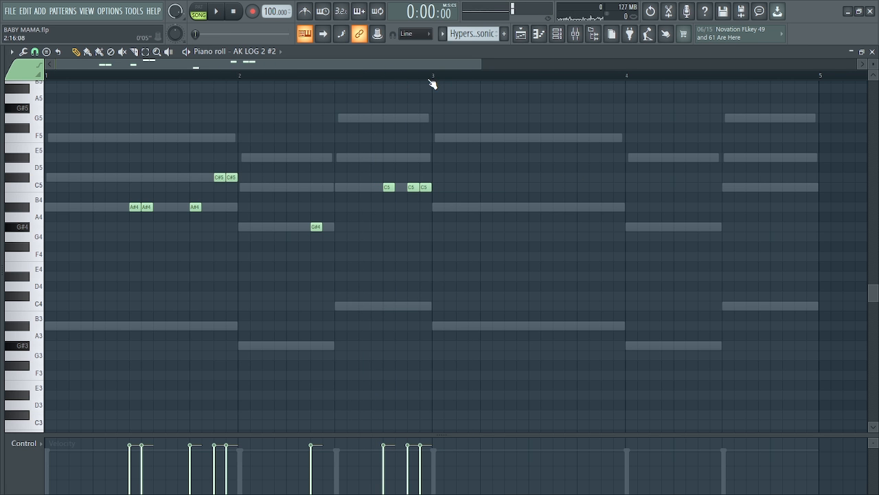
pyautogui.moveTo(434, 82); pyautogui.dragTo(3, 110)
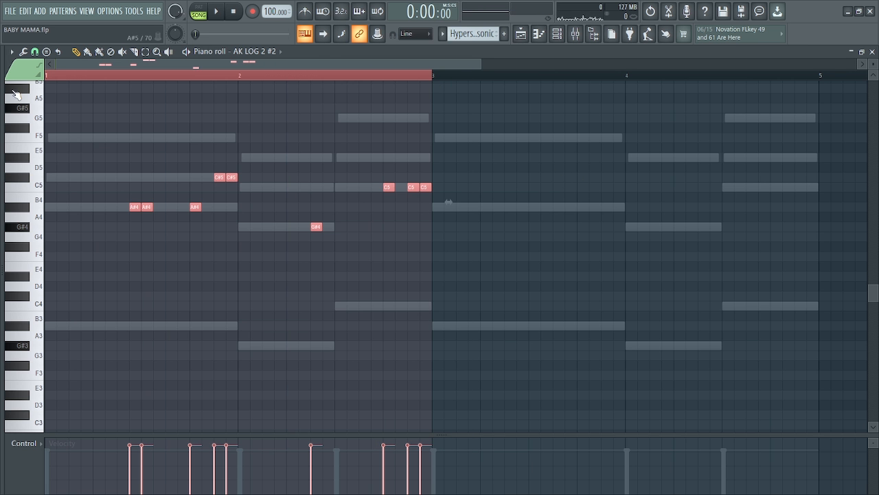
pyautogui.hotkey('ctrl', 'b')
pyautogui.click(653, 186)
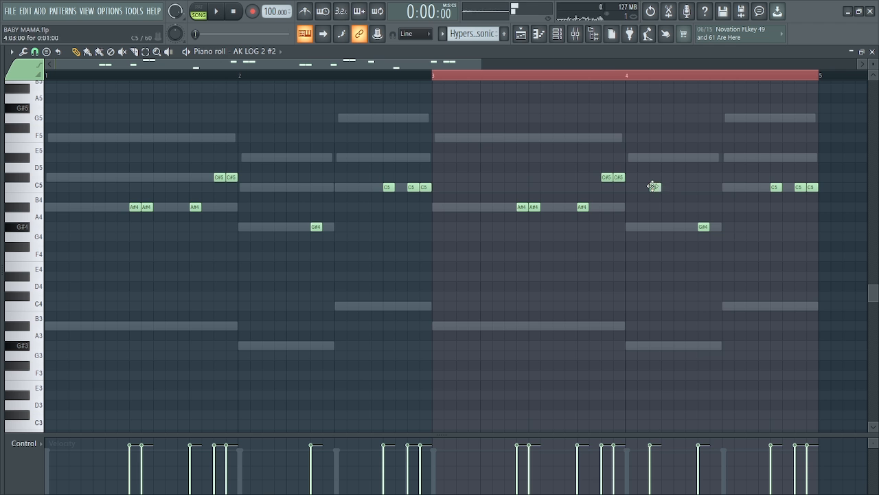
# Raise the two C#5 notes at the end of bar 3 to F5, check by playback and clear the selection.
pyautogui.moveTo(629, 182); pyautogui.dragTo(612, 137)
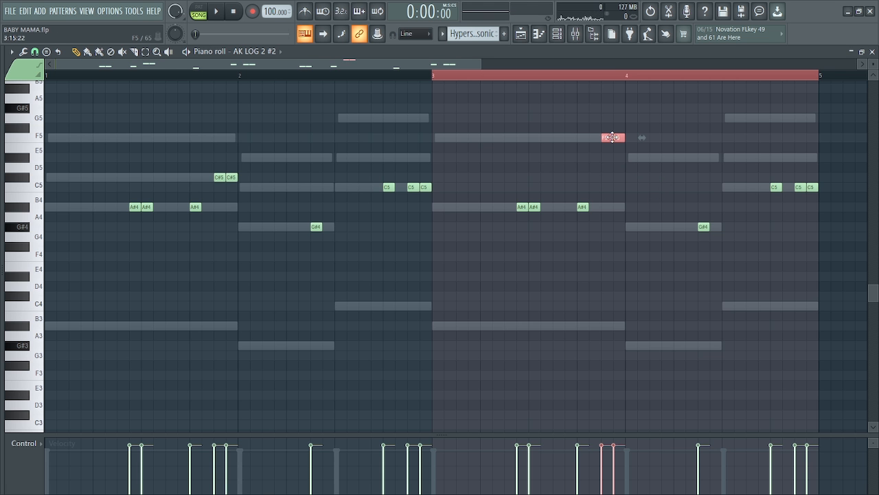
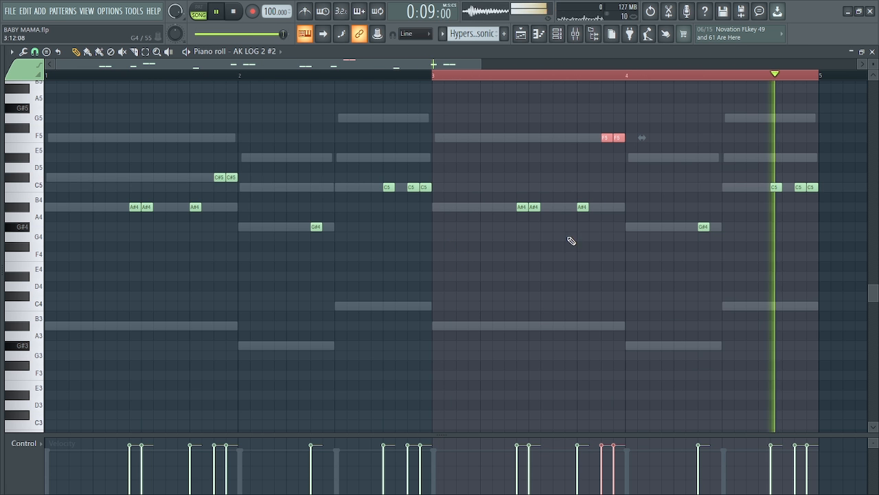
pyautogui.press('space')
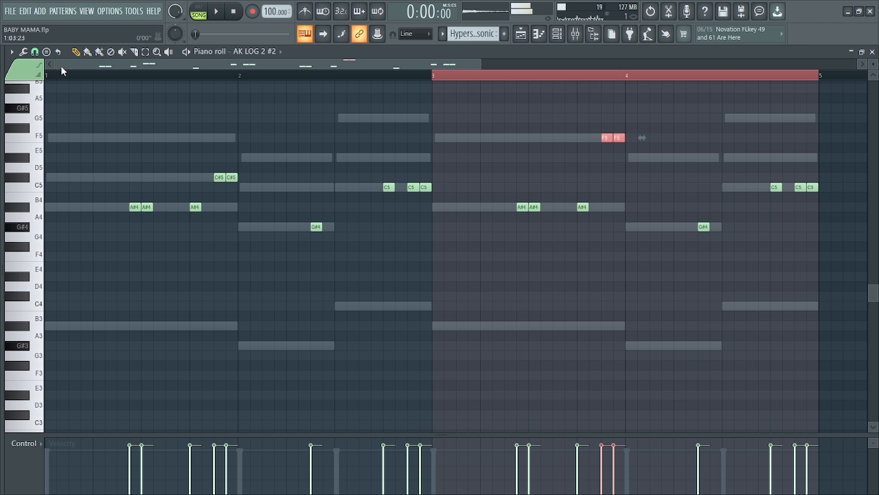
pyautogui.click(48, 78)
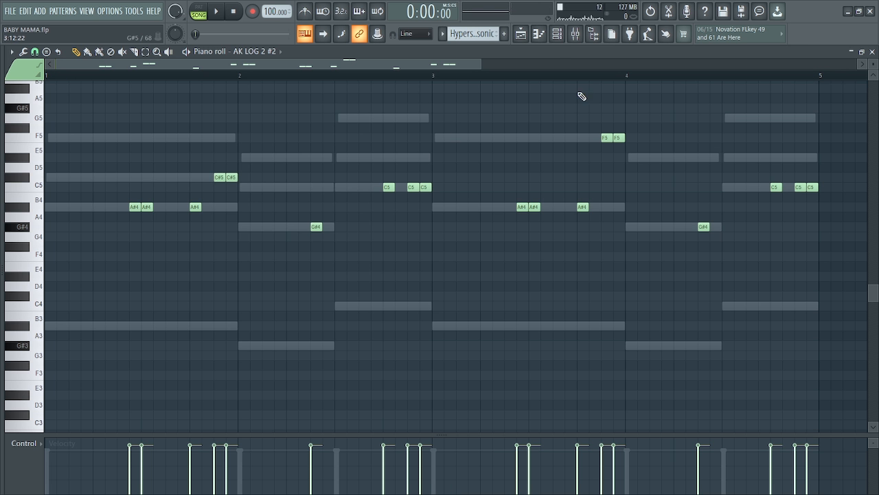
# Add a Fruity DX10 synth channel to the channel rack and move its window clear of the channel names.
pyautogui.click(557, 34)
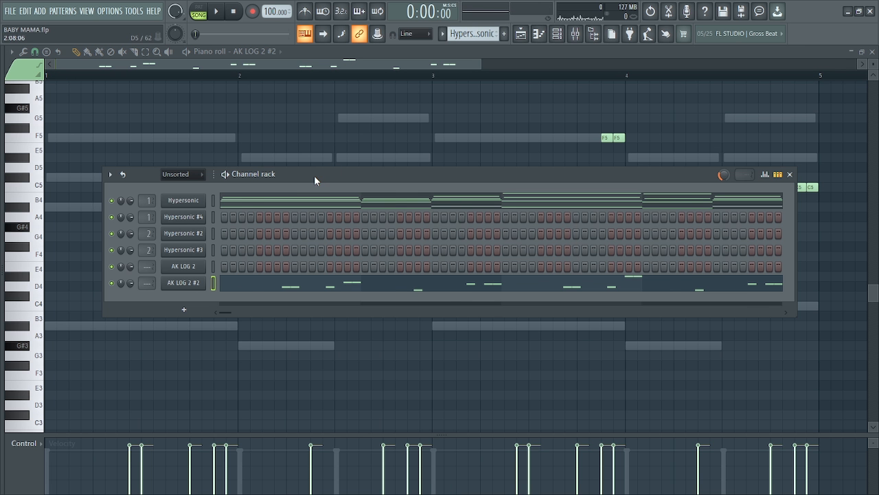
pyautogui.moveTo(315, 177); pyautogui.dragTo(322, 153)
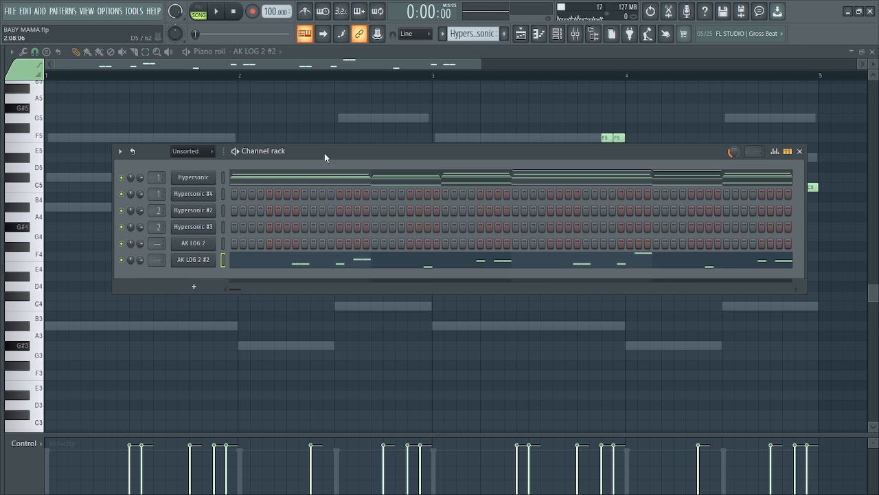
pyautogui.click(193, 286)
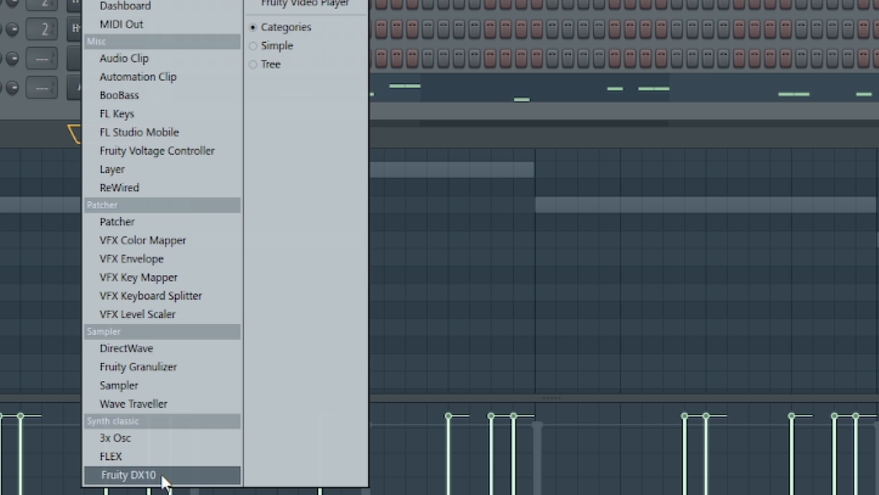
pyautogui.click(167, 481)
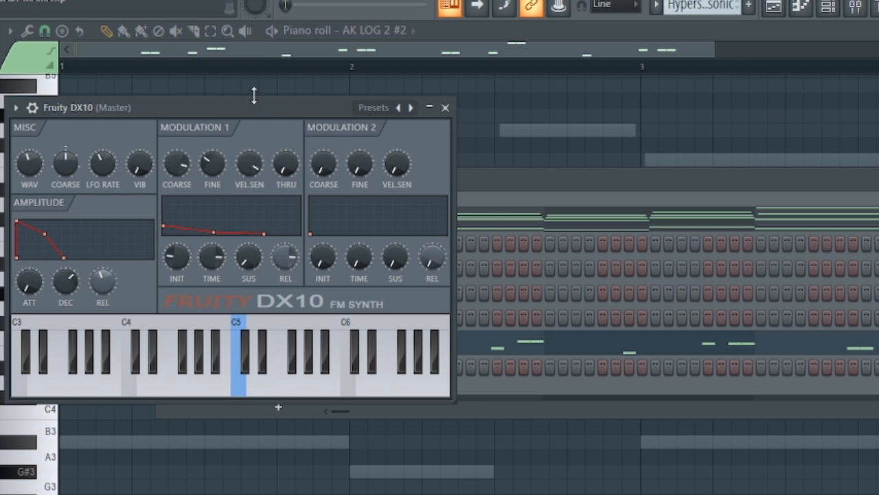
pyautogui.moveTo(249, 114); pyautogui.dragTo(752, 98)
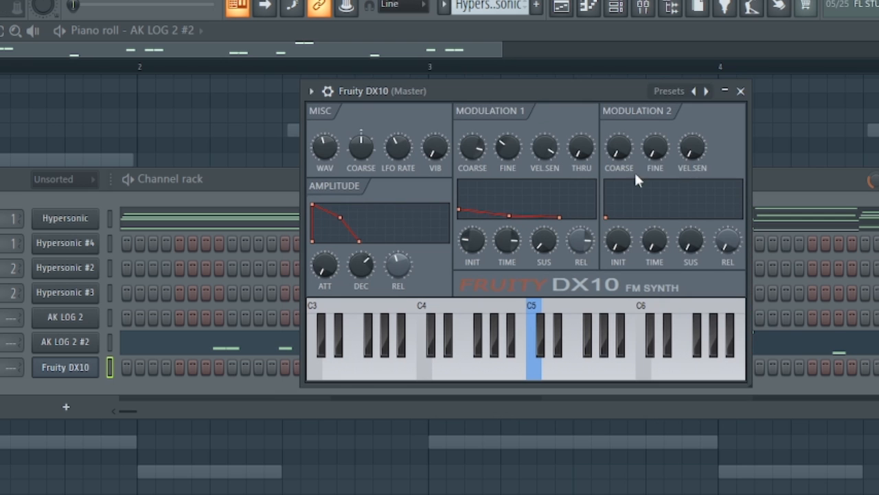
# Look up the Log Drum preset in the Fruity DX10 preset list and close the synth window.
pyautogui.click(670, 92)
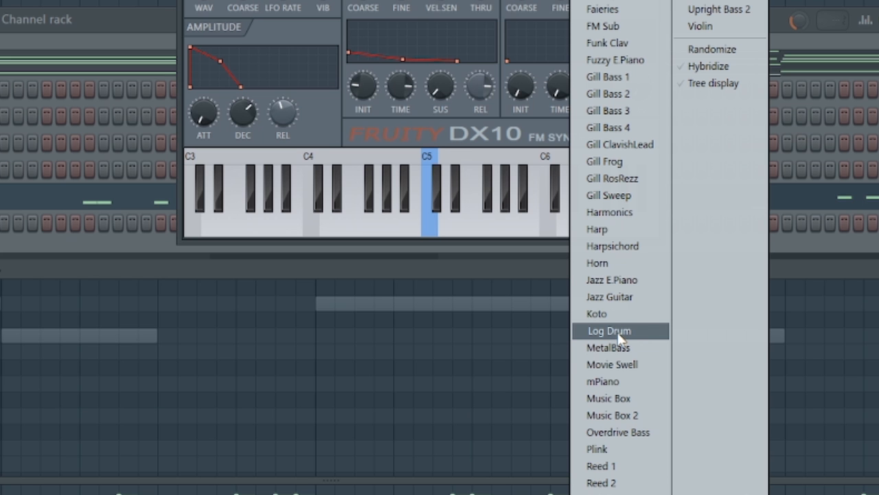
pyautogui.click(123, 10)
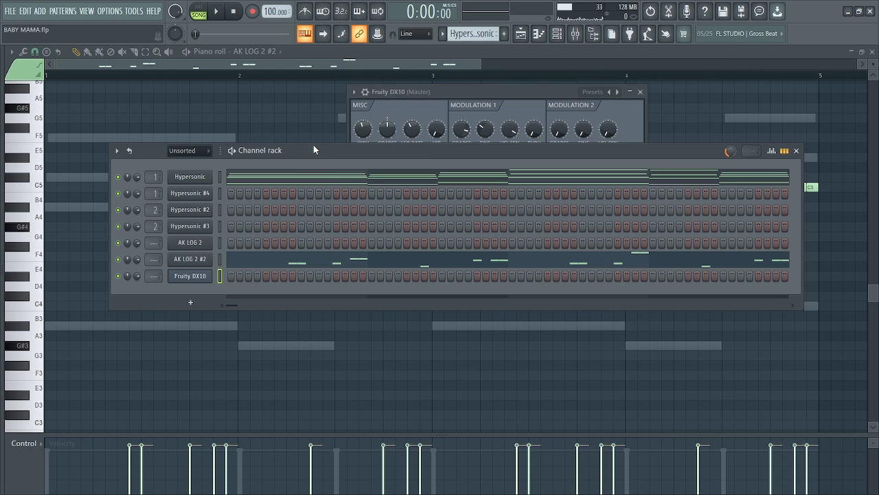
pyautogui.click(640, 91)
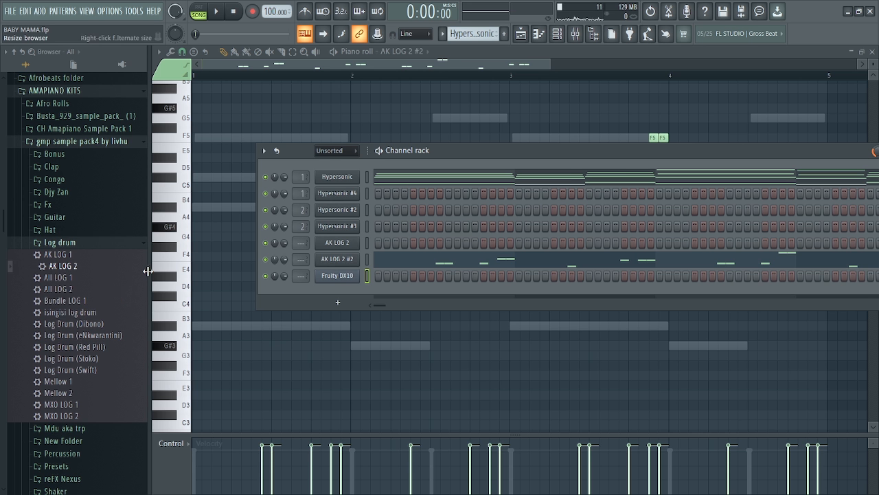
# Collapse the browser and split the combined Hypersonic pattern by channel in the playlist, giving the AK LOG 2 #2 notes their own clip.
pyautogui.moveTo(148, 271); pyautogui.dragTo(2, 270)
pyautogui.click(521, 34)
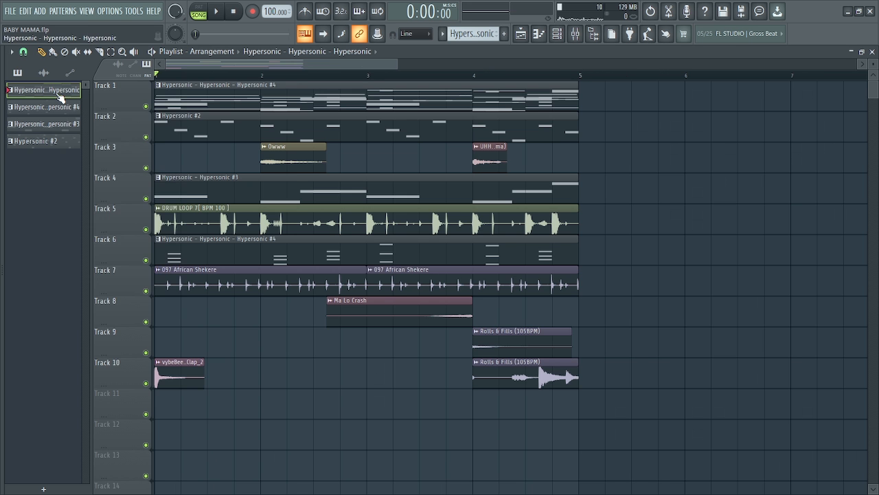
pyautogui.rightClick(61, 98)
pyautogui.click(107, 244)
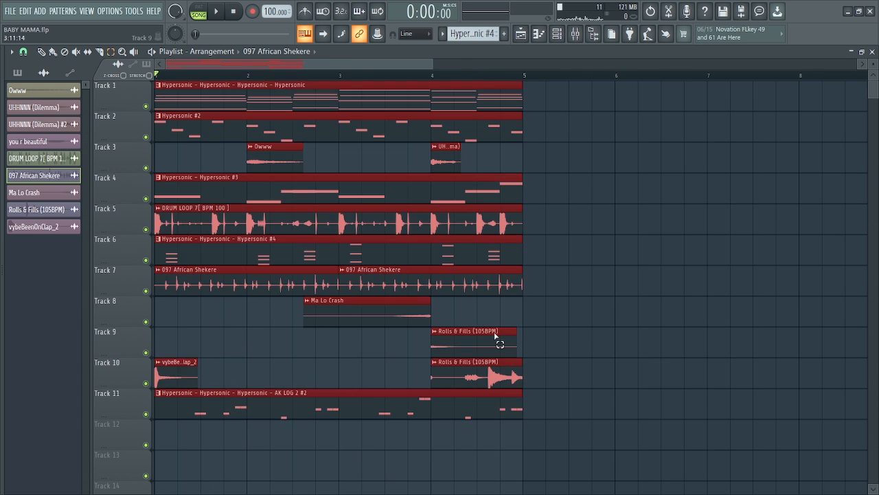
# Duplicate all clips of the four-bar section repeatedly along the playlist to extend the arrangement.
pyautogui.hotkey('ctrl', 'b')
pyautogui.hotkey('ctrl', 'b')
pyautogui.hotkey('ctrl', 'b')
pyautogui.hotkey('ctrl', 'b')
pyautogui.hotkey('ctrl', 'b')
pyautogui.hotkey('ctrl', 'b')
pyautogui.hotkey('ctrl', 'b')
pyautogui.hotkey('ctrl', 'b')
pyautogui.moveTo(563, 66); pyautogui.dragTo(180, 66)
pyautogui.click(41, 52)
# Delete the first four bars' clips on tracks 4 to 7 and the log drum track, and check the intro by playback.
pyautogui.rightClick(218, 179)
pyautogui.rightClick(220, 219)
pyautogui.rightClick(221, 249)
pyautogui.rightClick(222, 279)
pyautogui.press('space')
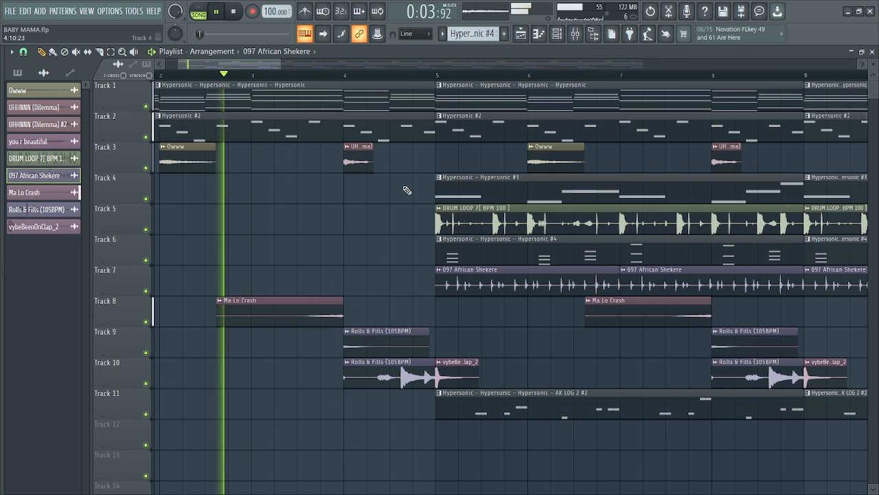
pyautogui.press('space')
# Delete the drum loop, Hypersonic #4 and African Shekere clips from bars 5–8.
pyautogui.moveTo(283, 64); pyautogui.dragTo(364, 65)
pyautogui.rightClick(443, 219)
pyautogui.rightClick(432, 250)
pyautogui.rightClick(412, 281)
# Delete the crash and fills from the first four bars plus the clap and log drum clips starting at bar 5, and play the intro.
pyautogui.rightClick(272, 314)
pyautogui.rightClick(283, 343)
pyautogui.rightClick(296, 369)
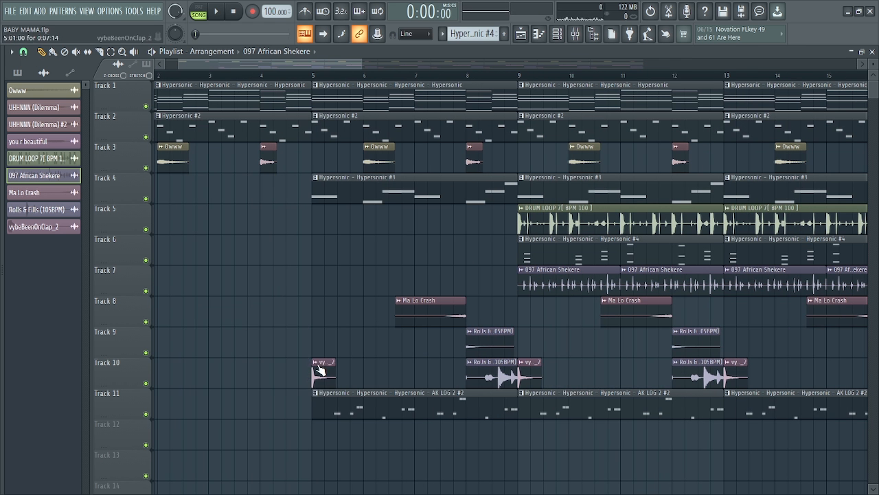
pyautogui.rightClick(320, 368)
pyautogui.rightClick(324, 398)
pyautogui.moveTo(179, 65); pyautogui.dragTo(164, 64)
pyautogui.press('space')
# Delete the African Shekere and log drum clips from bars 9–16, along with the crash, fill and clap clips around bars 11–13.
pyautogui.moveTo(357, 65); pyautogui.dragTo(562, 65)
pyautogui.rightClick(488, 310)
pyautogui.rightClick(525, 342)
pyautogui.rightClick(555, 374)
pyautogui.rightClick(502, 282)
pyautogui.rightClick(509, 405)
pyautogui.rightClick(591, 406)
pyautogui.rightClick(598, 281)
# Thin out the vocal, crash and fill tracks by deleting their remaining unwanted clips between bars 9 and 20.
pyautogui.rightClick(515, 158)
pyautogui.rightClick(555, 371)
pyautogui.rightClick(519, 312)
pyautogui.rightClick(485, 158)
# Delete the African Shekere and log drum clips from bars 25–32 and the vocal, crash and fill clips from bars 25–28.
pyautogui.moveTo(505, 65); pyautogui.dragTo(677, 67)
pyautogui.rightClick(642, 312)
pyautogui.rightClick(673, 406)
pyautogui.rightClick(695, 383)
pyautogui.rightClick(659, 282)
pyautogui.rightClick(640, 282)
pyautogui.rightClick(586, 155)
# Select the last four-bar section across all tracks and duplicate it three times, extending the arrangement through bar 48.
pyautogui.moveTo(732, 91); pyautogui.dragTo(610, 437)
pyautogui.hotkey('ctrl', 'b')
pyautogui.hotkey('ctrl', 'b')
pyautogui.hotkey('ctrl', 'b')
pyautogui.moveTo(448, 65); pyautogui.dragTo(165, 64)
# Delete the surplus crash, fill and clap clips on tracks 8 to 10 in the duplicated sections between bars 33 and 48.
pyautogui.rightClick(539, 344)
pyautogui.rightClick(539, 374)
pyautogui.rightClick(555, 375)
pyautogui.rightClick(513, 313)
pyautogui.rightClick(628, 375)
pyautogui.hotkey('ctrl', 'd')
pyautogui.rightClick(733, 375)
pyautogui.rightClick(716, 375)
pyautogui.rightClick(717, 343)
pyautogui.rightClick(691, 312)
pyautogui.press('space')
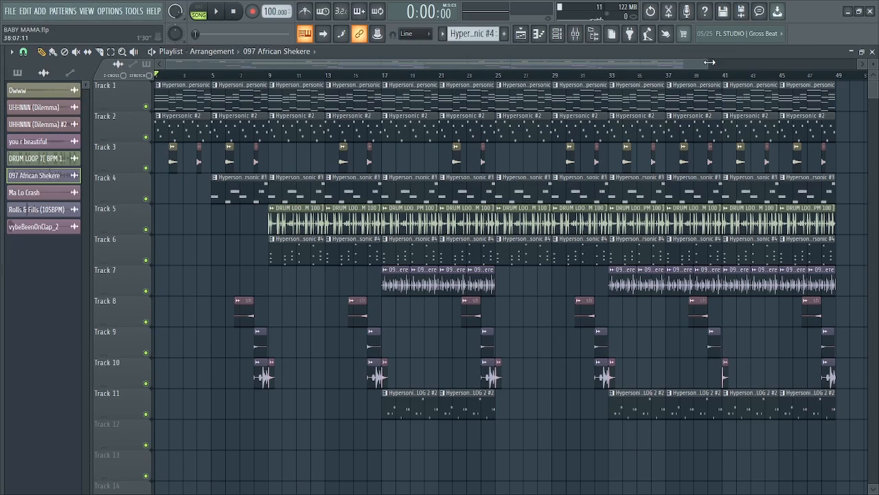
# Play the complete 48-bar arrangement from the start to the end to review it.
pyautogui.moveTo(710, 63); pyautogui.dragTo(768, 60)
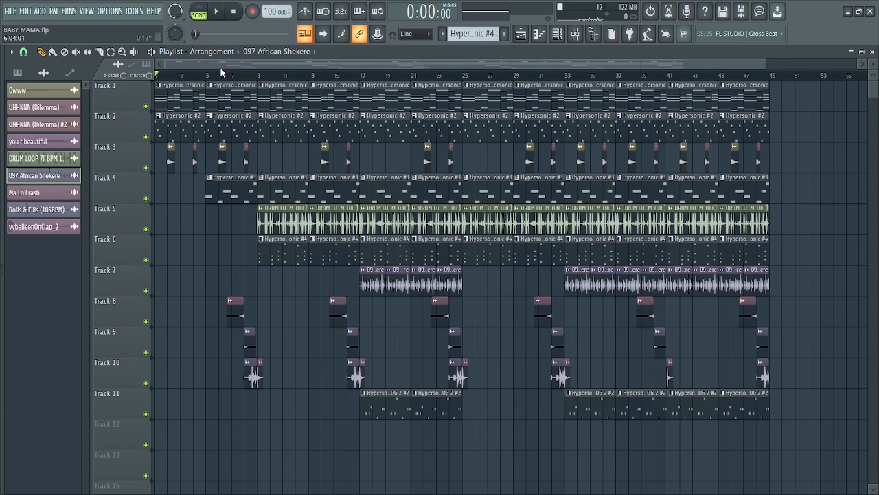
pyautogui.press('space')
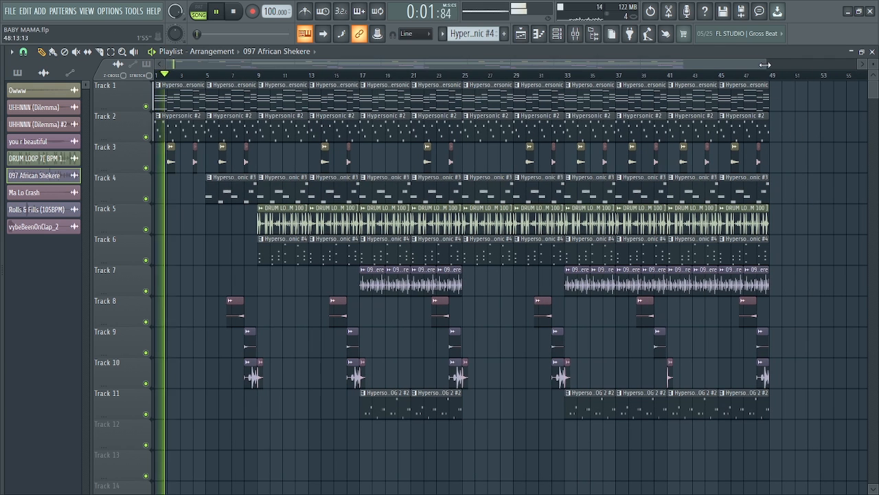
pyautogui.moveTo(768, 62); pyautogui.dragTo(699, 61)
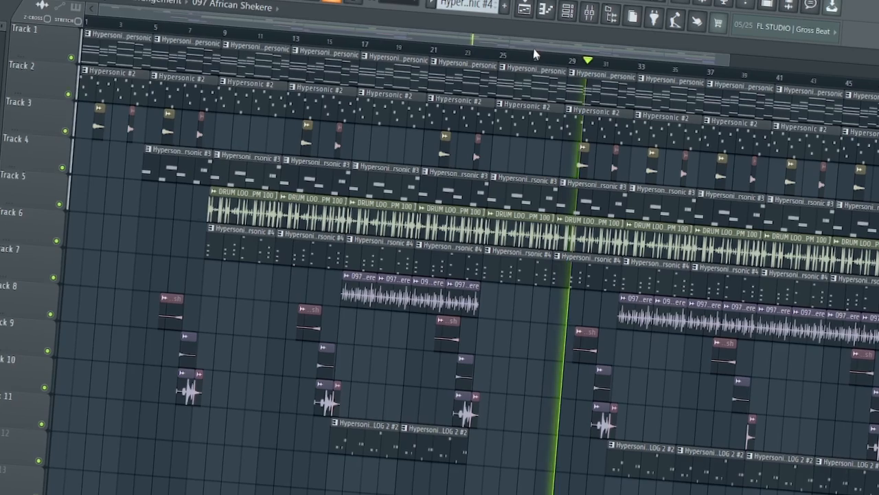
pyautogui.moveTo(535, 50); pyautogui.dragTo(609, 53)
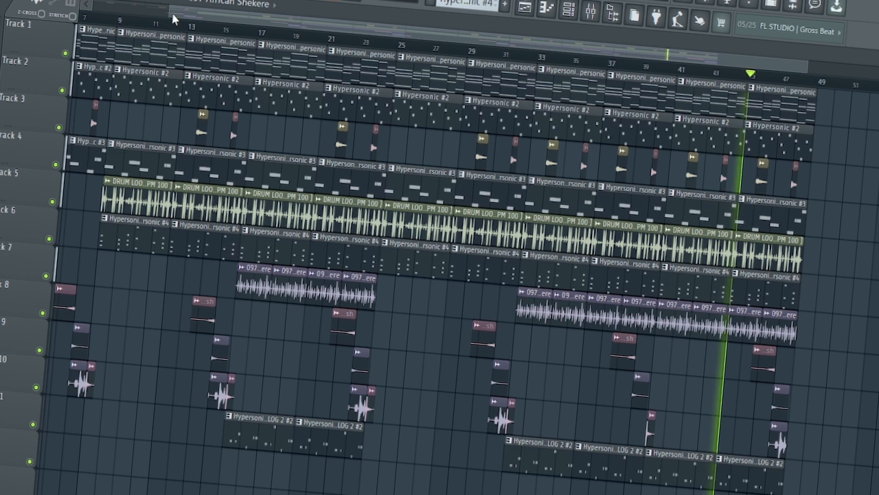
pyautogui.moveTo(171, 13); pyautogui.dragTo(93, 6)
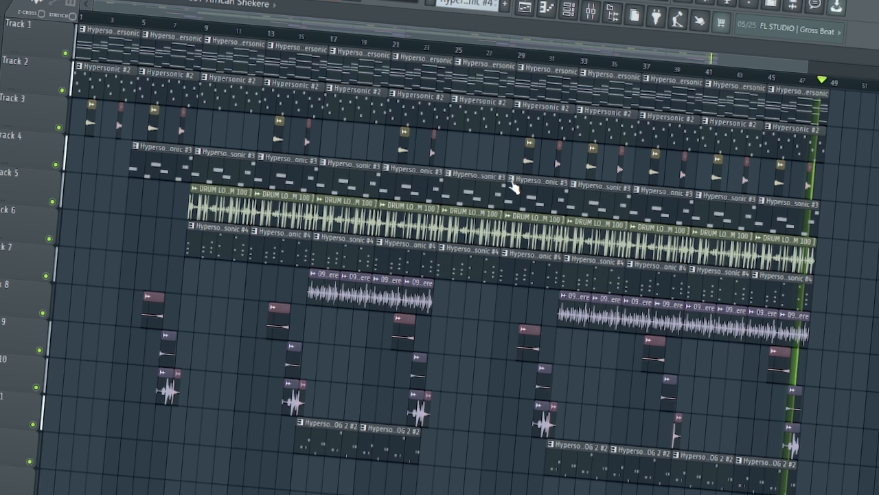
pyautogui.press('space')
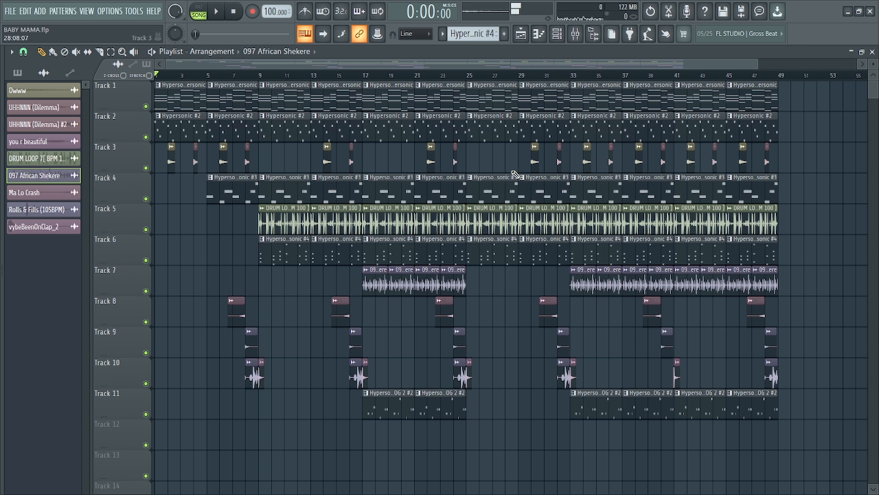